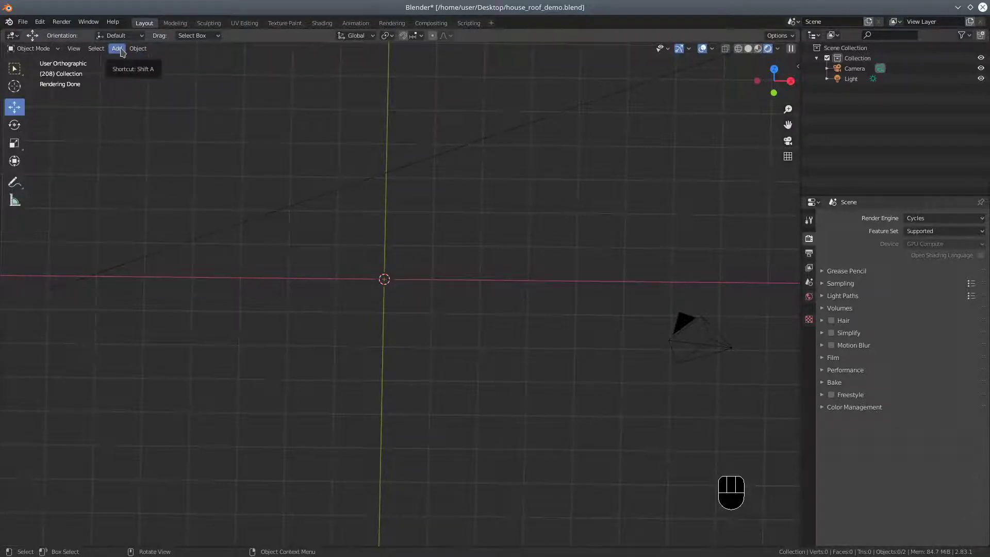
Add a cylinder mesh at the world origin with 32 vertices, a 1 m radius and a 2 m depth
left_click(122, 52)
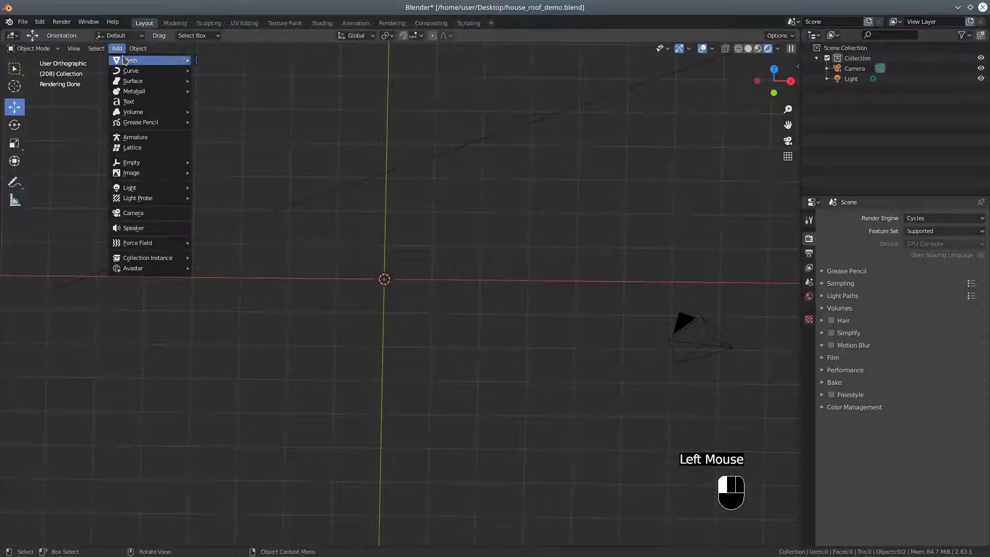
mouse_move(129, 61)
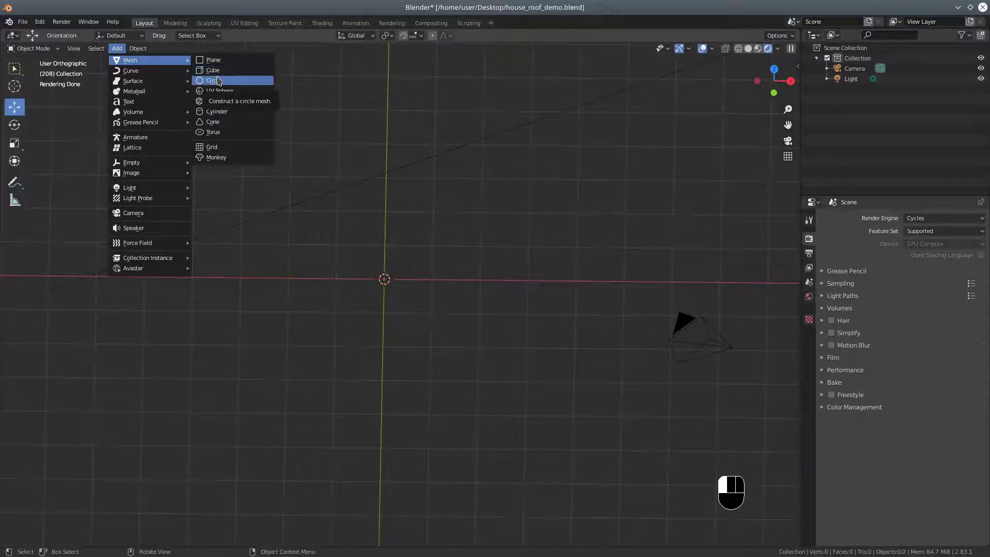
left_click(216, 111)
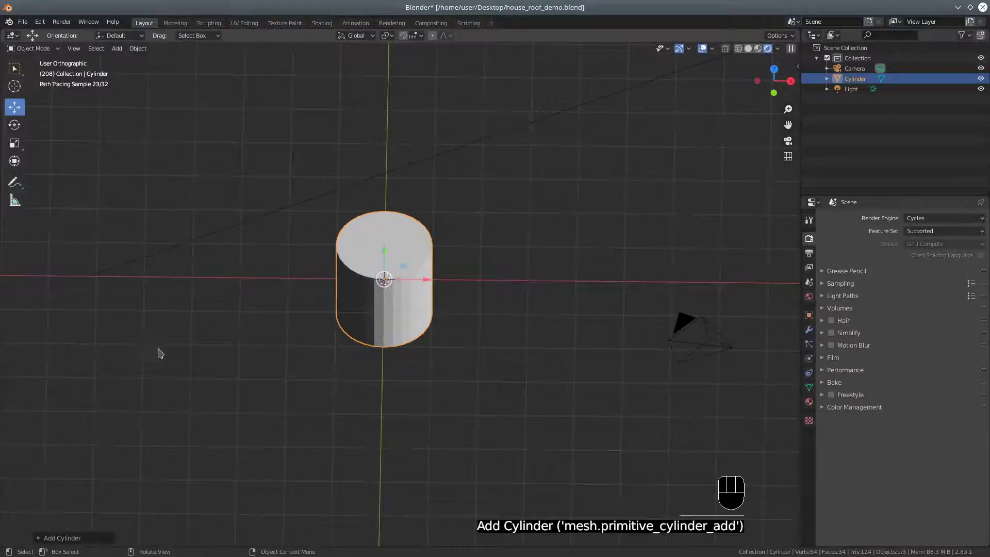
left_click(41, 539)
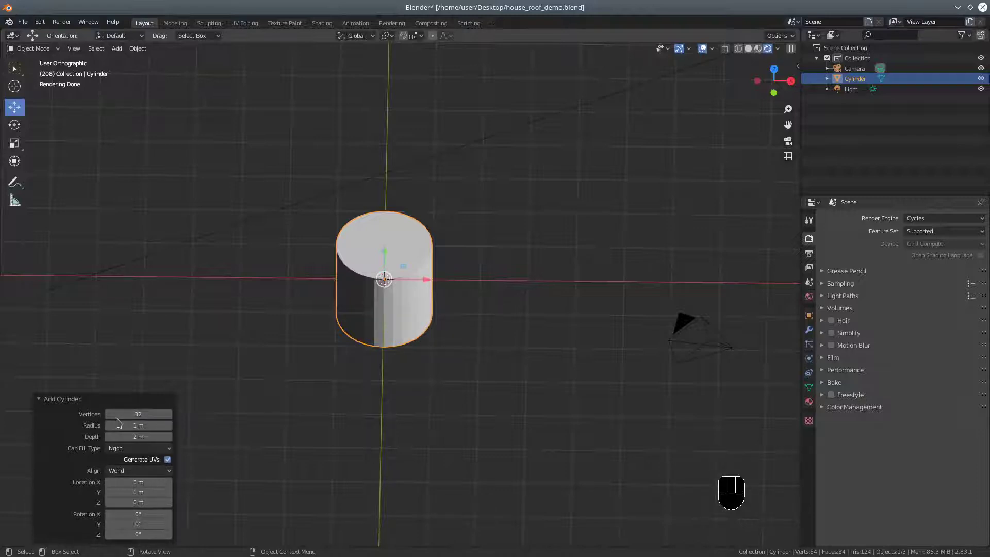
key("Return")
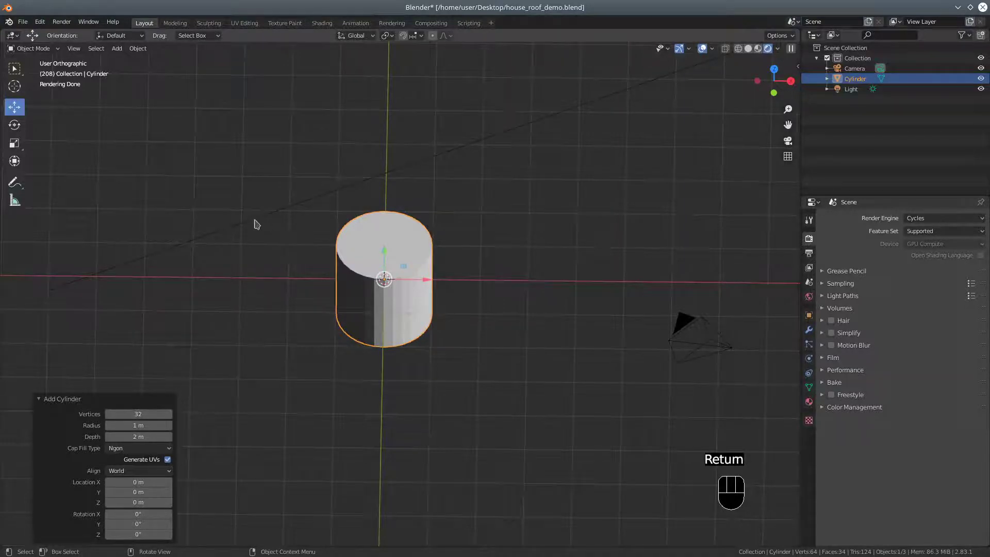
middle_click_drag(257, 225, 274, 260)
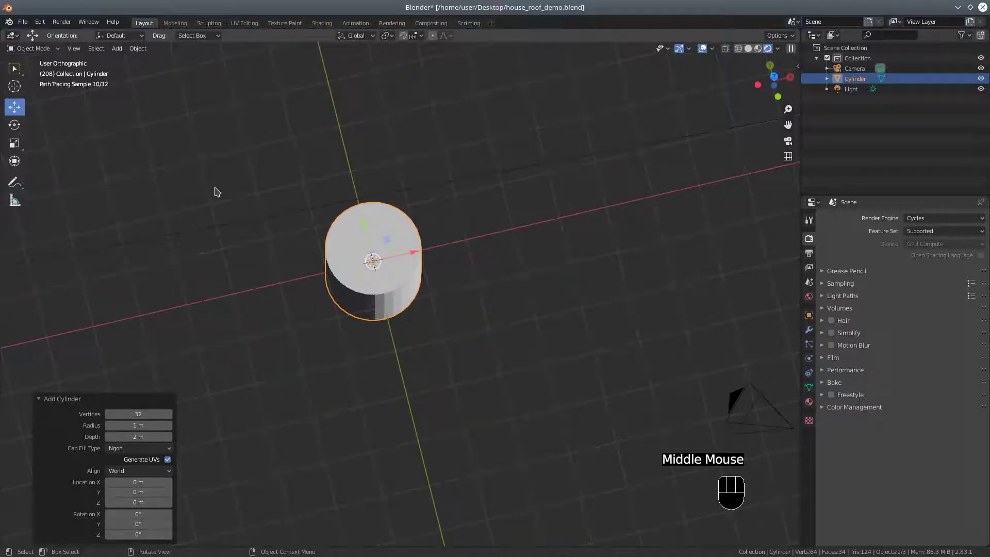
Show the cylinder in wireframe and enter Edit Mode with vertex selection
left_click(739, 48)
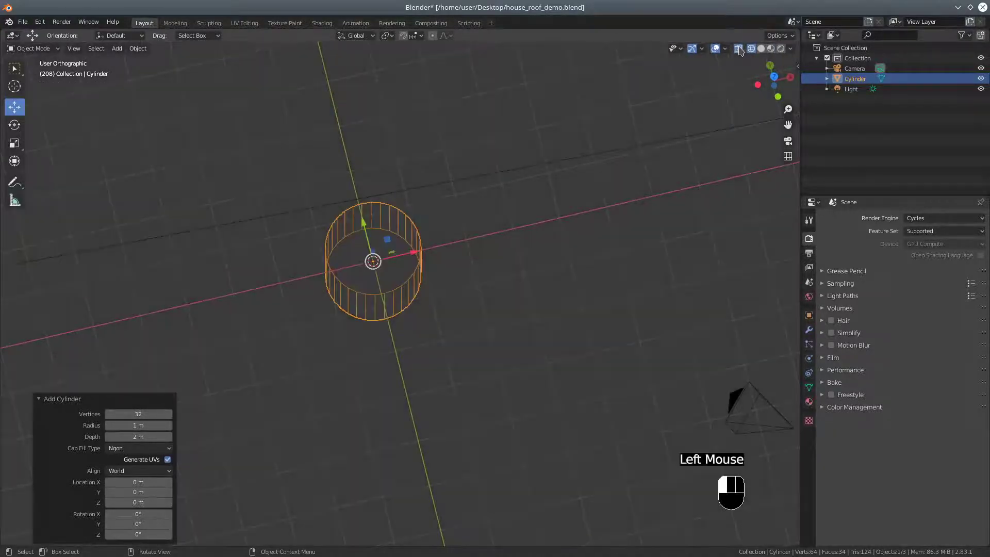
left_click(26, 49)
left_click(31, 71)
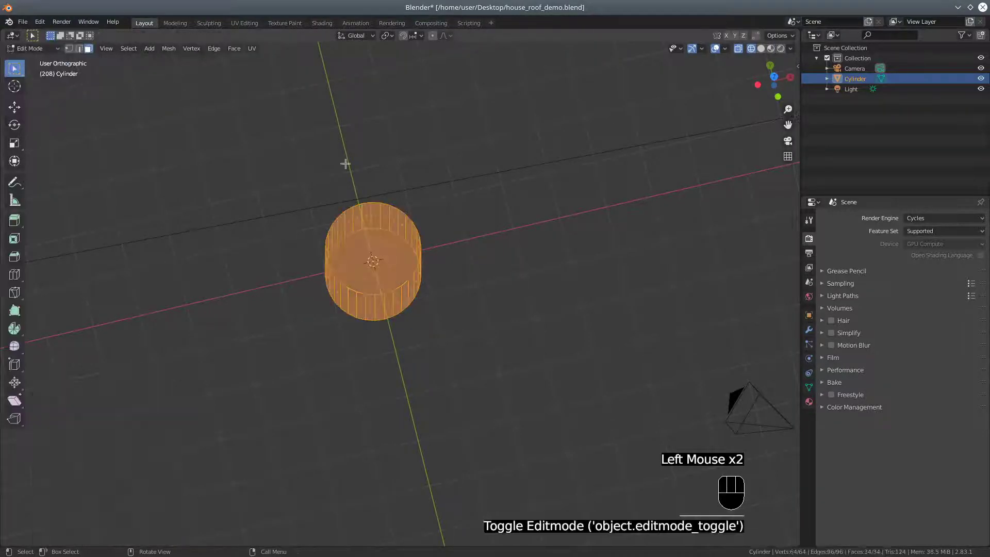
left_click(69, 48)
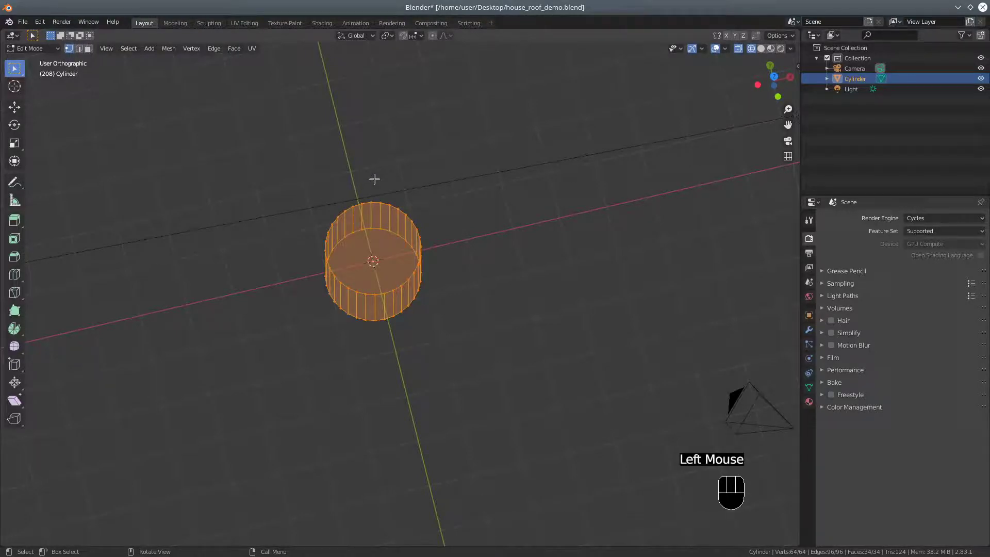
From the top view, delete the cylinder vertices below the X axis, keeping the upper half circle with its two end points
key("KP_3")
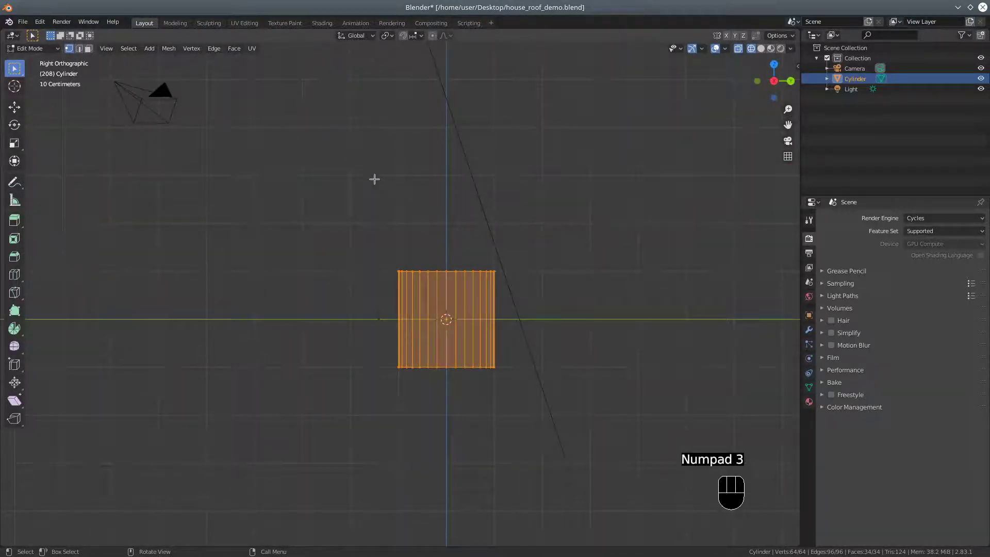
key("KP_7")
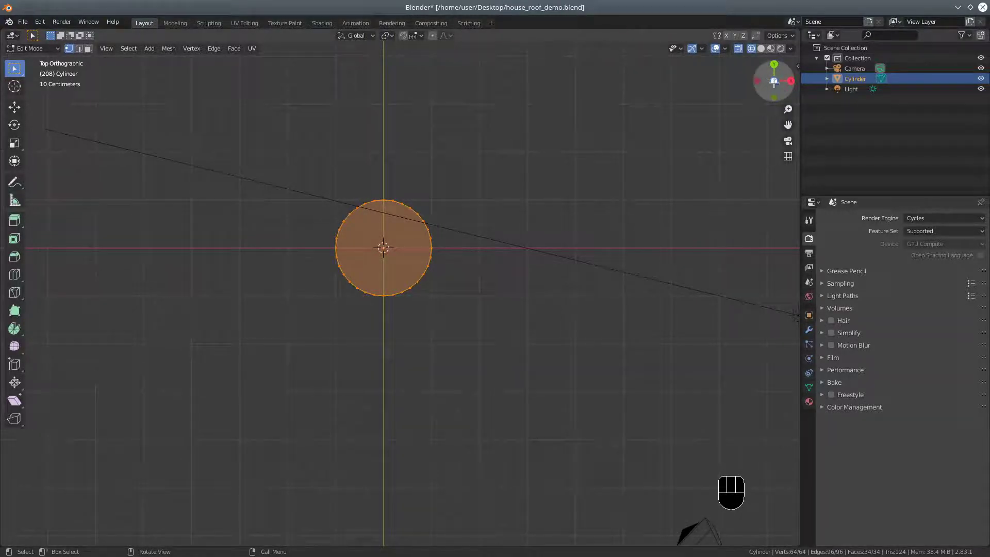
scroll(473, 309, "up", 3)
scroll(473, 311, "down", 1)
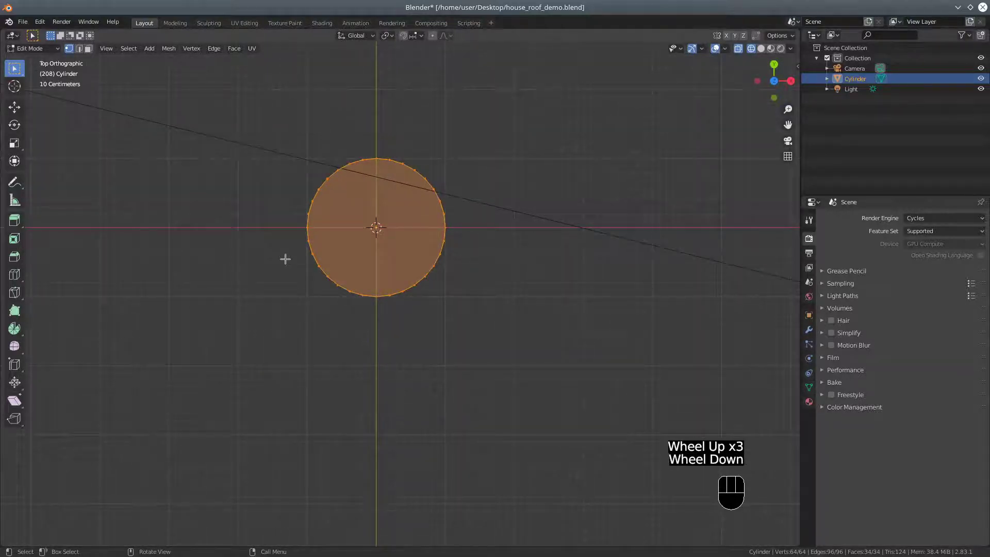
key("a")
key("a")
key("a")
key("a")
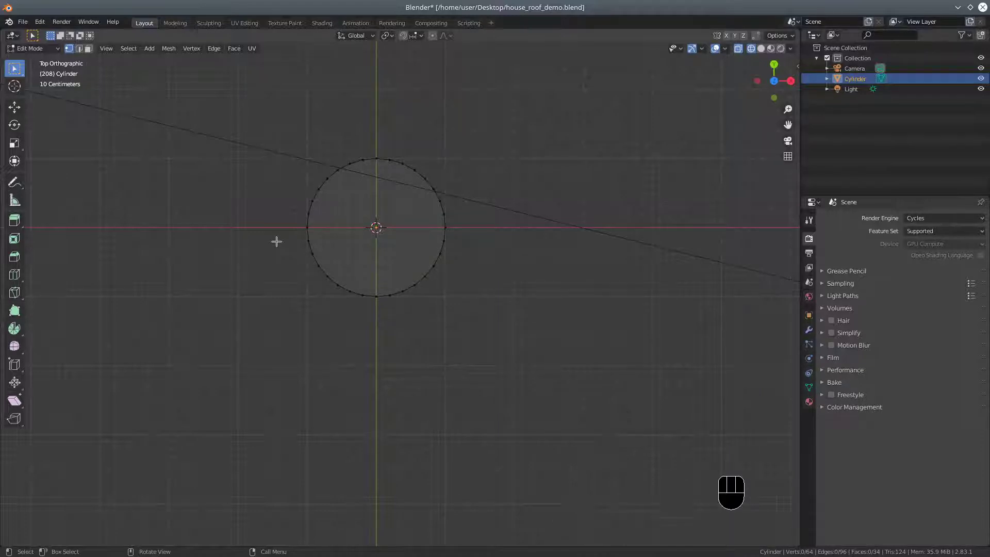
key("b")
left_click_drag(277, 237, 496, 320)
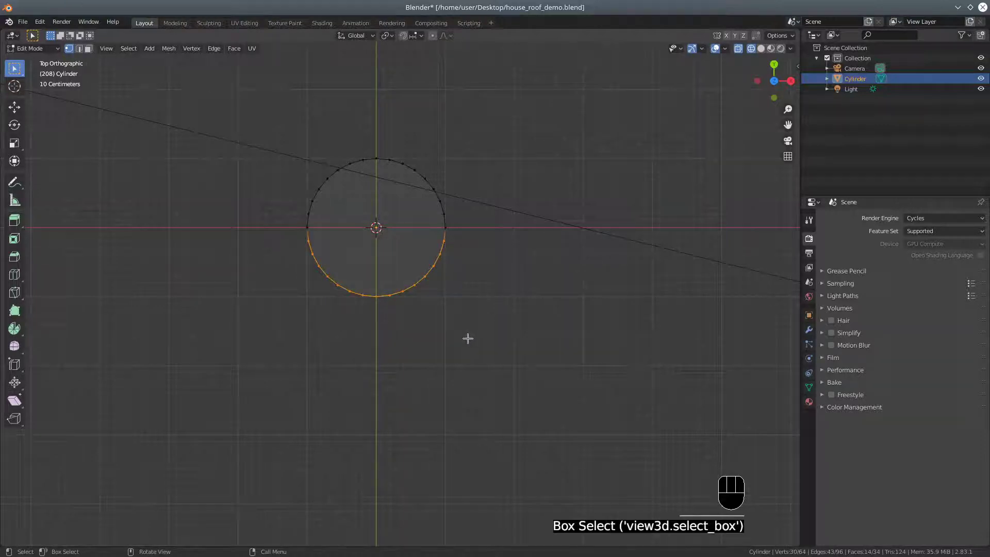
key("x")
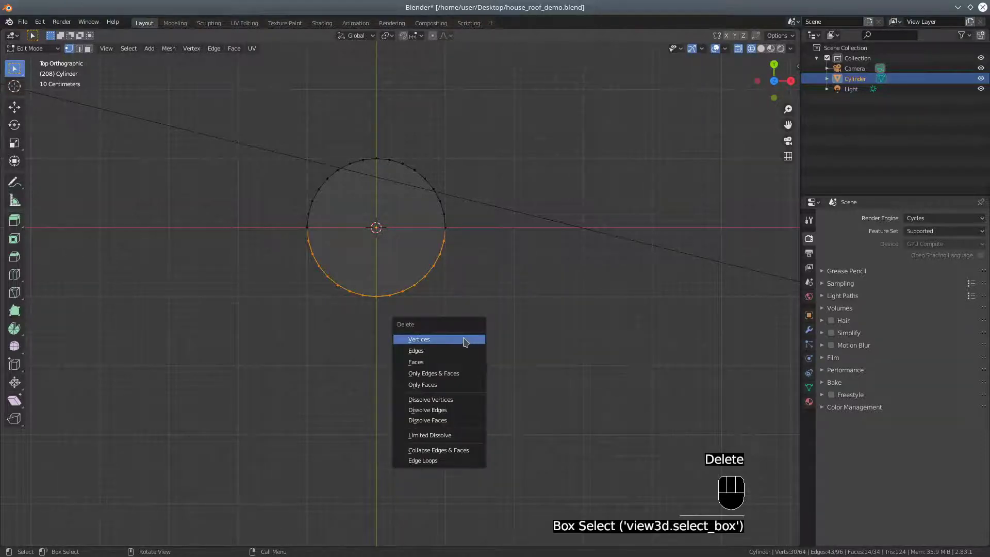
left_click(465, 340)
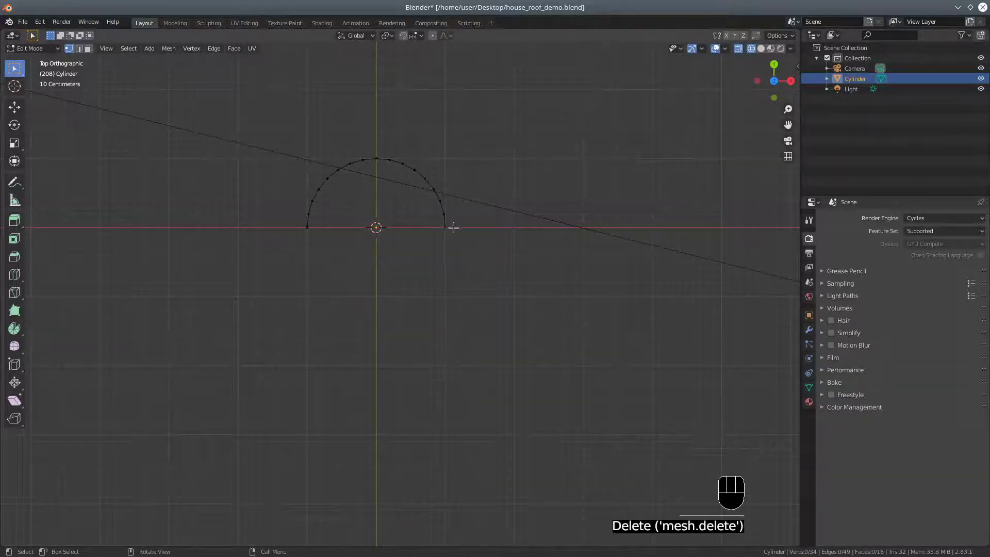
Extrude the vertical edge at the half cylinder's positive X end about 2 m along the X axis
key("b")
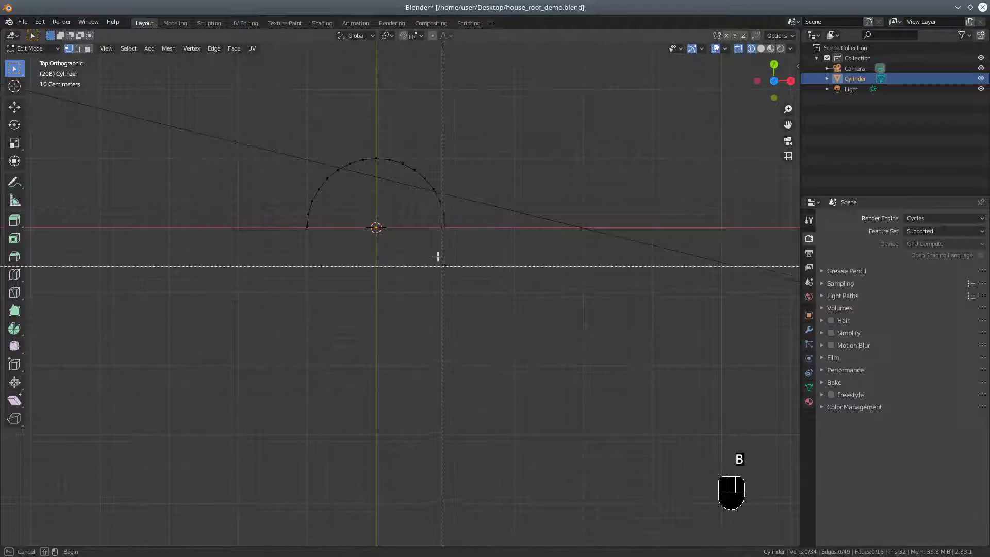
left_click_drag(431, 224, 468, 235)
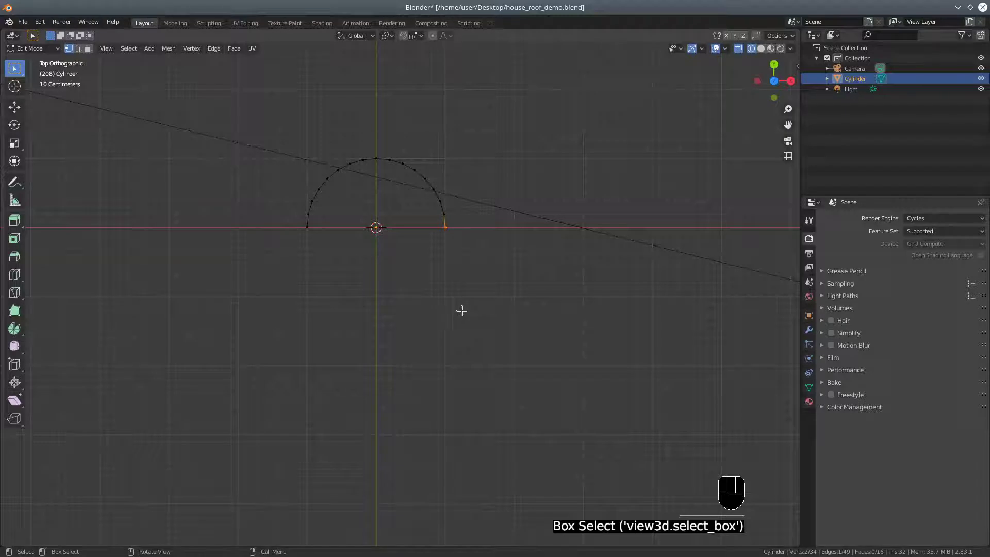
middle_click_drag(469, 310, 421, 302)
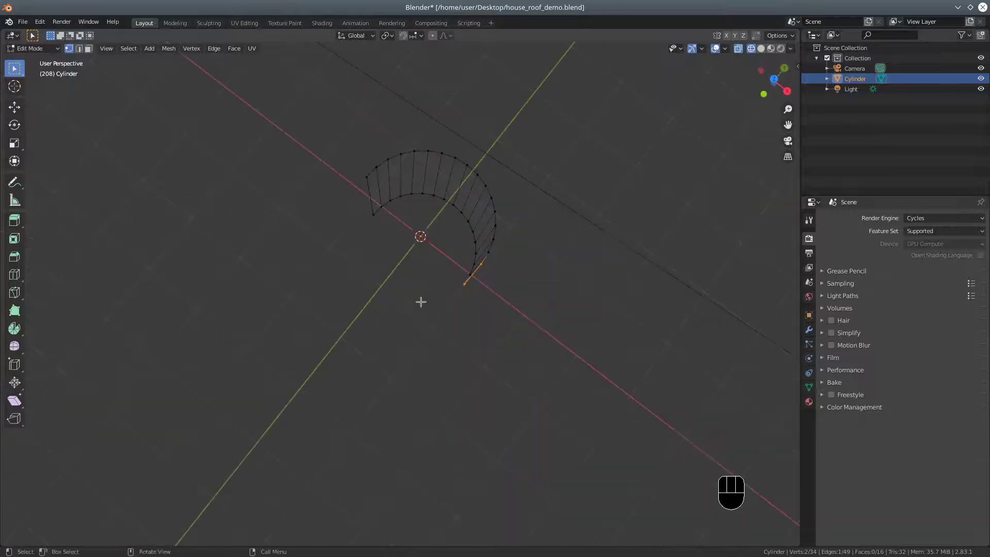
key("KP_3")
key("KP_3")
key("KP_3")
key("KP_7")
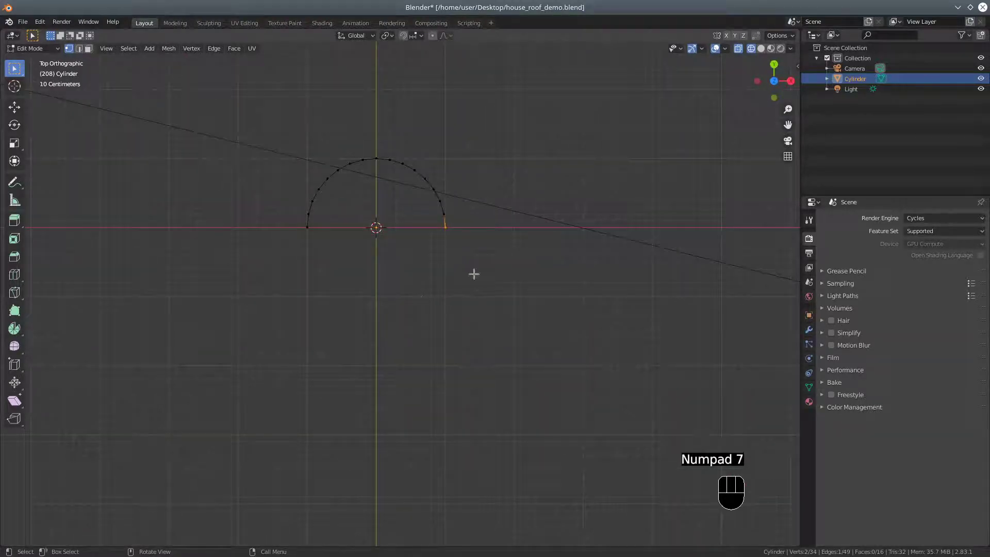
scroll(531, 292, "down", 4)
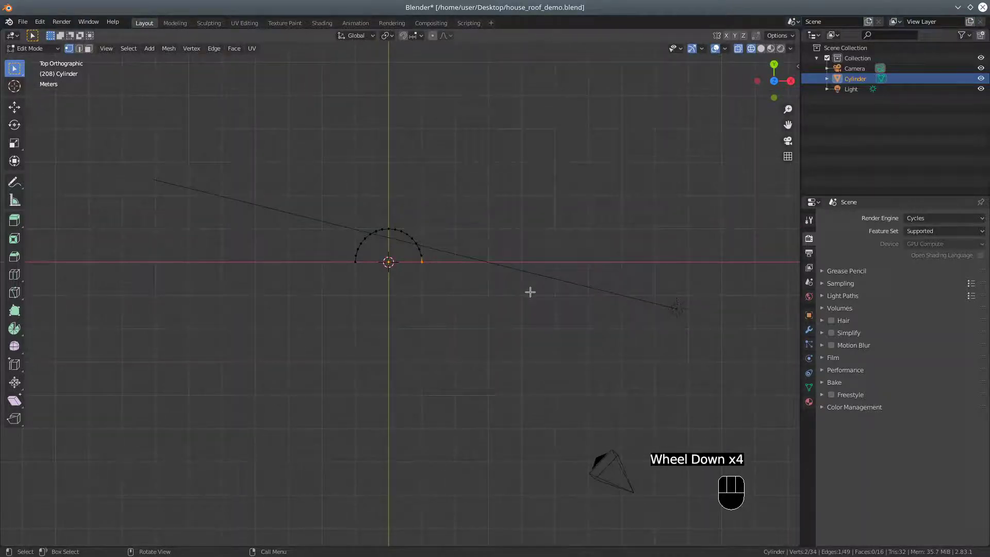
key("e")
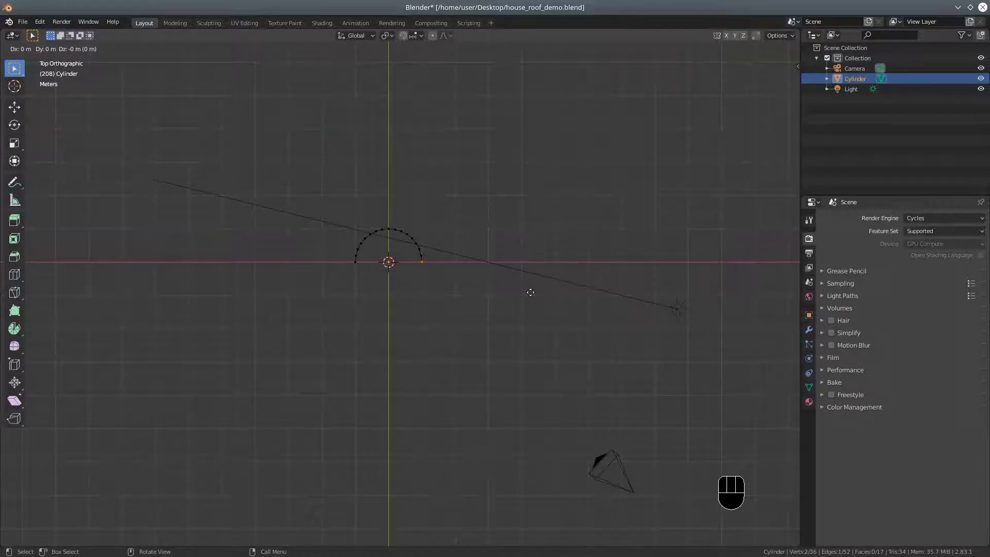
key("x")
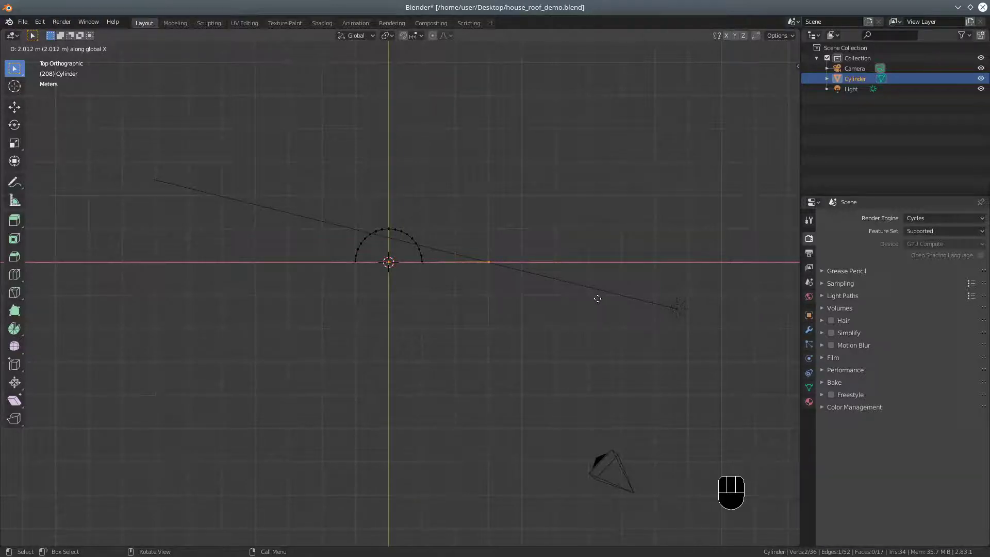
left_click(598, 298)
Switch the viewport to orthographic projection and solid shading, and inspect the half cylinder with its flat extension
middle_click_drag(444, 319, 635, 270)
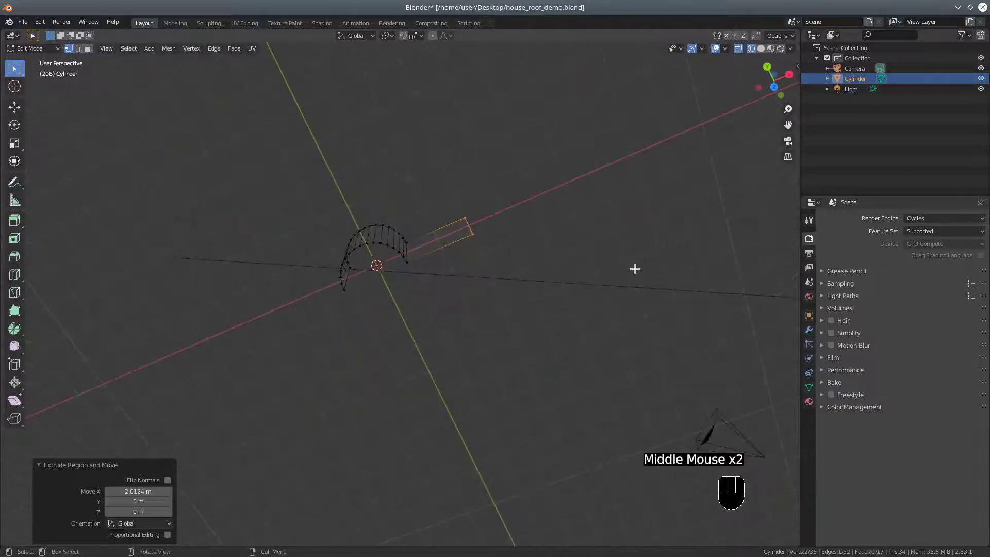
left_click(788, 157)
middle_click_drag(498, 219, 551, 279)
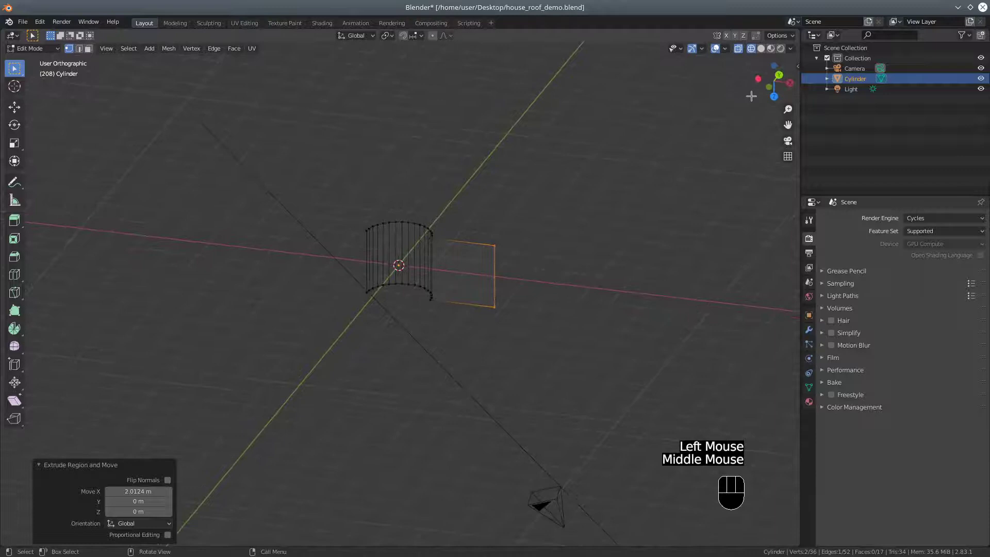
left_click(762, 48)
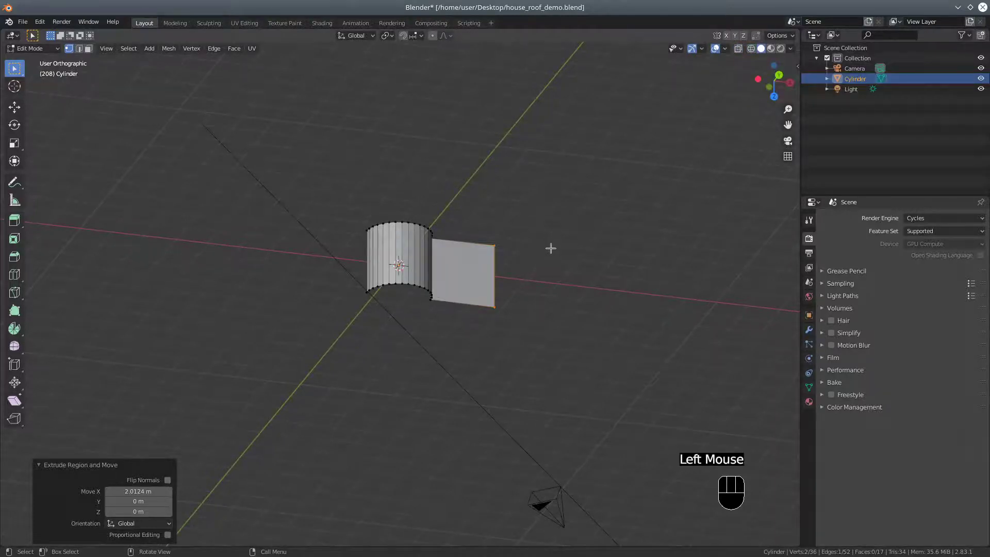
middle_click_drag(551, 249, 515, 261)
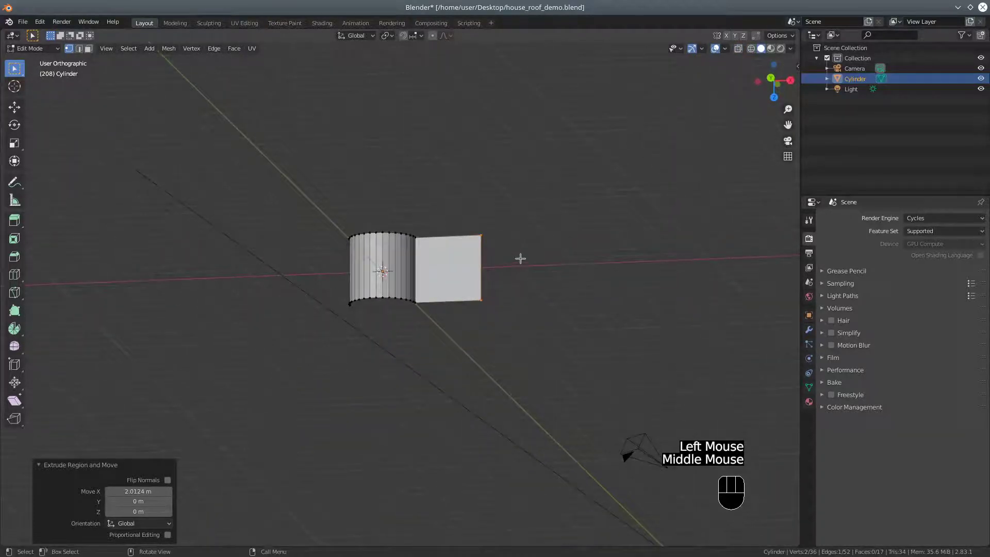
scroll(503, 259, "up", 4)
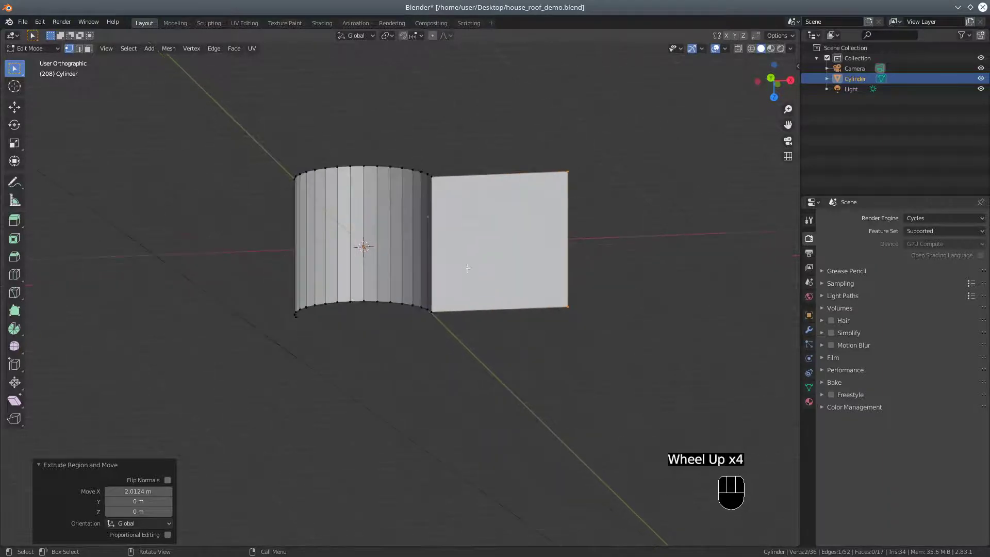
middle_click_drag(436, 215, 443, 235)
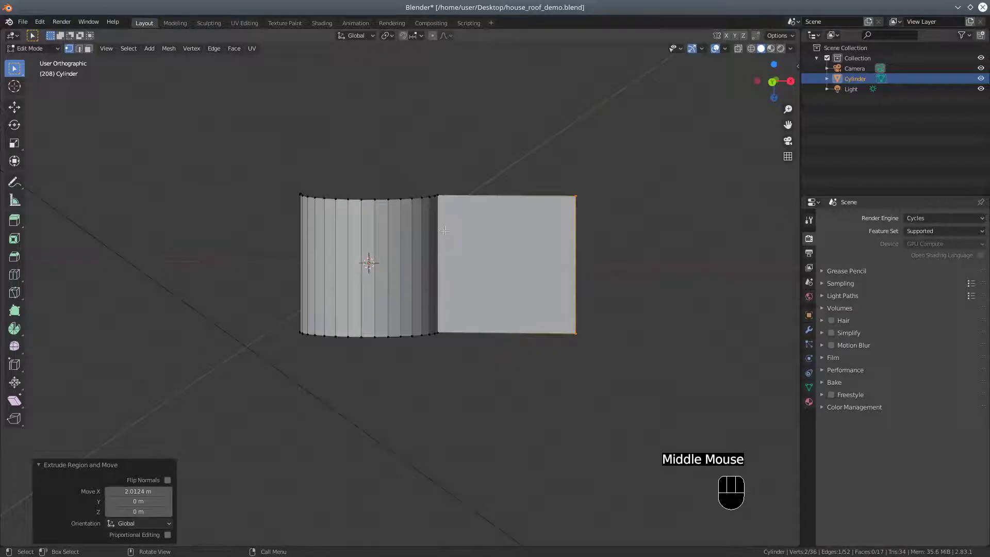
Return to Object Mode and scale the tile shape along the Z axis by about 2
left_click(28, 49)
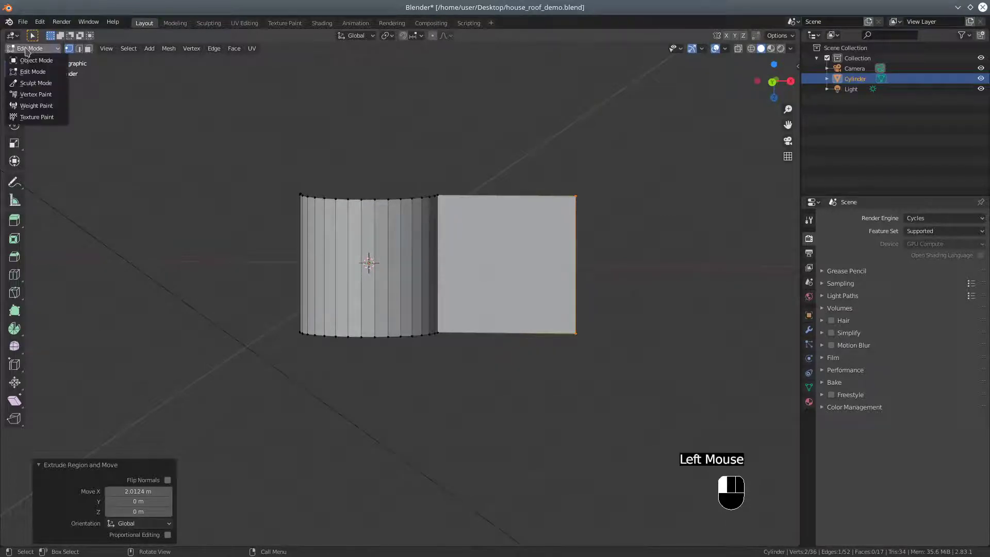
left_click(29, 60)
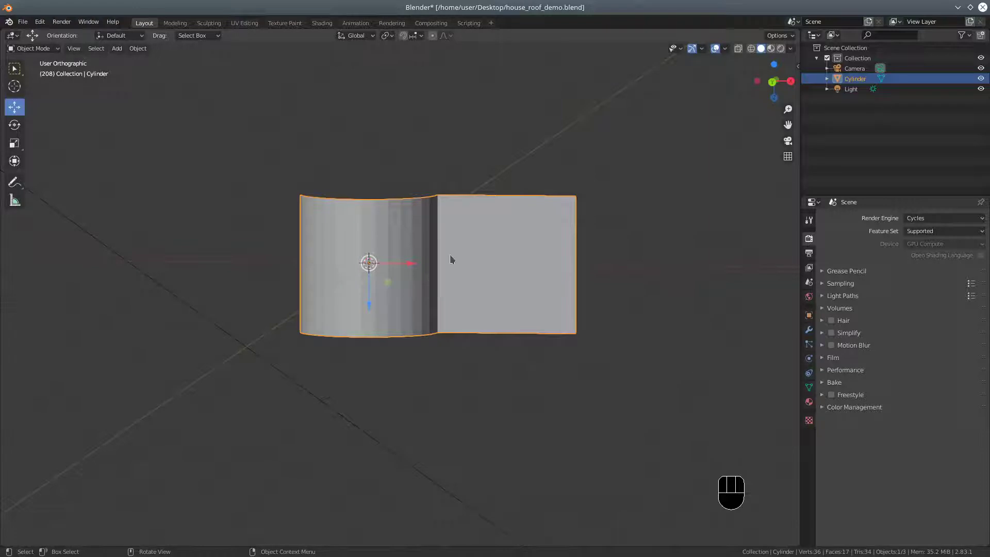
mouse_move(440, 274)
middle_mouse_down()
mouse_move(436, 199)
mouse_move(356, 75)
mouse_move(214, 88)
mouse_move(378, 142)
mouse_move(394, 214)
mouse_move(418, 173)
mouse_move(432, 276)
middle_mouse_up()
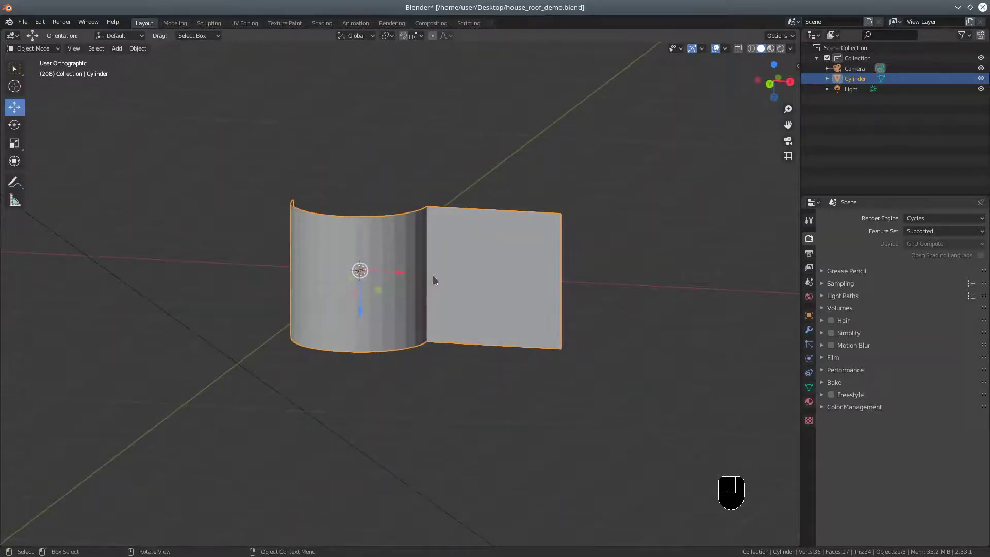
key("s")
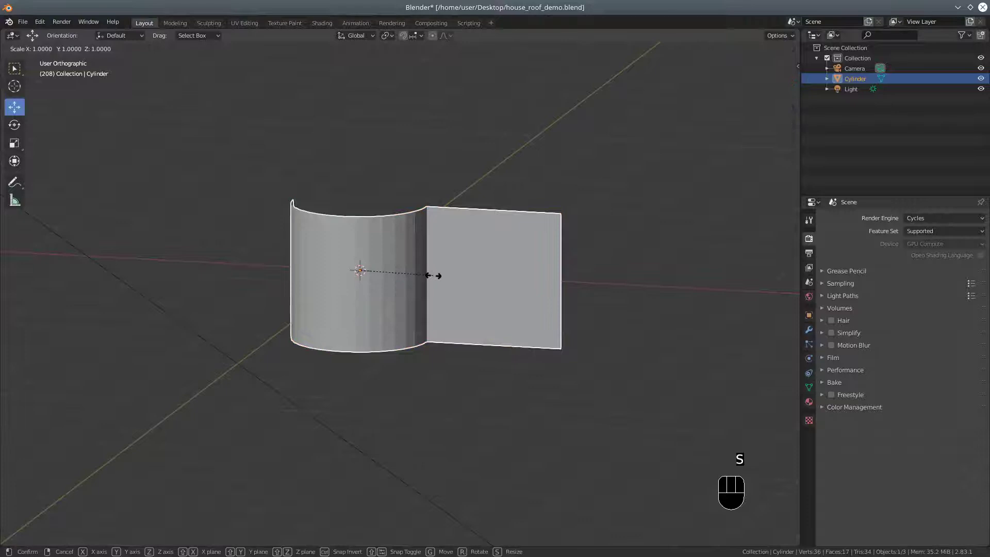
key("z")
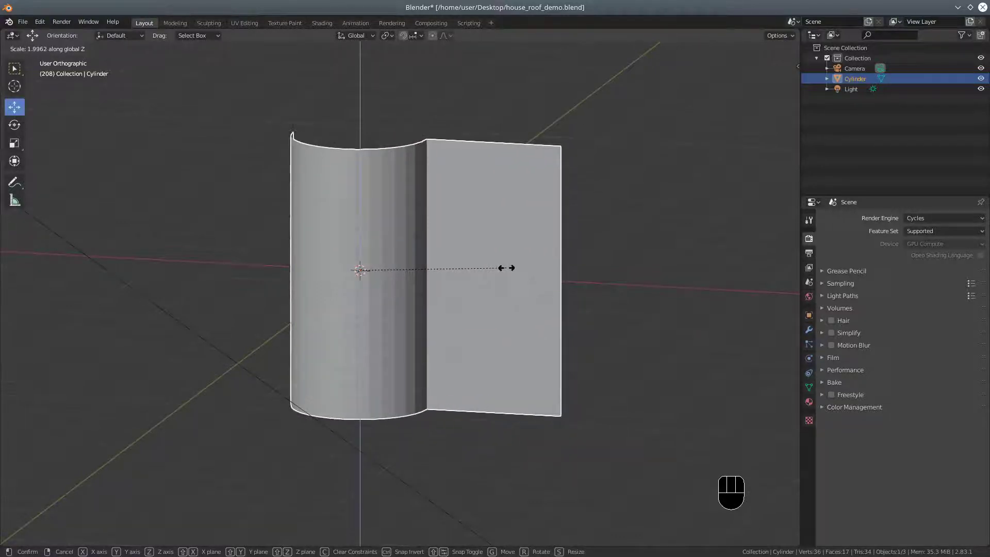
left_click(507, 268)
middle_click_drag(475, 350, 498, 301)
scroll(492, 308, "down", 2)
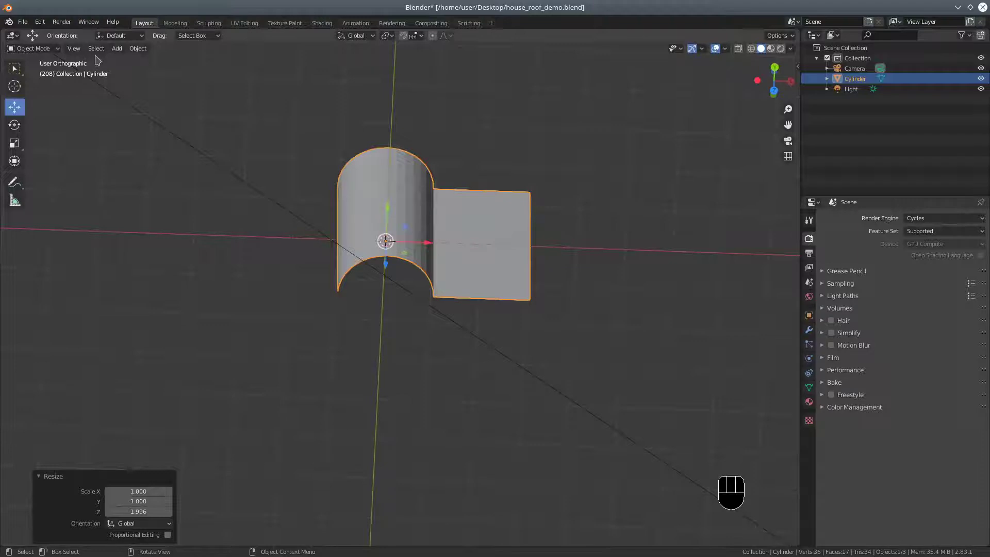
Shade the tile shape smooth and add a Solidify modifier to it
left_click(138, 49)
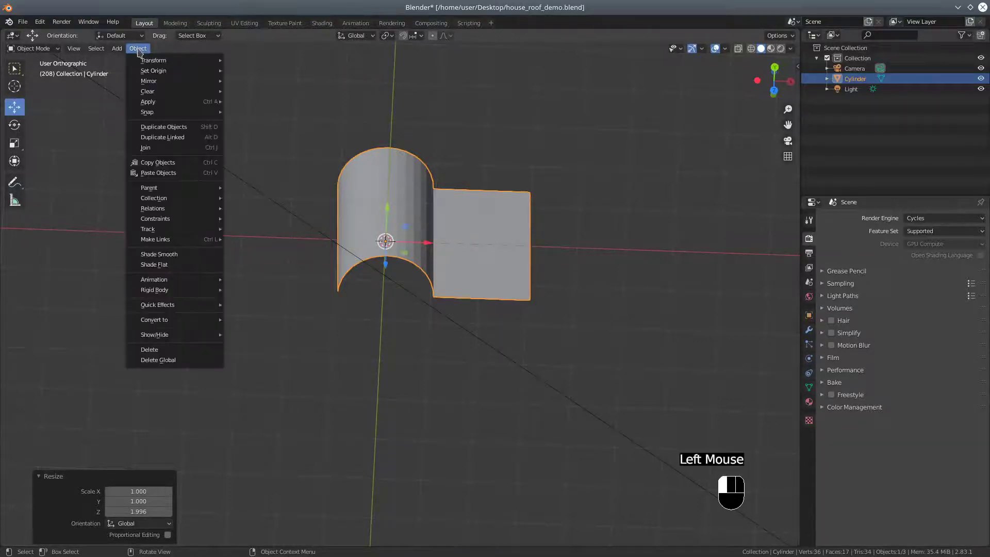
left_click(181, 255)
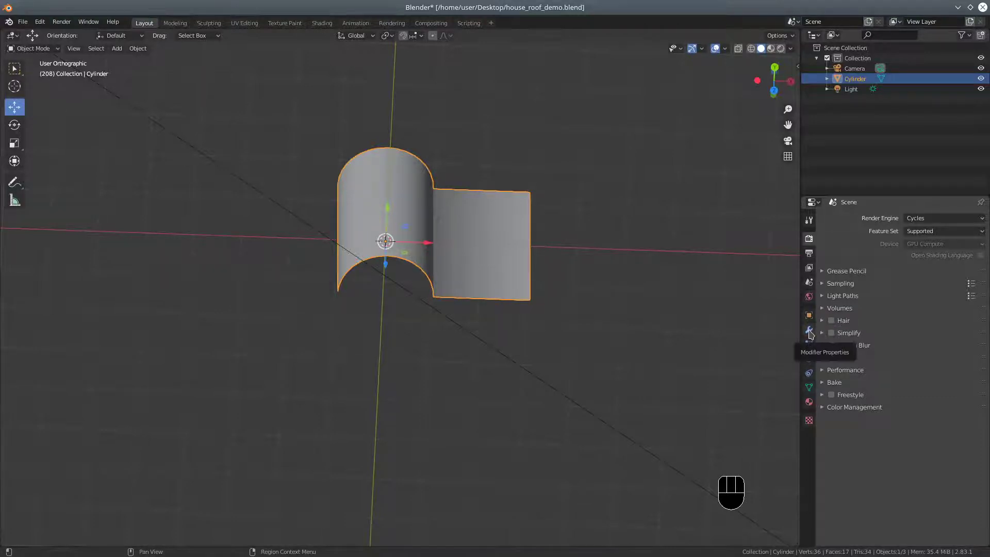
left_click(809, 332)
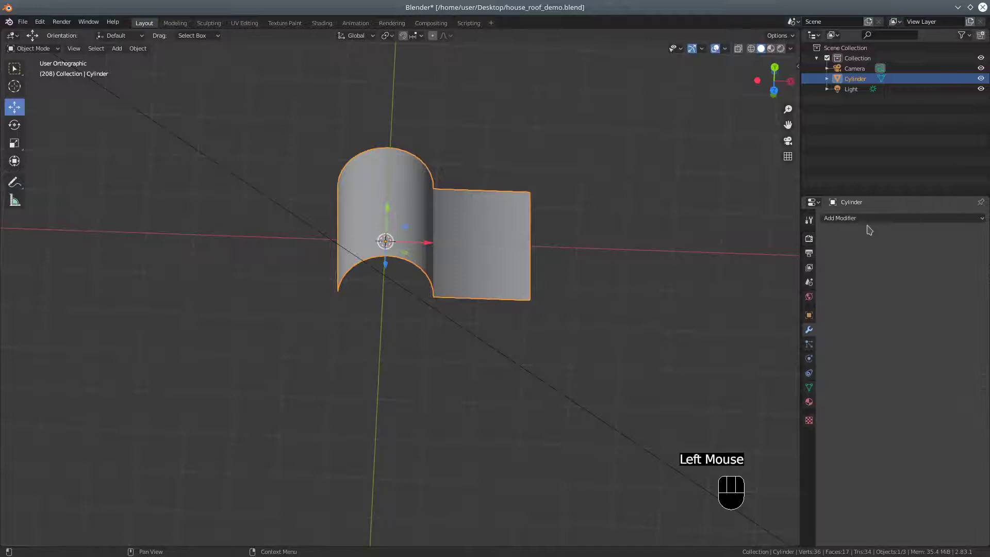
scroll(568, 354, "up", 2)
mouse_move(566, 354)
middle_mouse_down()
mouse_move(574, 316)
mouse_move(559, 337)
middle_mouse_up()
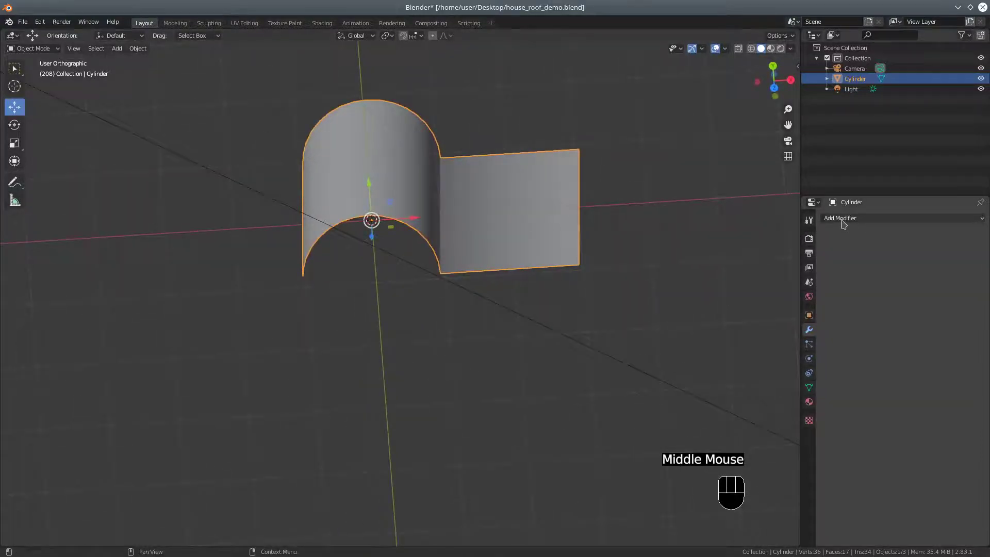
left_click(842, 219)
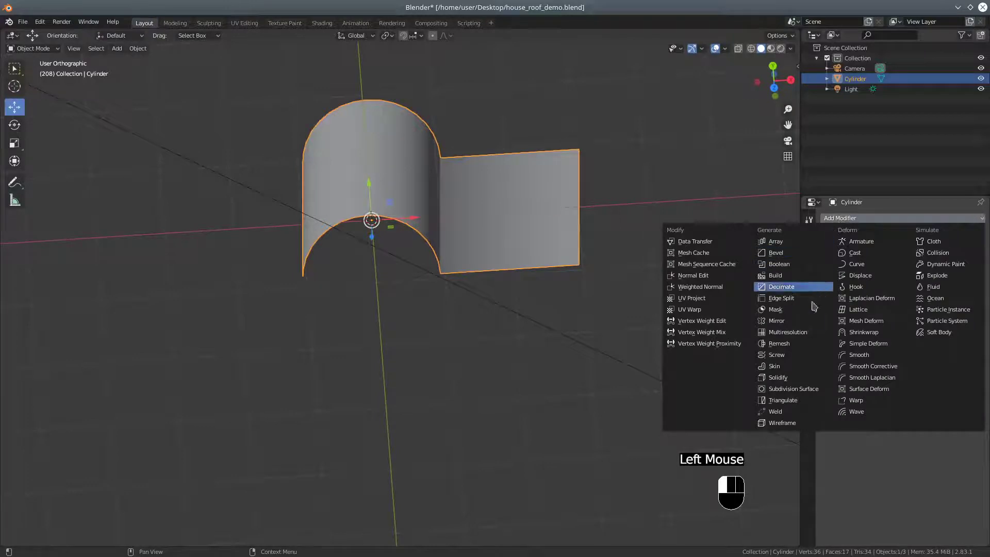
left_click(768, 379)
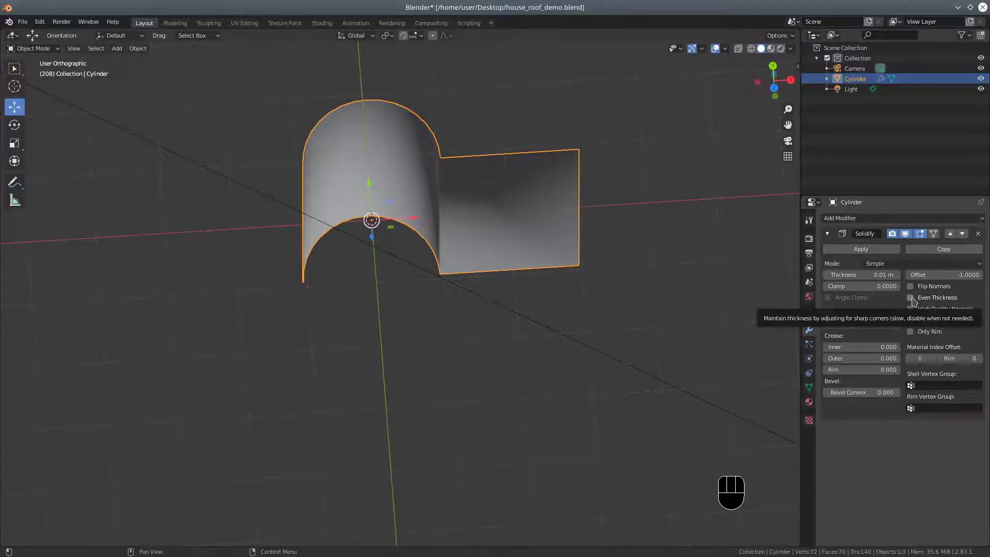
Turn on Even Thickness for the Solidify modifier and set its thickness to 0.18 m
left_click(910, 298)
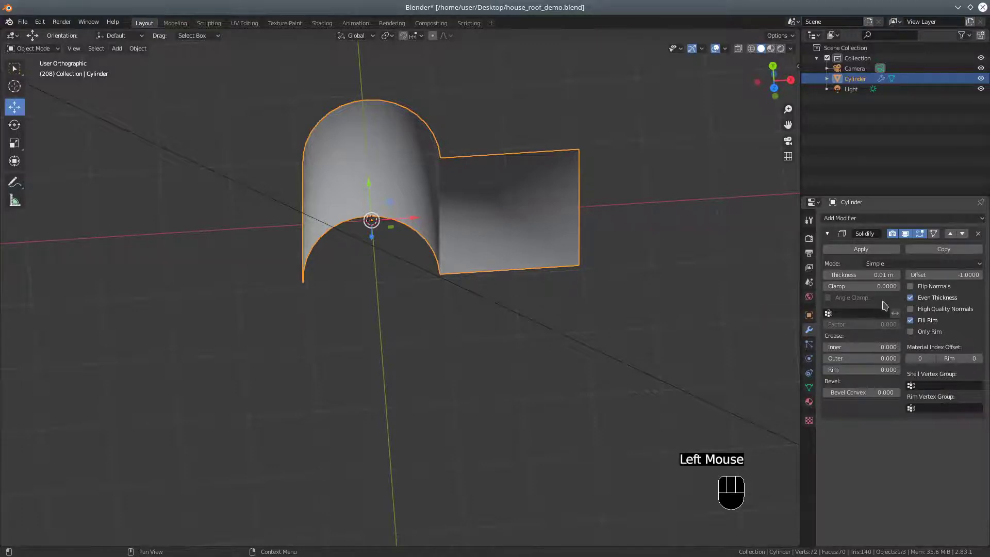
mouse_move(877, 275)
left_mouse_down()
mouse_move(920, 275)
mouse_move(875, 275)
left_mouse_up()
middle_click_drag(614, 327, 592, 297)
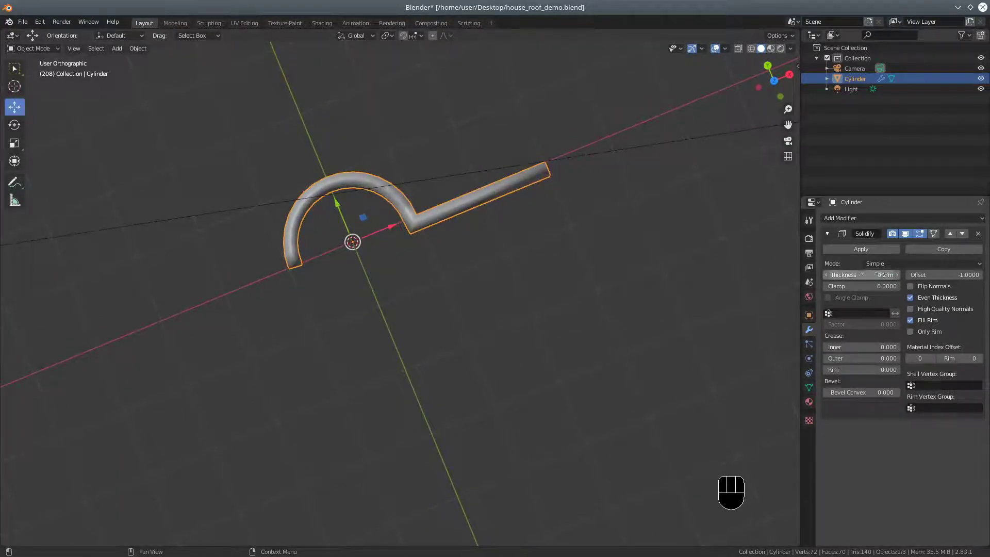
left_click_drag(861, 275, 853, 275)
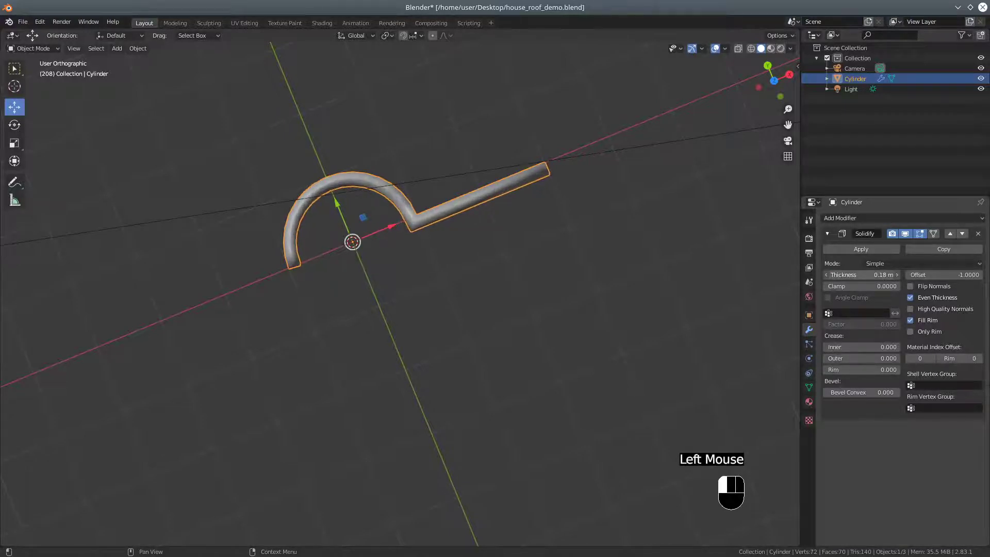
Check the thickened tile in wireframe and solid shading, and apply the Solidify modifier
middle_click_drag(561, 312, 640, 339)
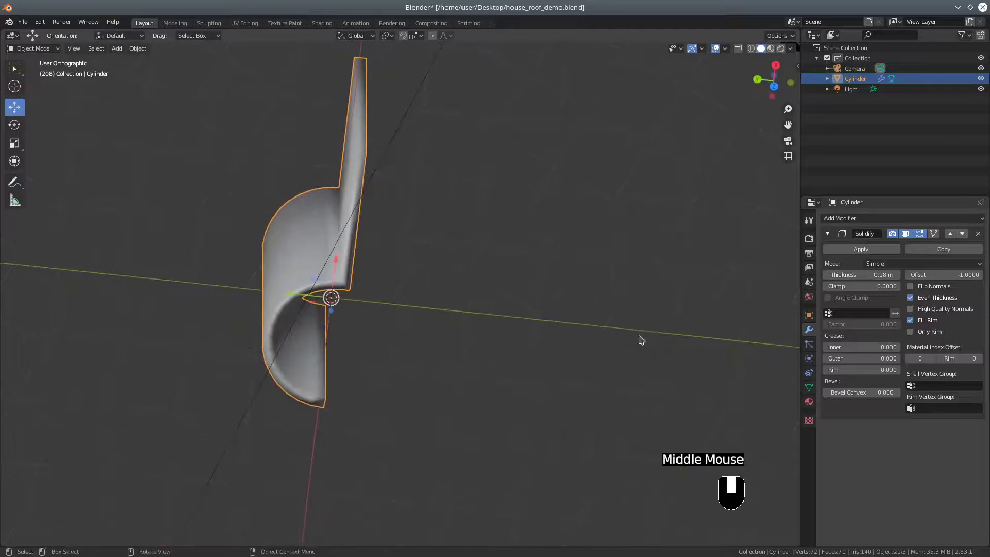
left_click(751, 49)
mouse_move(390, 180)
middle_mouse_down()
mouse_move(405, 181)
mouse_move(442, 228)
mouse_move(411, 128)
mouse_move(442, 73)
mouse_move(517, 95)
mouse_move(490, 106)
mouse_move(482, 131)
mouse_move(552, 148)
middle_mouse_up()
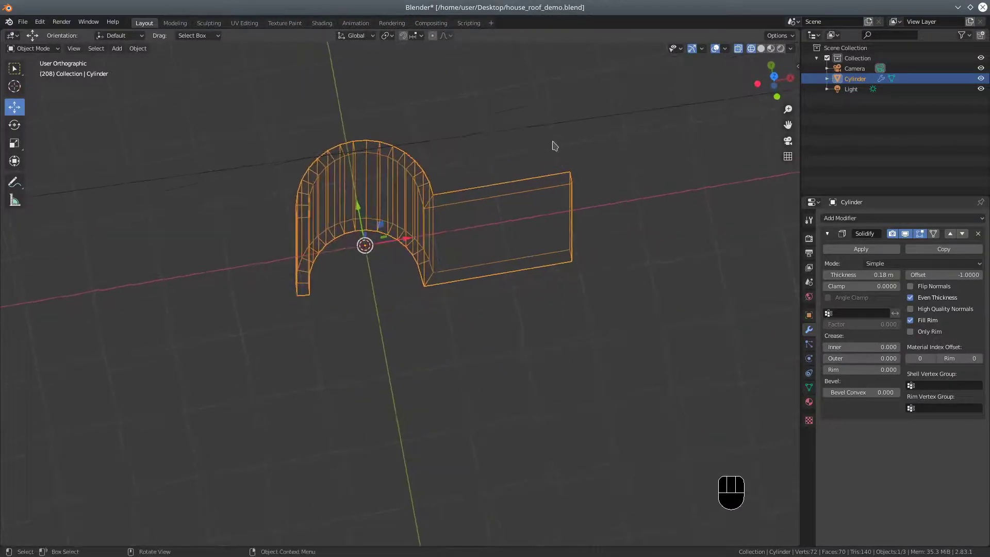
left_click(762, 49)
middle_click_drag(611, 208, 522, 272)
middle_click_drag(628, 272, 537, 287)
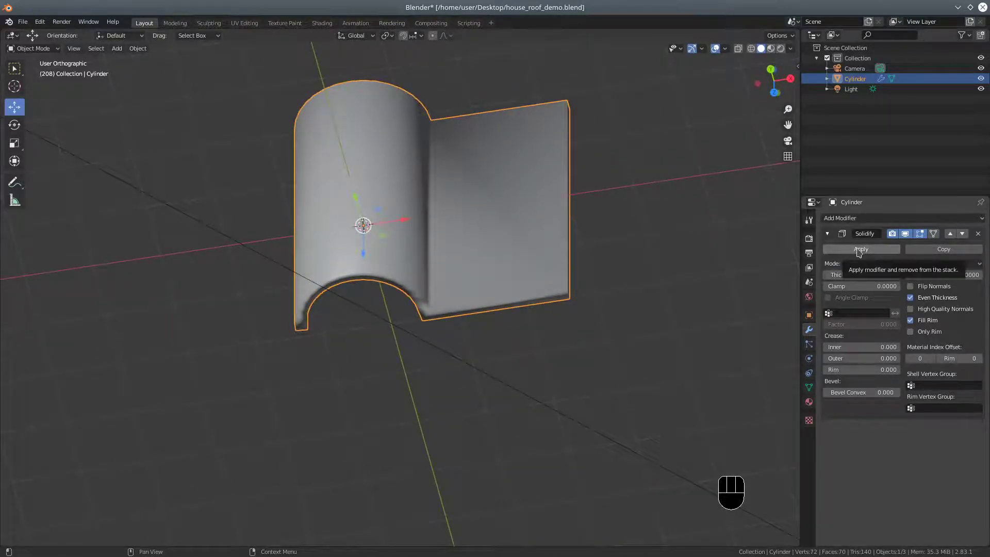
left_click(859, 249)
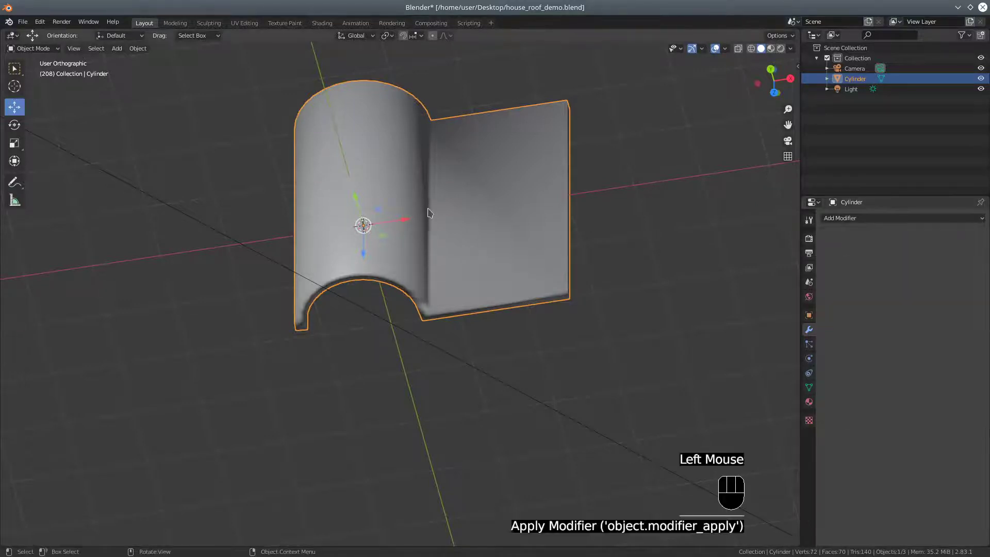
Examine the solid tile from the front, the side and the underside, and open its material properties
middle_click_drag(428, 213, 379, 205)
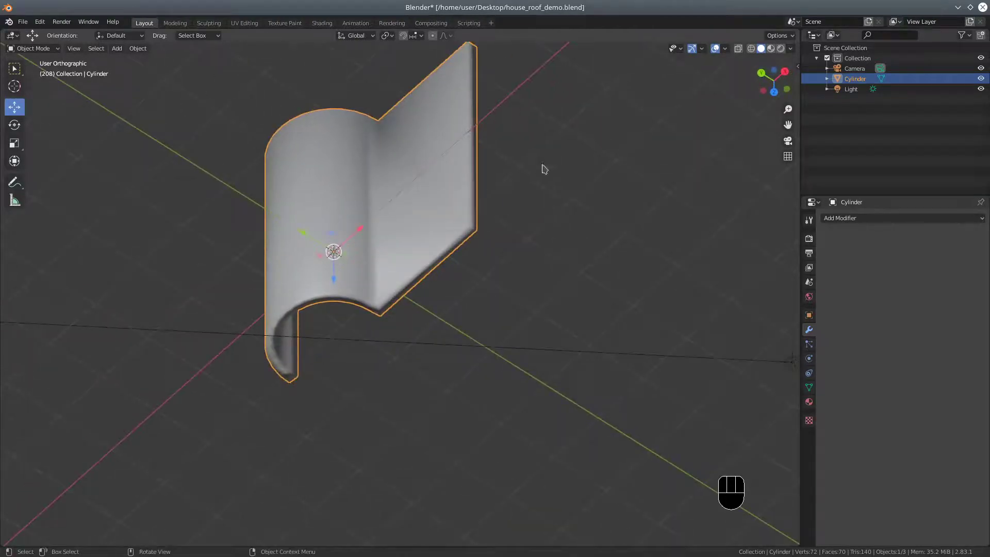
middle_click_drag(454, 168, 480, 216)
middle_click_drag(522, 249, 448, 309)
scroll(449, 305, "up", 1)
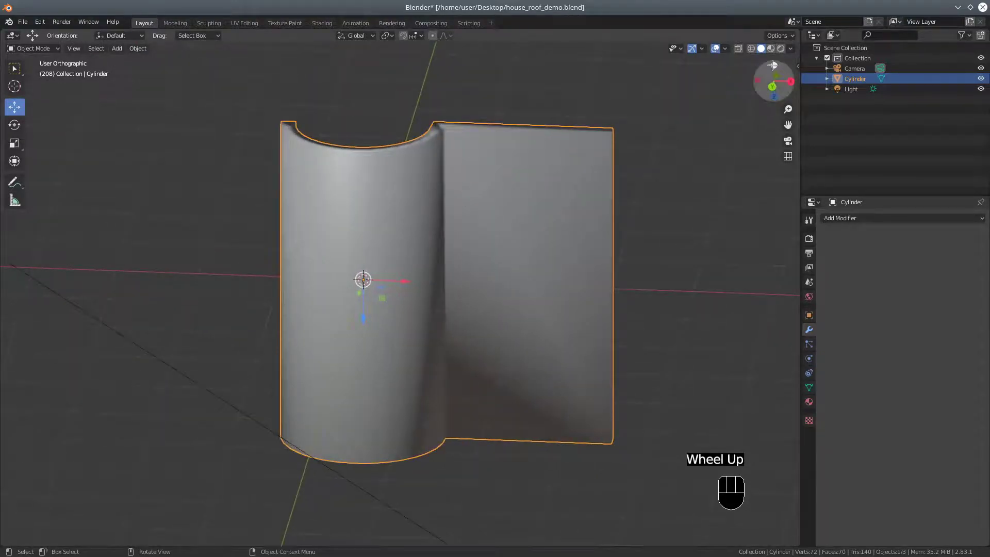
middle_click_drag(488, 182, 260, 184)
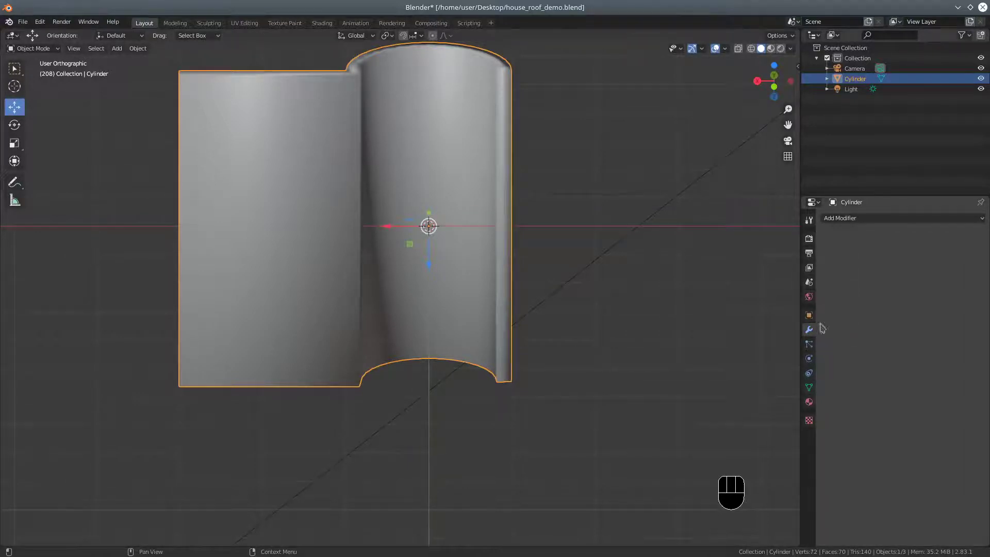
left_click(809, 401)
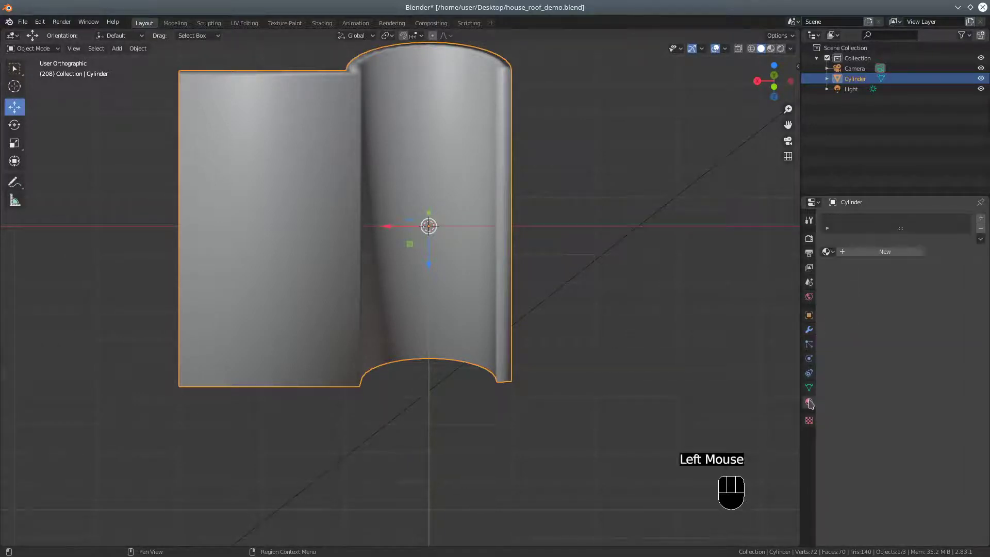
middle_click_drag(388, 185, 392, 150)
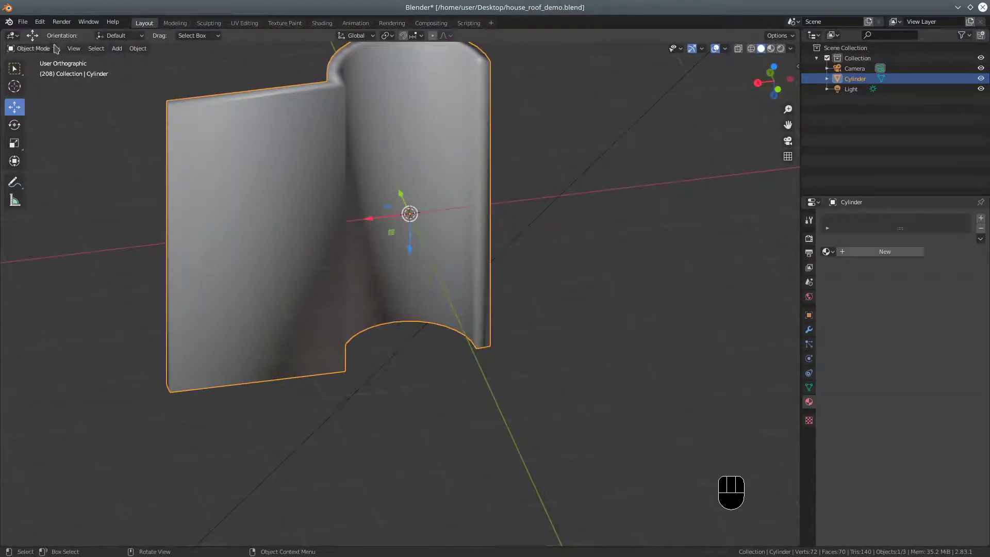
In Edit Mode with face selection, select the flat extension's underside face and the adjoining inner strips of the curved part
left_click(31, 48)
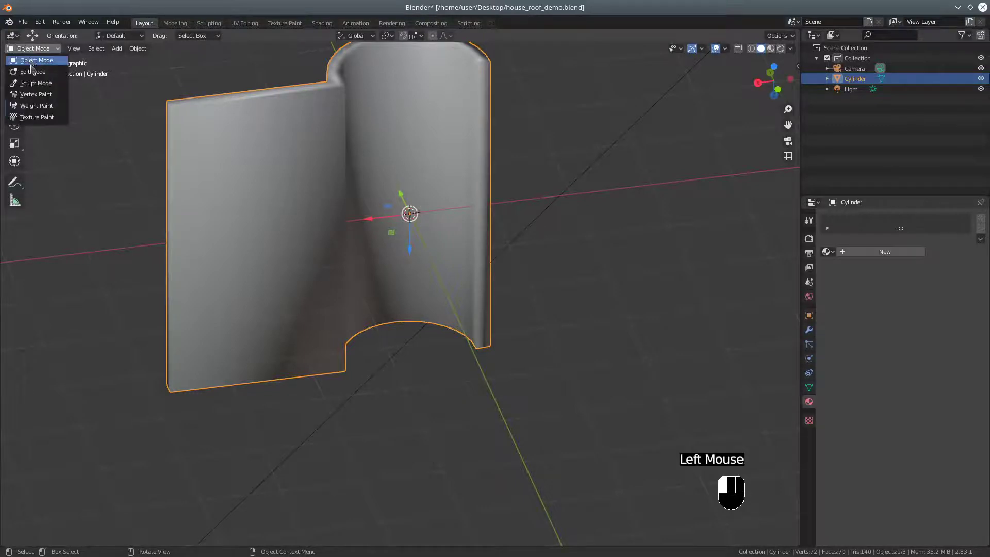
left_click(26, 69)
middle_click_drag(320, 166, 438, 128)
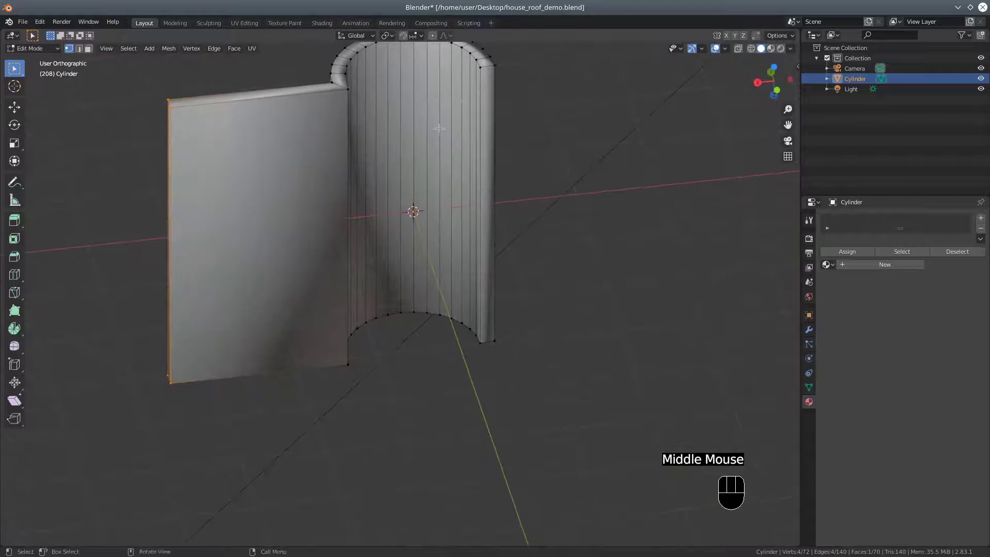
left_click(88, 48)
double_click(300, 192)
middle_click_drag(524, 239, 459, 193)
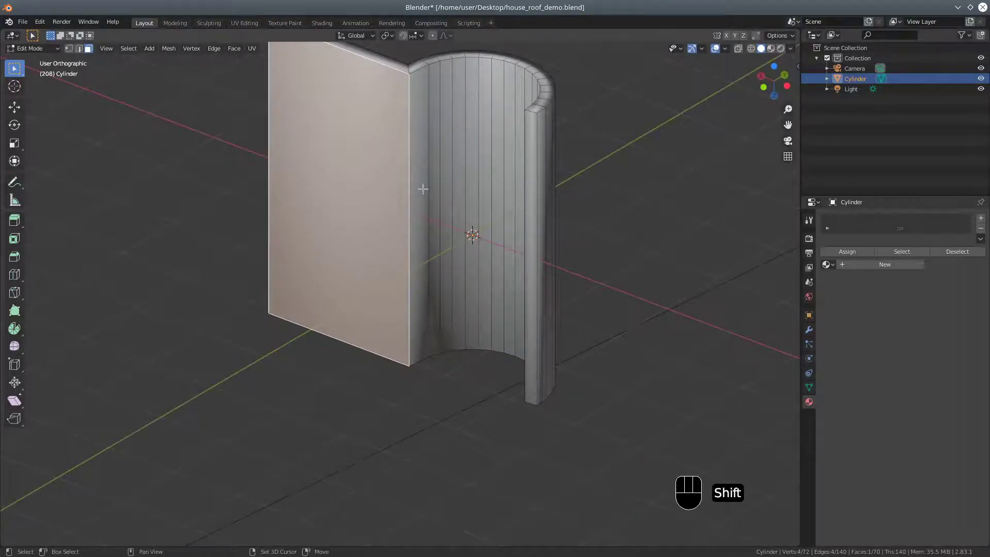
left_click(422, 188, "shift")
left_click(439, 192, "shift")
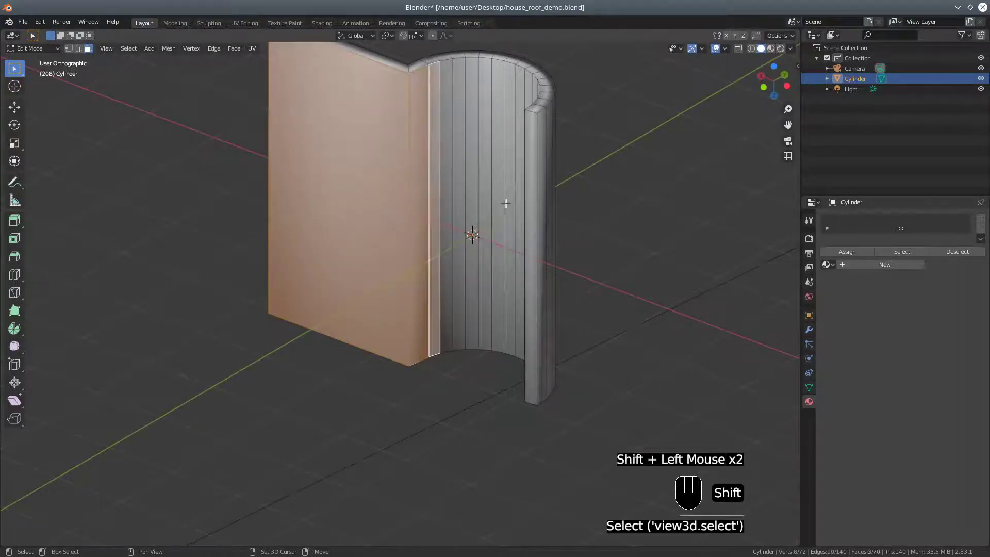
left_click(500, 203, "shift")
left_click(485, 199, "shift")
left_click(462, 193, "shift")
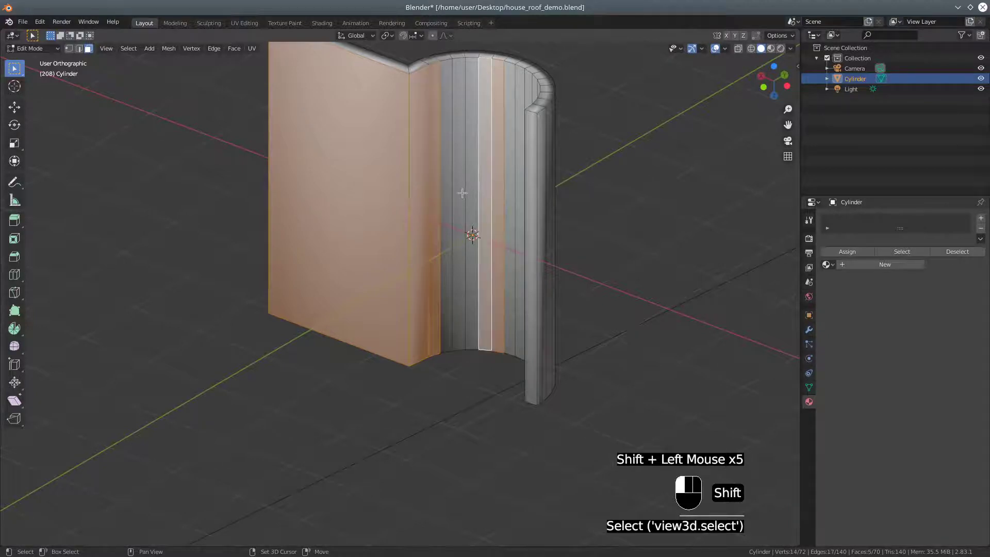
left_click(472, 202, "shift")
left_click(448, 200, "shift")
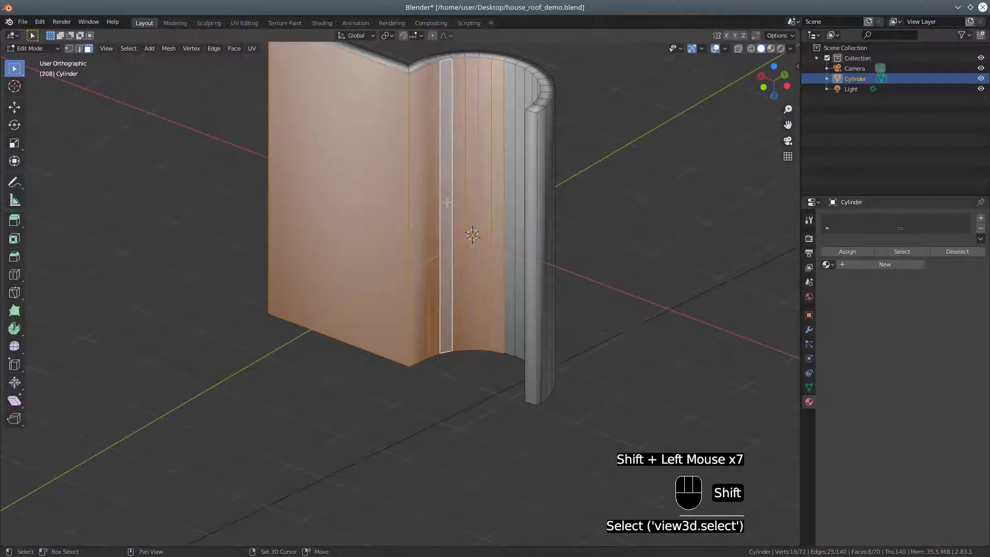
Add the remaining inner faces of the curved part with Circle Select and delete all the selected faces
middle_click_drag(374, 177, 433, 164)
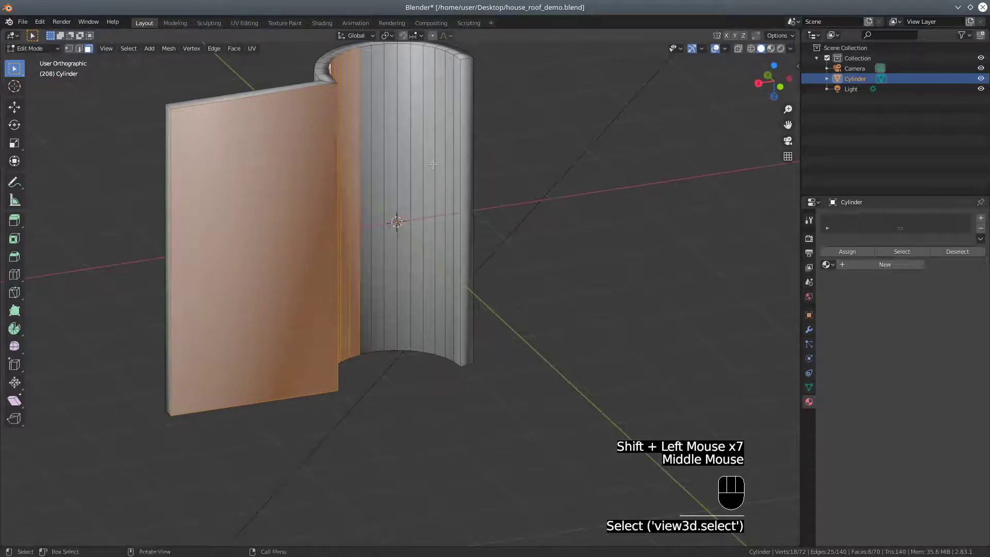
key("shift")
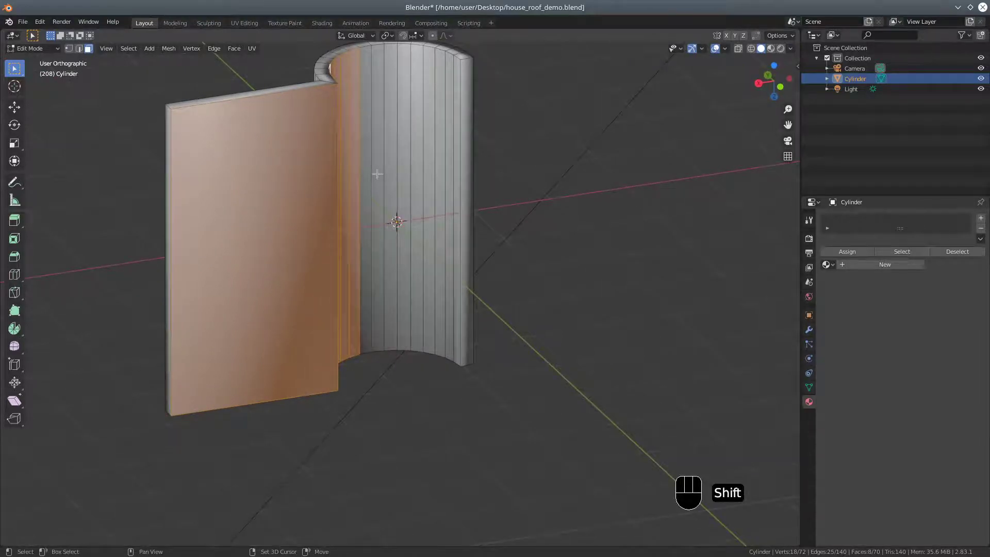
key("c")
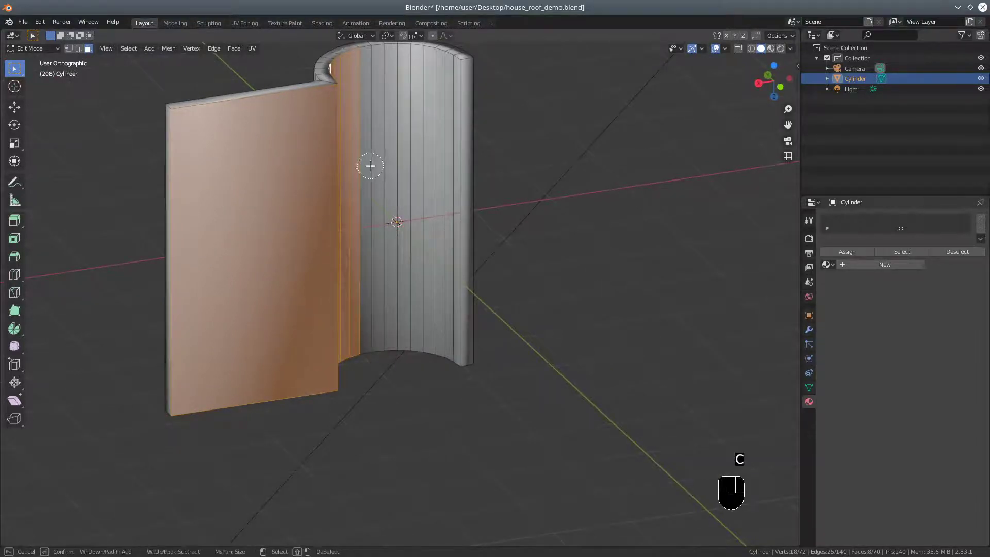
left_click_drag(371, 165, 441, 163)
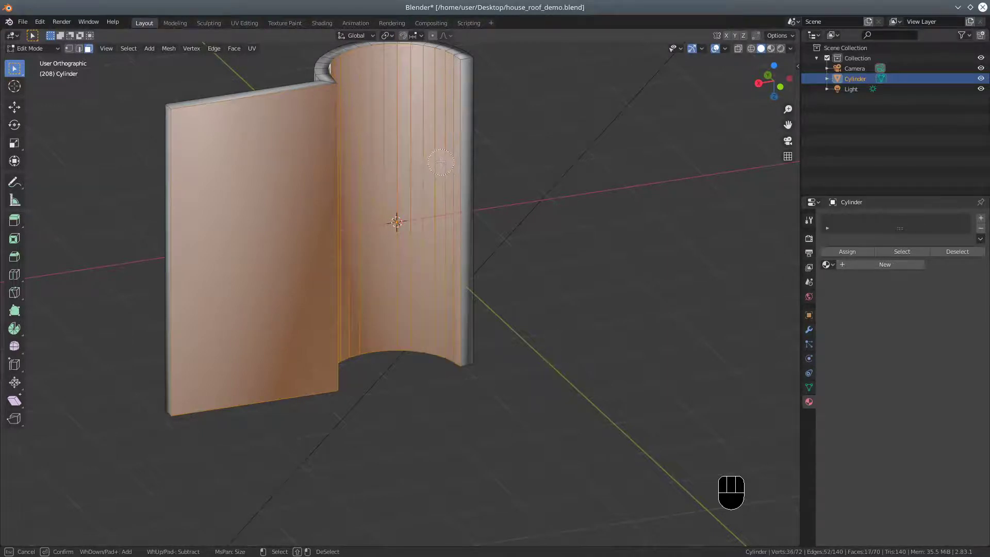
key("Escape")
scroll(421, 181, "down", 2)
mouse_move(420, 182)
middle_mouse_down()
mouse_move(402, 232)
mouse_move(390, 236)
middle_mouse_up()
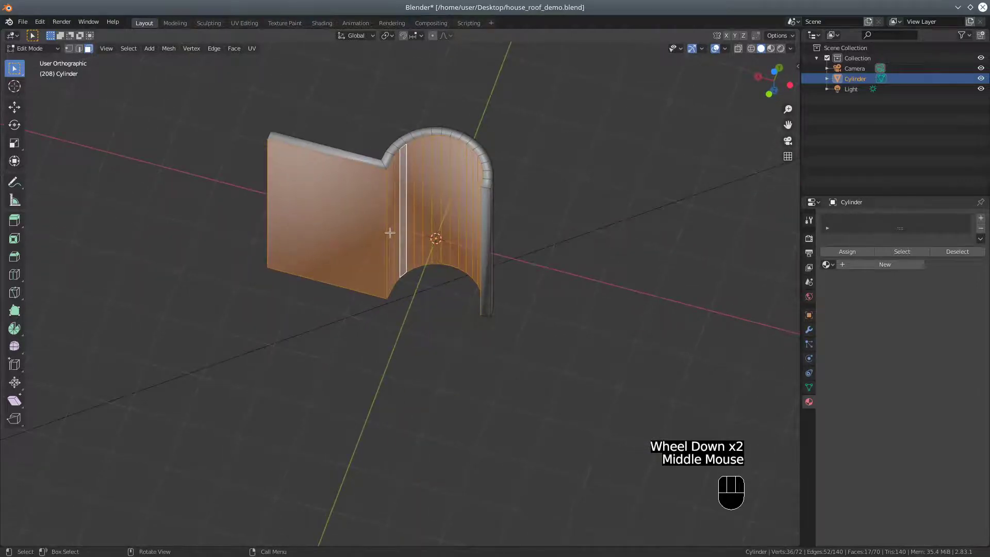
key("Delete")
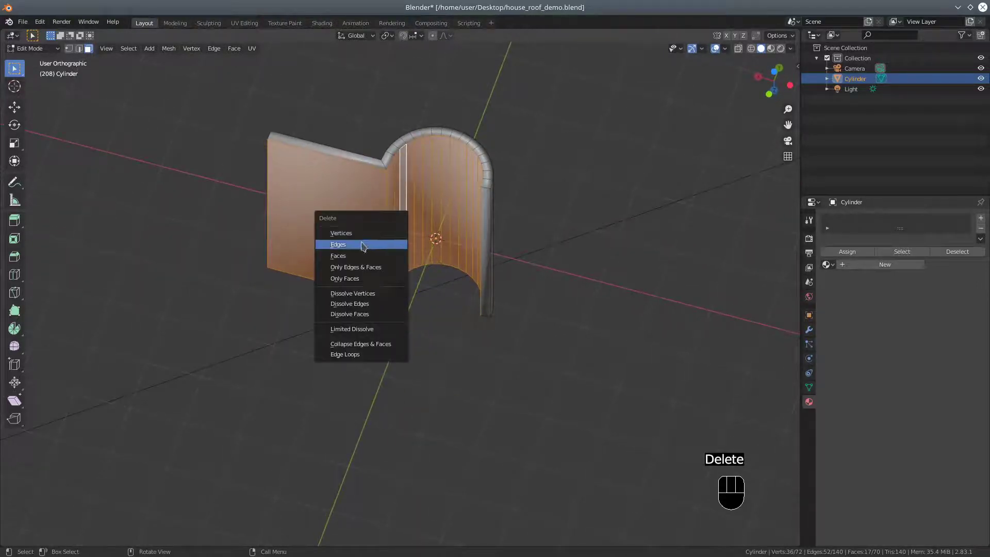
left_click(353, 256)
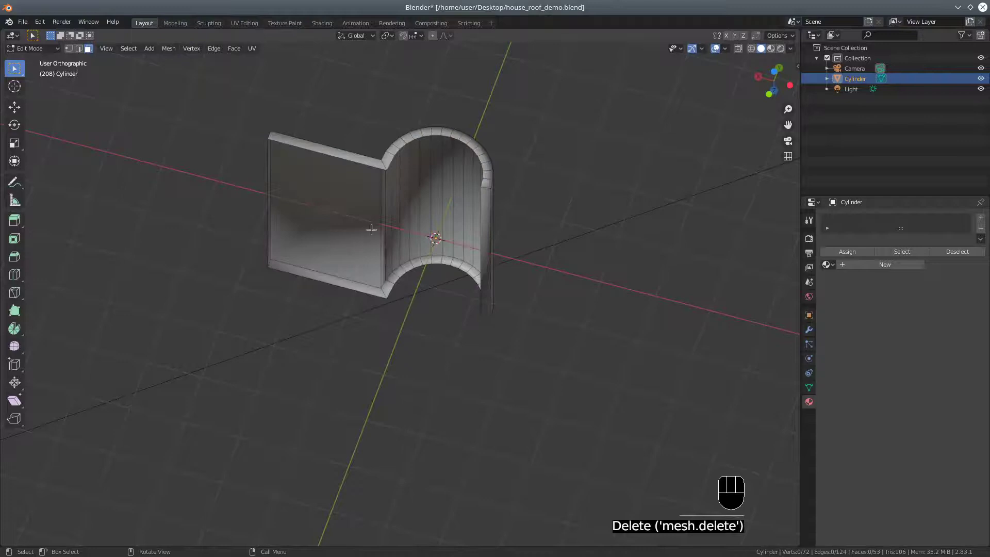
Examine the tile's open underside, outer surface and rims after the face deletion
middle_click_drag(305, 205, 566, 124)
middle_click_drag(461, 272, 362, 194)
middle_click_drag(329, 92, 505, 165)
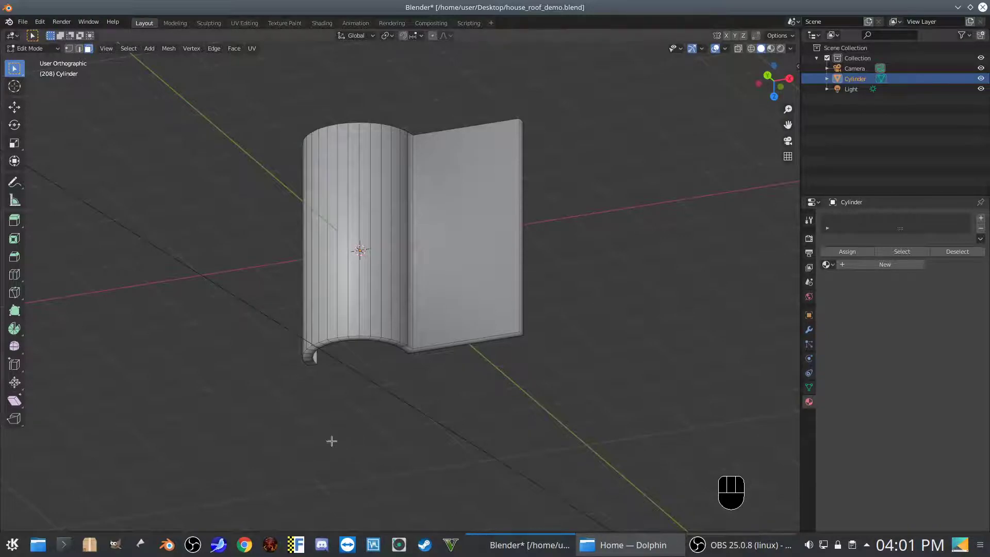
middle_click_drag(332, 442, 324, 497)
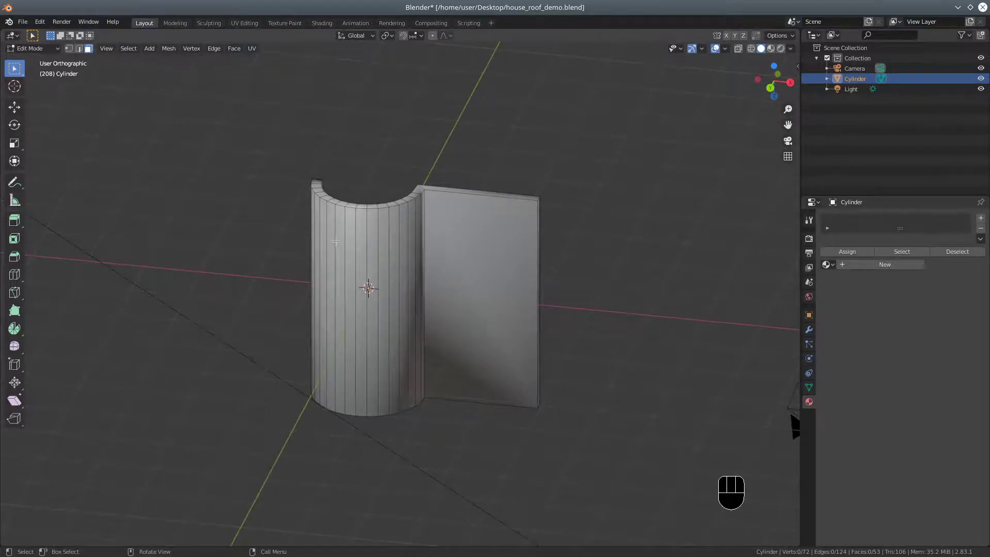
scroll(335, 247, "up", 2)
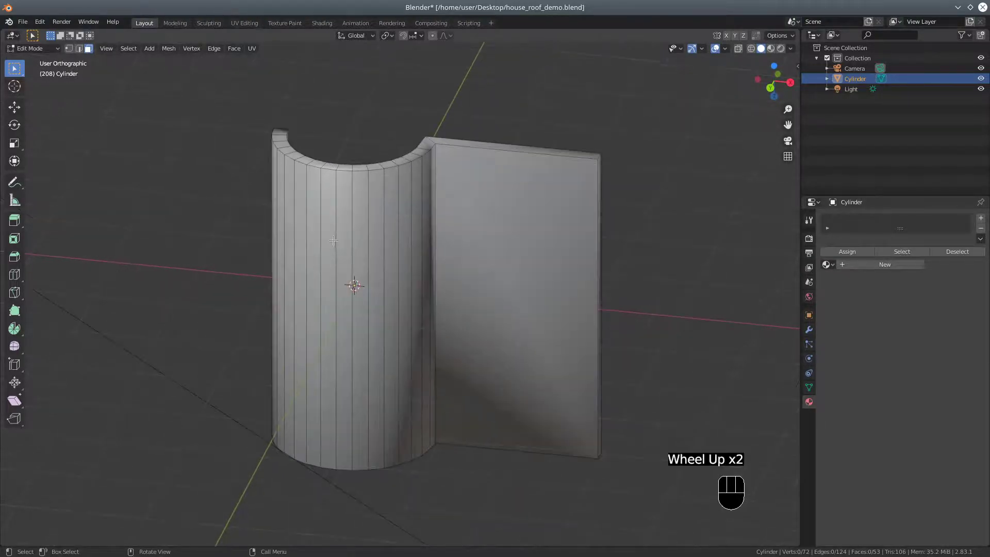
middle_click_drag(334, 240, 383, 222)
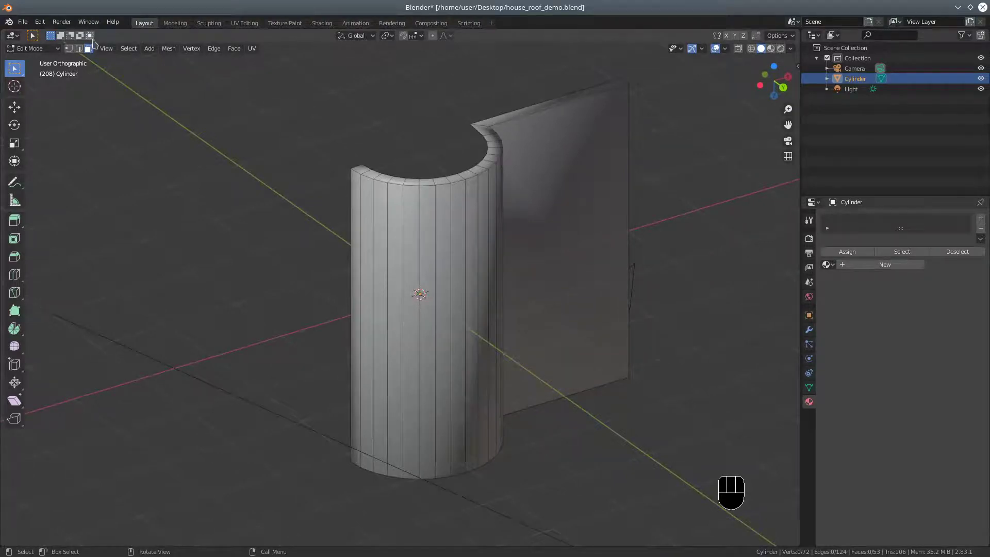
With edge selection active, add two loop cuts across the tile's length and slide them toward the near end rim with factor 0.974
left_click(79, 48)
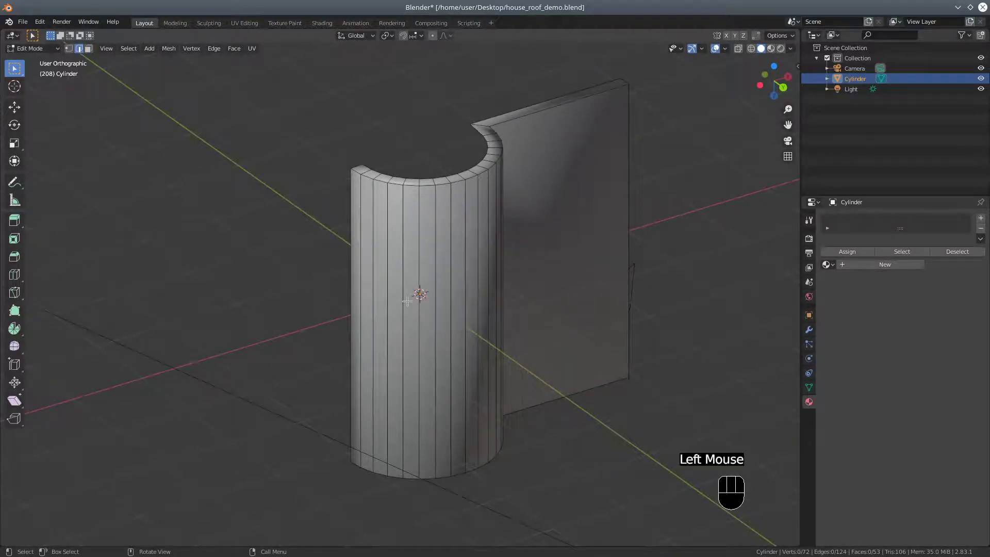
left_click(419, 315)
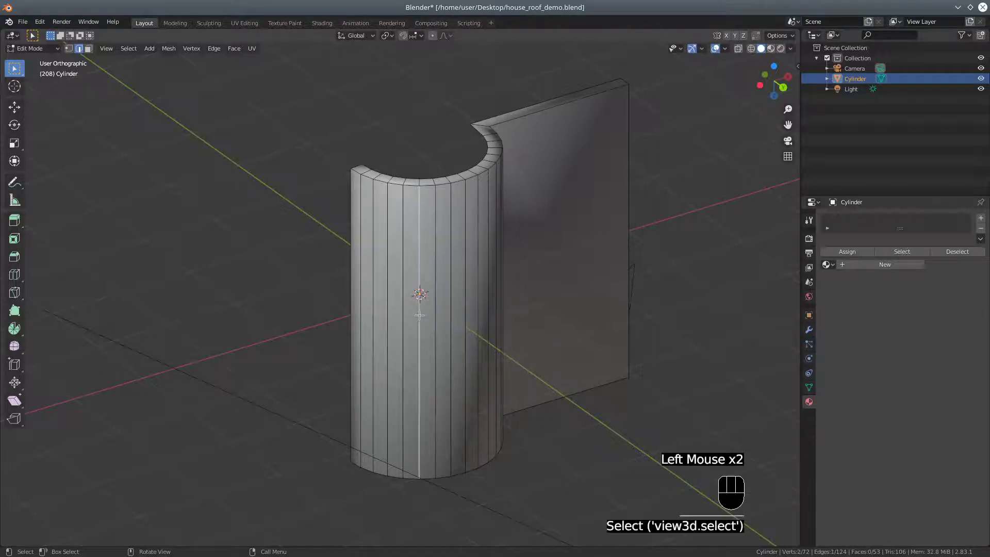
key("ctrl")
key("ctrl+r")
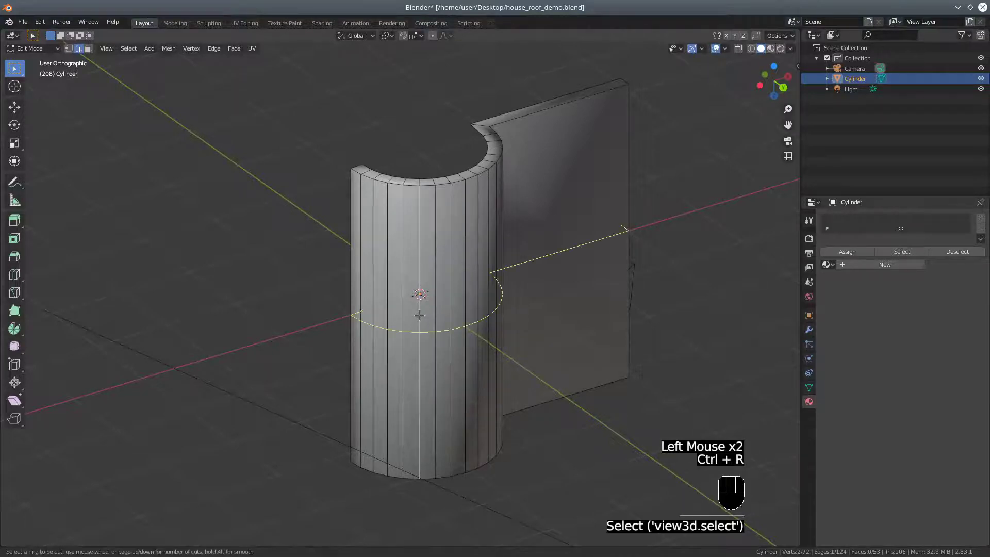
scroll(420, 315, "up", 1)
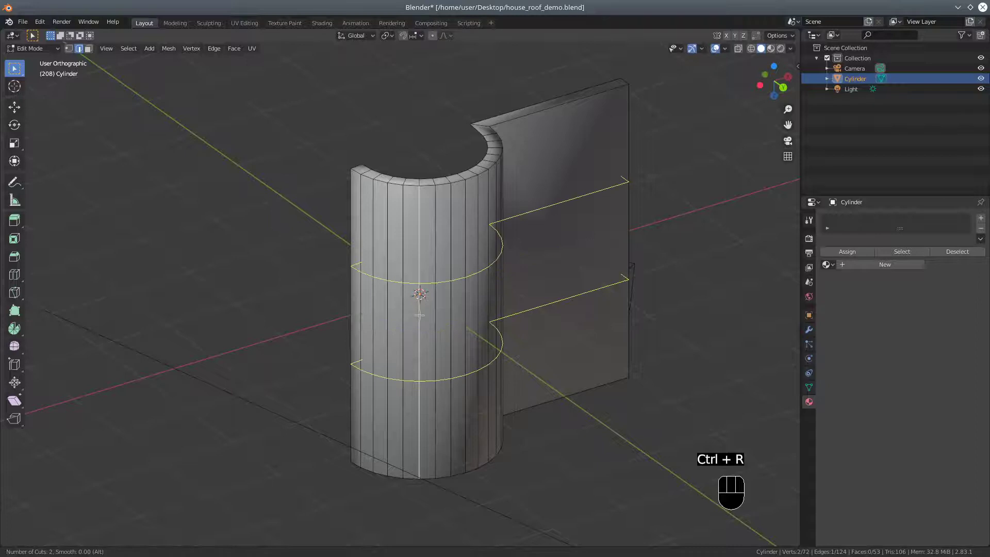
left_click(420, 315)
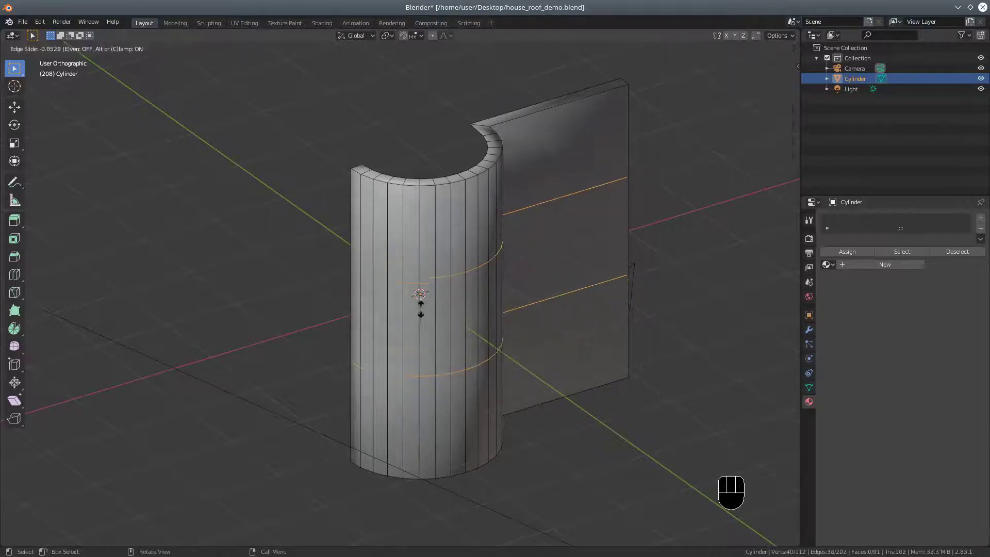
left_click(433, 220)
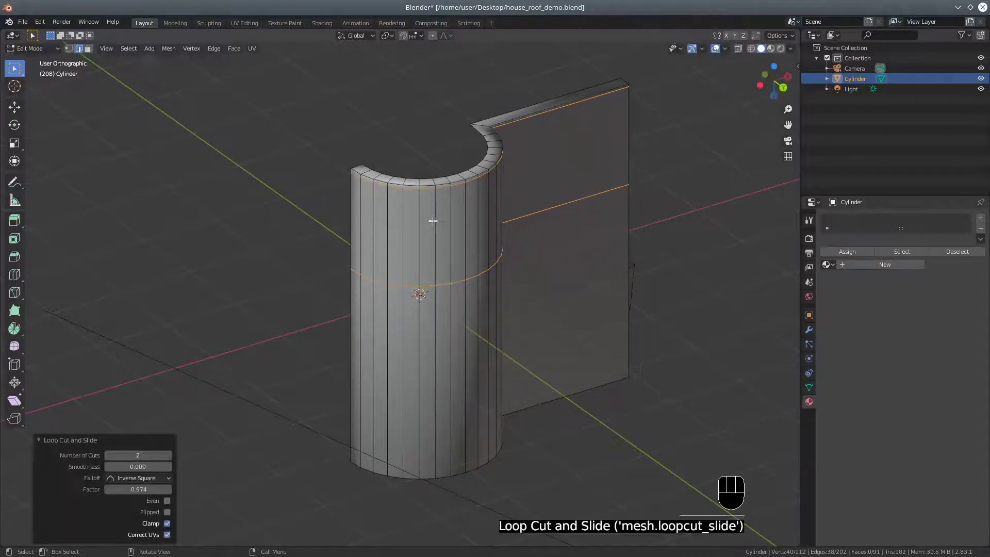
Select the loop crossing the middle of the tile and move it about 2.59 m along Z, close to the opposite end rim
left_click(427, 287)
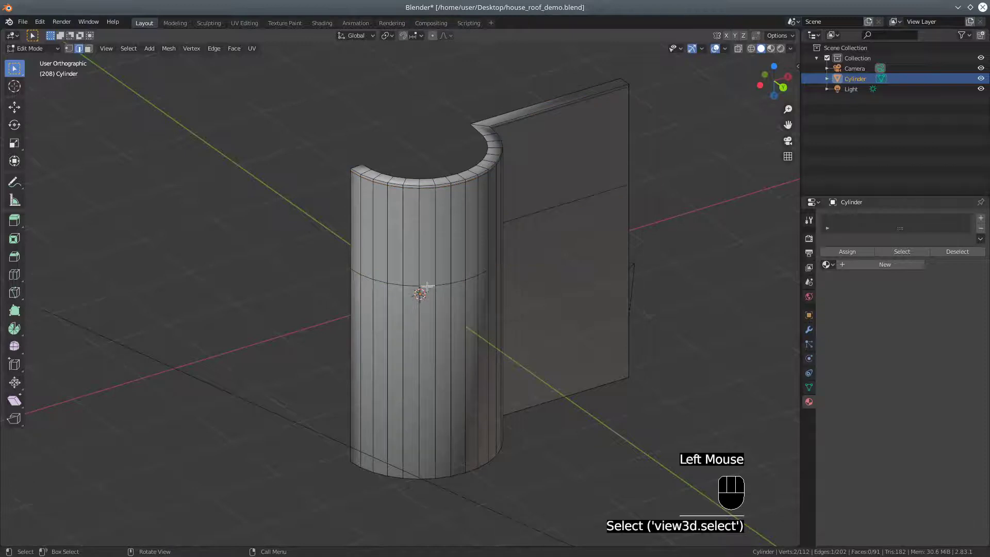
left_click(427, 287, "alt+shift")
left_click(428, 301, "alt+shift")
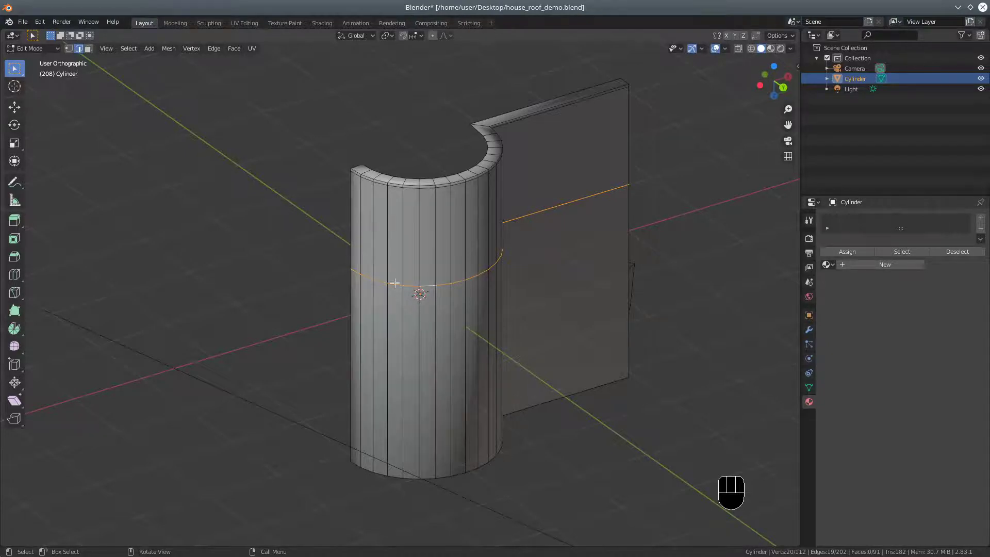
left_click(15, 107)
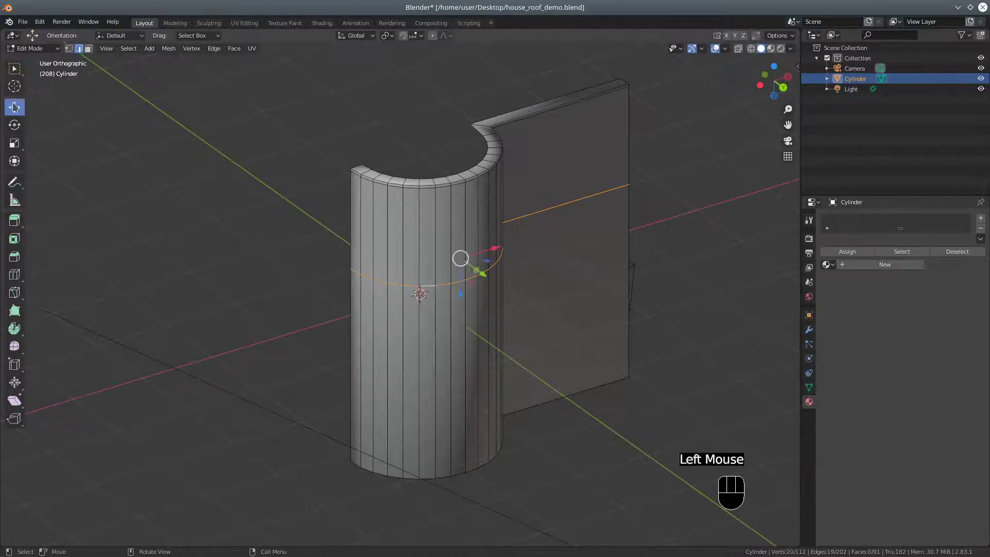
left_click_drag(460, 294, 489, 487)
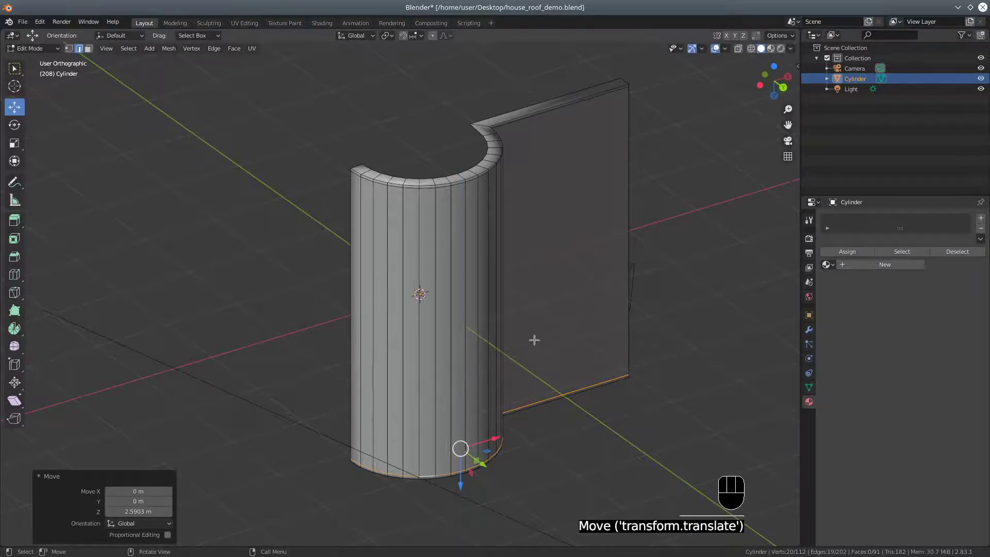
Add one lengthwise loop cut on the flat extension and slide it close to its outer side edge with factor 0.963
middle_click_drag(521, 345, 469, 325)
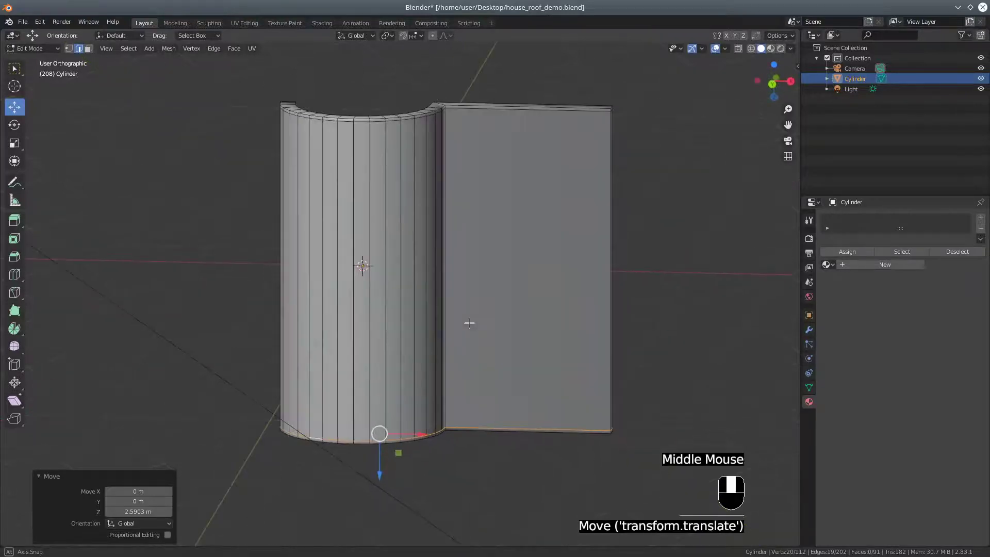
left_click(595, 112)
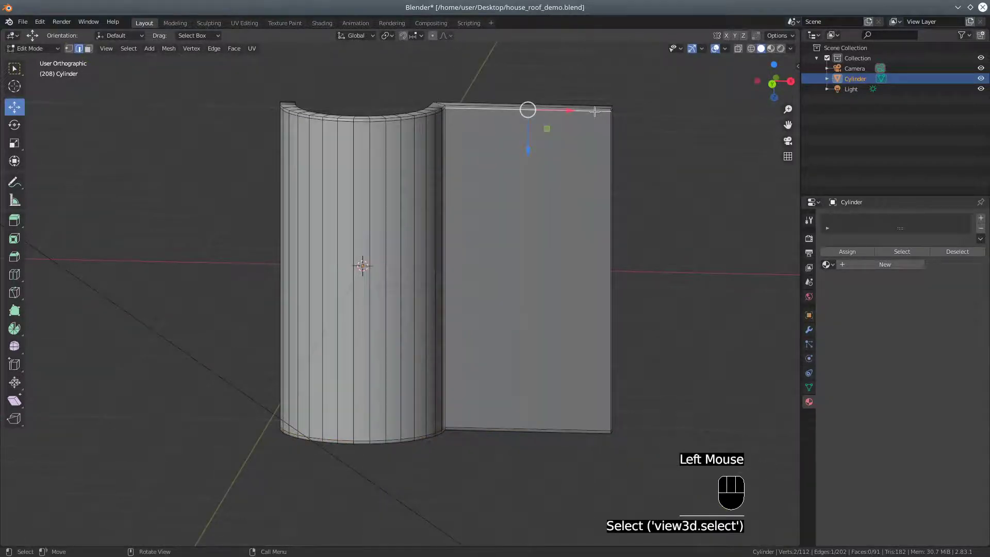
key("ctrl+r")
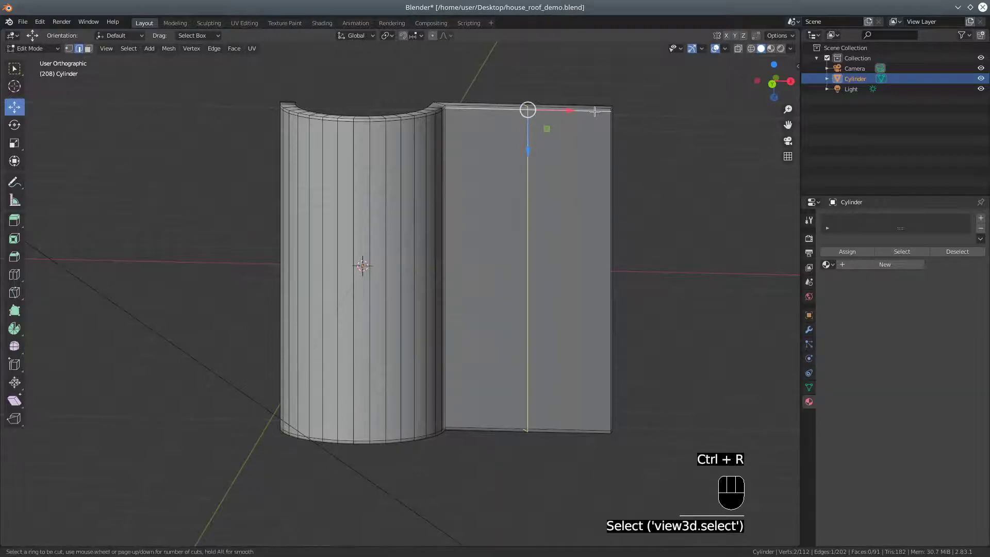
left_click(595, 112)
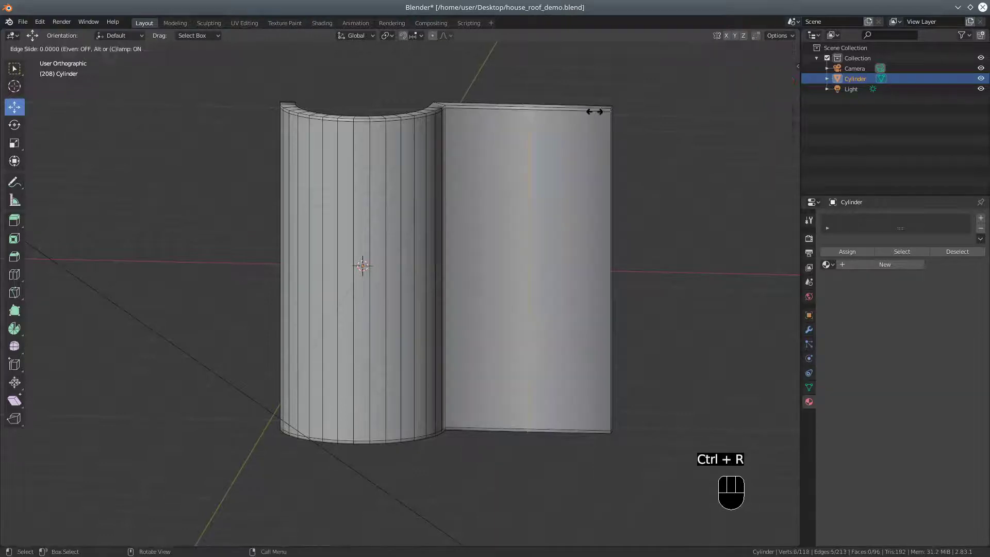
left_click(674, 113)
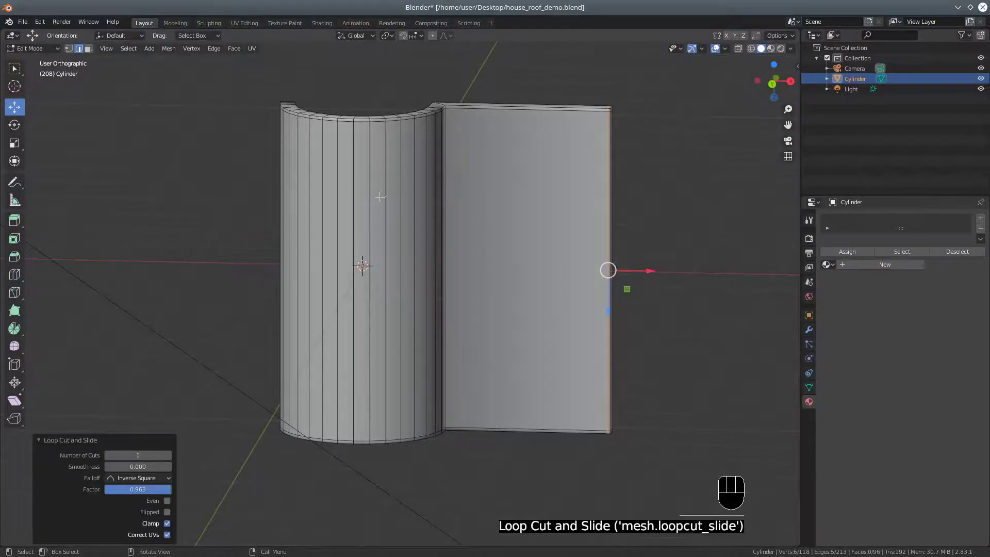
Add another lengthwise loop cut on the flat extension and slide it close to the junction with the curved part, factor 0.964
mouse_move(380, 196)
middle_mouse_down()
mouse_move(366, 191)
mouse_move(383, 186)
middle_mouse_up()
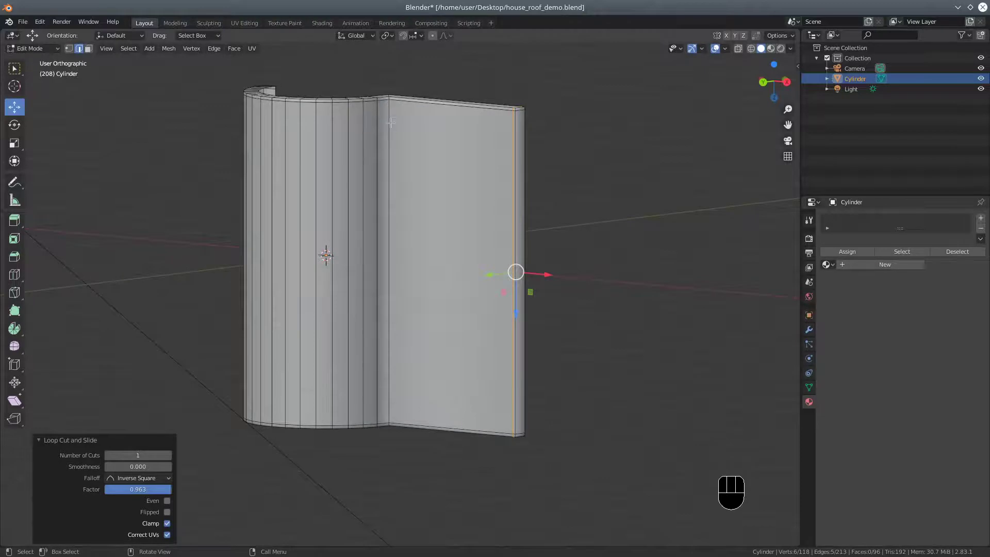
left_click(398, 102)
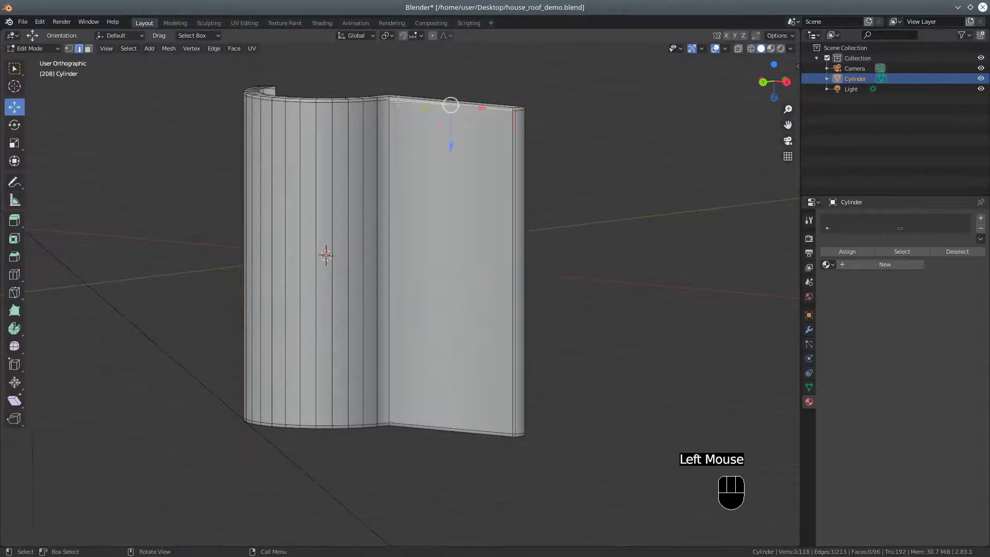
key("ctrl+r")
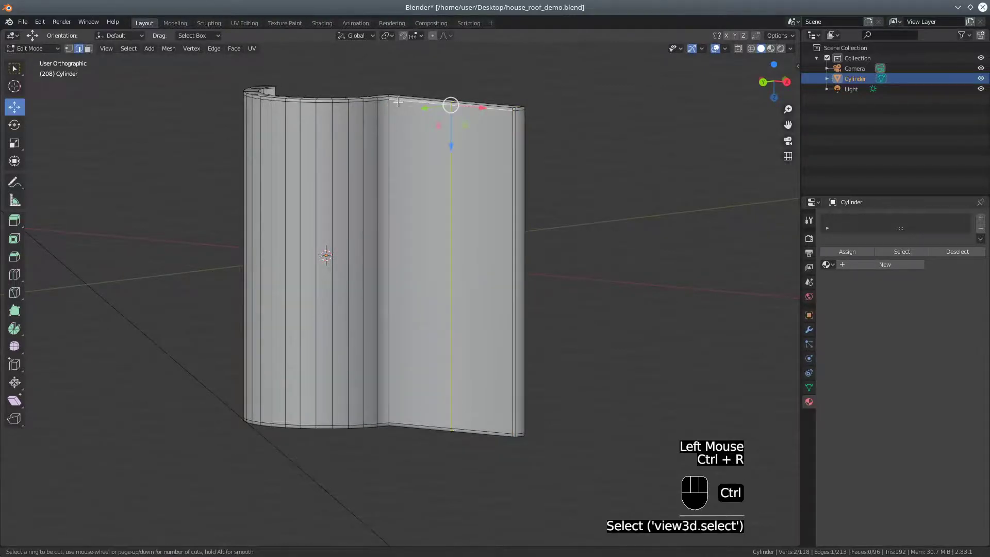
left_click(398, 101)
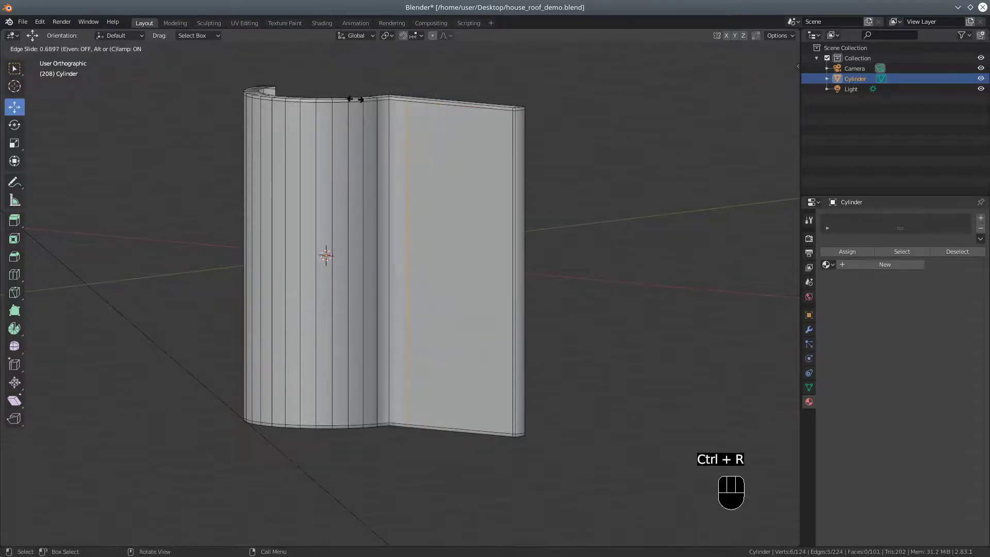
left_click(339, 98)
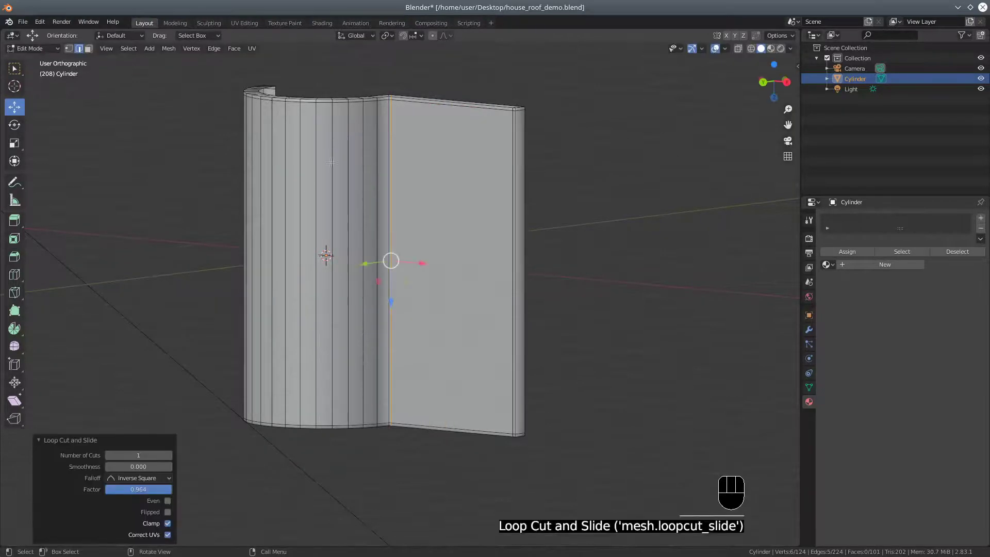
Add one lengthwise loop cut in the outermost strip of the curved part and slide it toward the free edge, factor 0.487
middle_click_drag(312, 193, 555, 258)
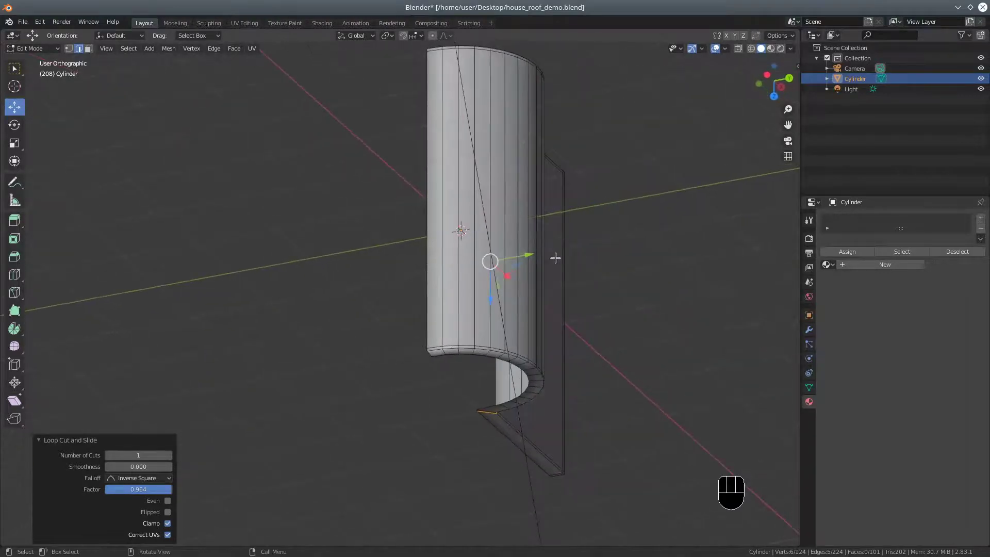
left_click(434, 348)
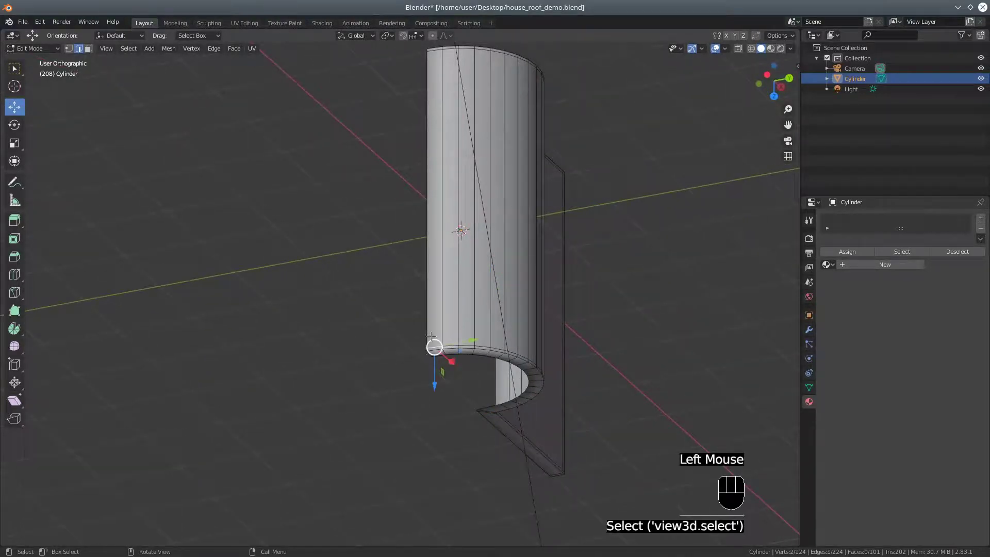
key("ctrl+r")
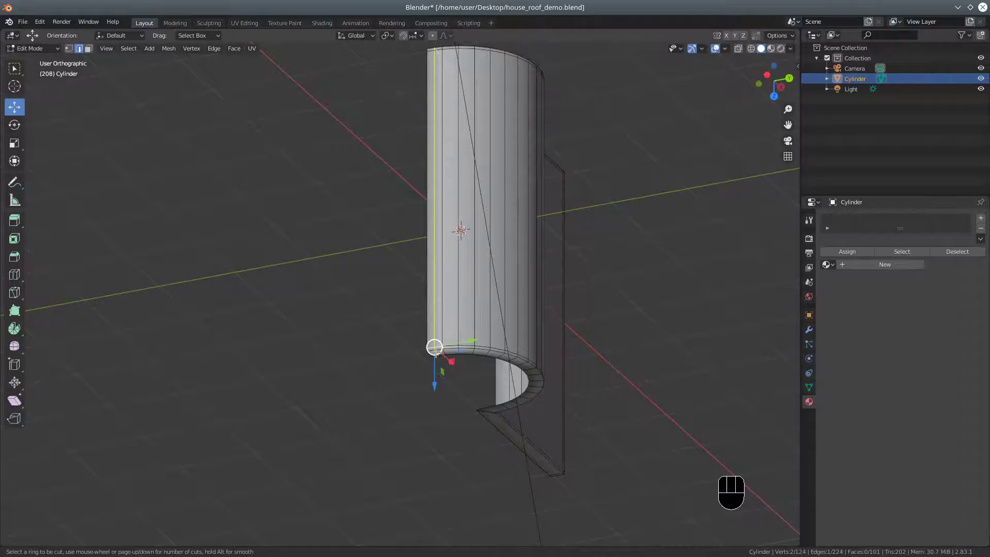
left_click(435, 347)
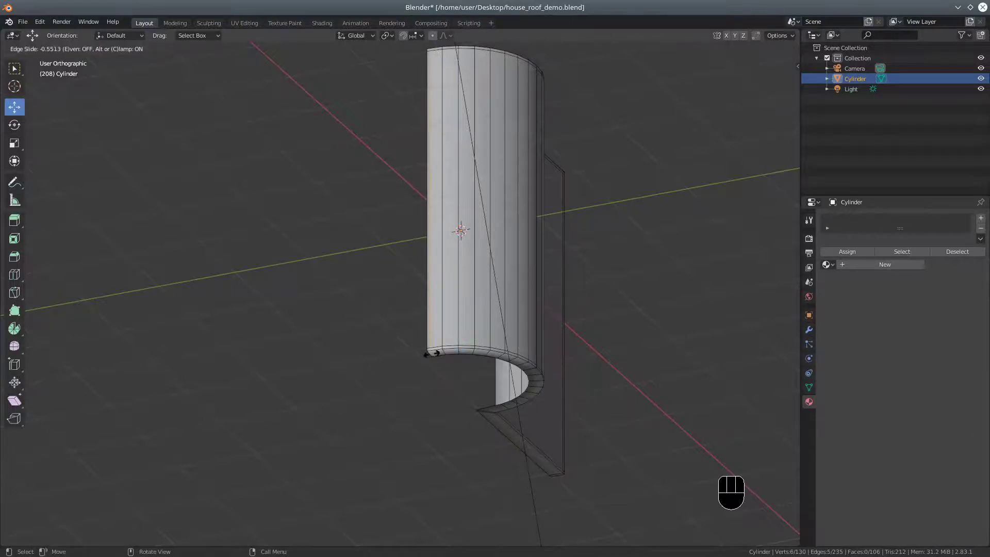
left_click(435, 353)
Add two loop cuts around the rim's thickness and slide them toward the tile's outer surface with factor 0.545
middle_click_drag(557, 349, 477, 280)
scroll(413, 288, "up", 2)
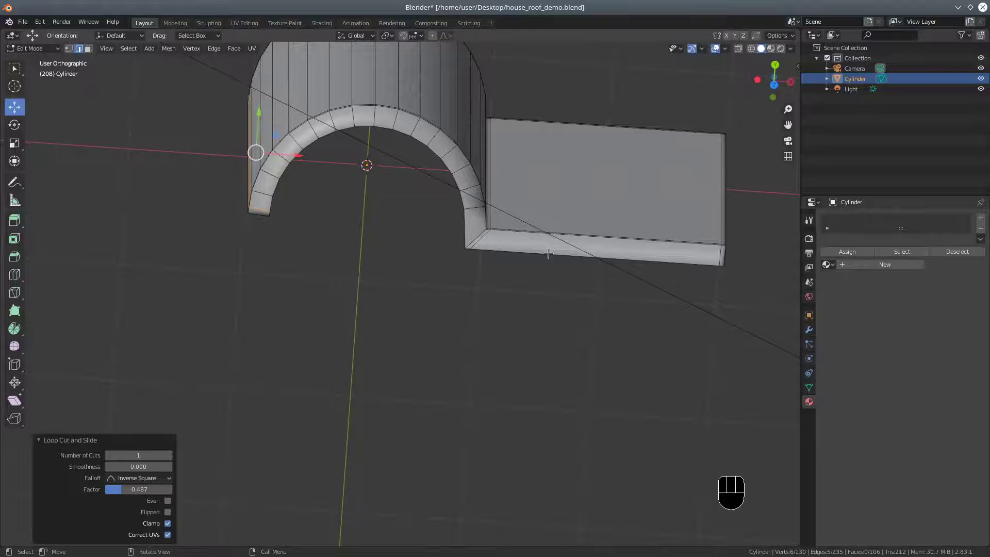
left_click(548, 253)
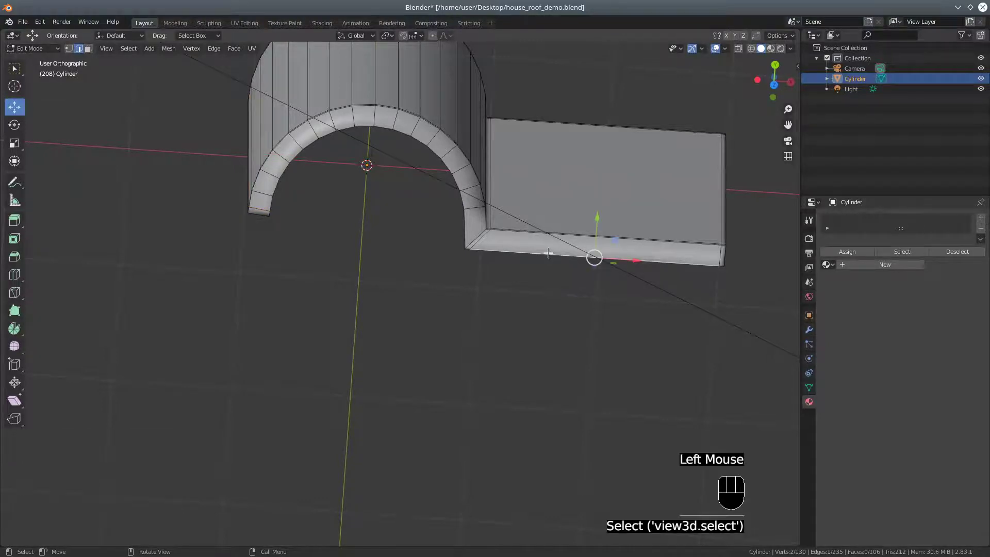
key("ctrl+r")
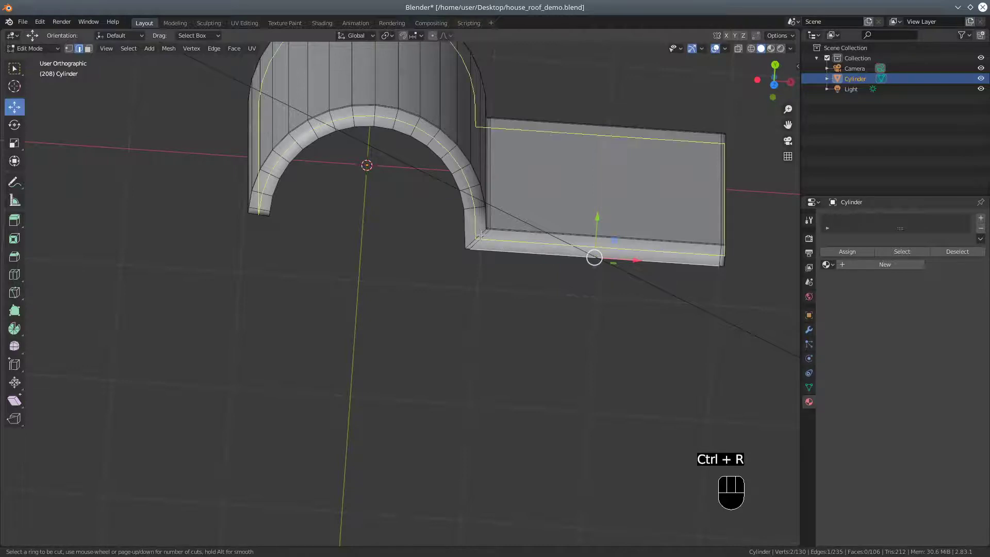
scroll(594, 257, "up", 1)
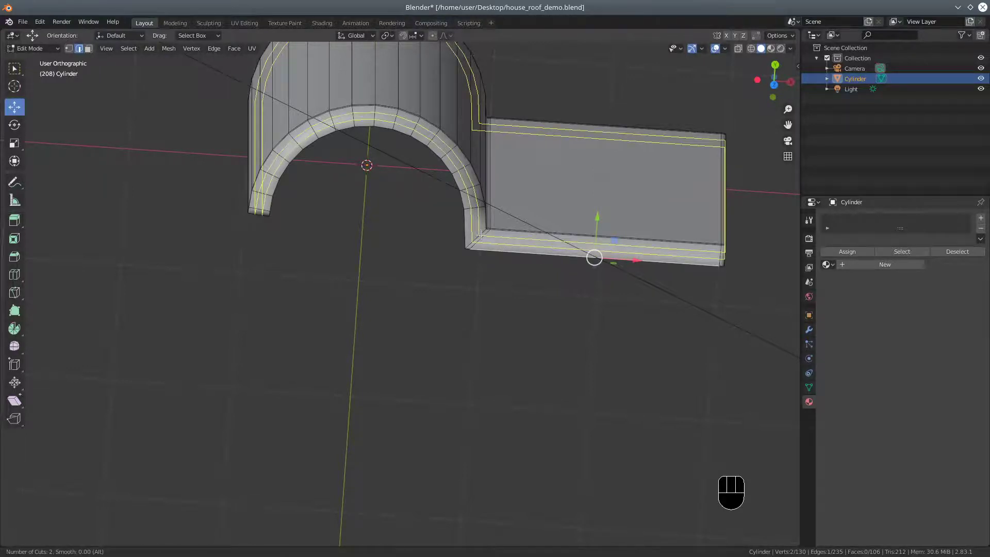
left_click(480, 235)
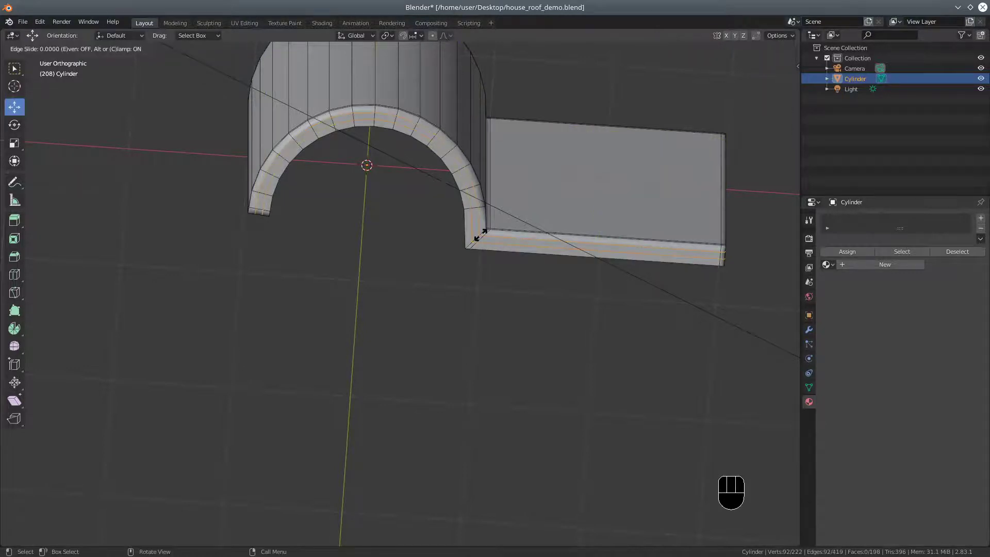
left_click(482, 229)
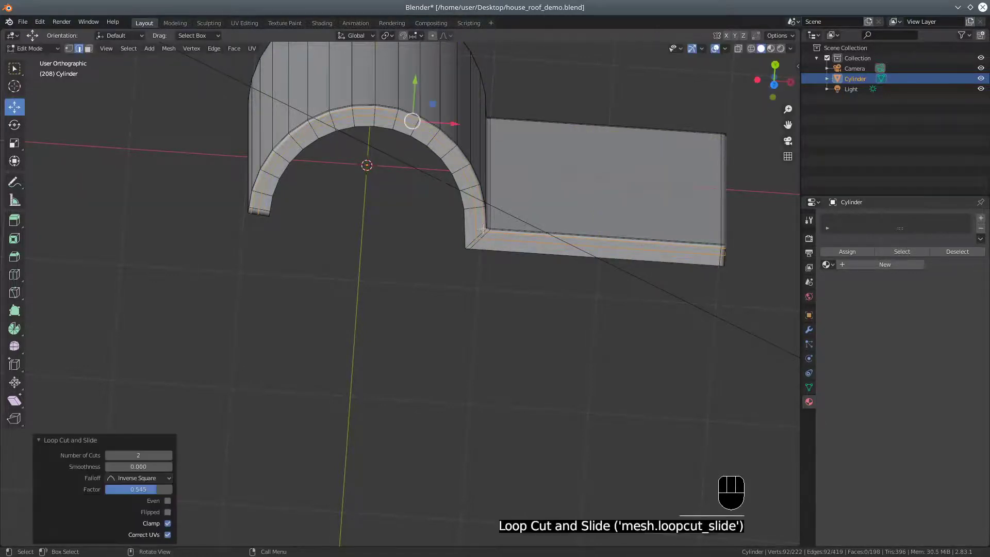
Select only the inner of the two new rim loops and try to move it freely
right_click(488, 243)
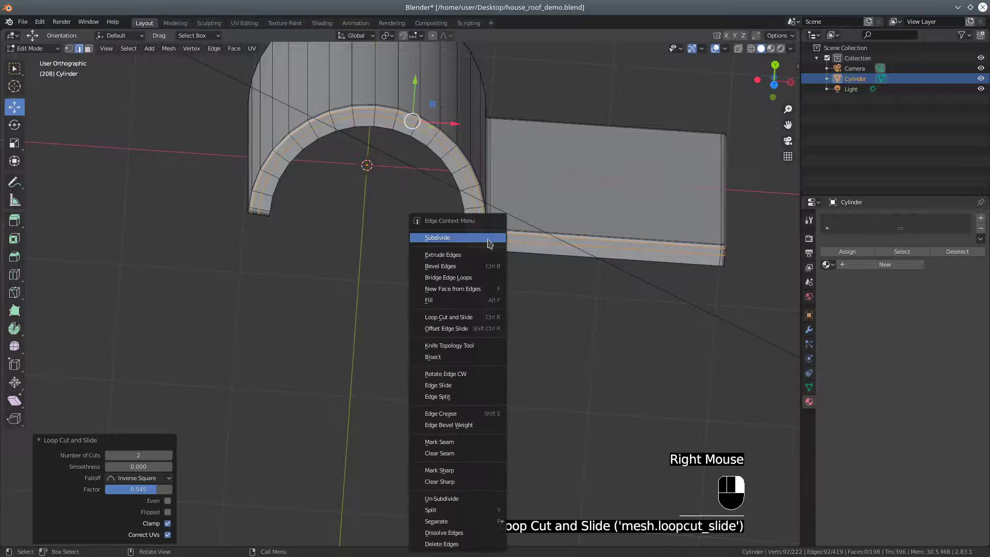
left_click(534, 242)
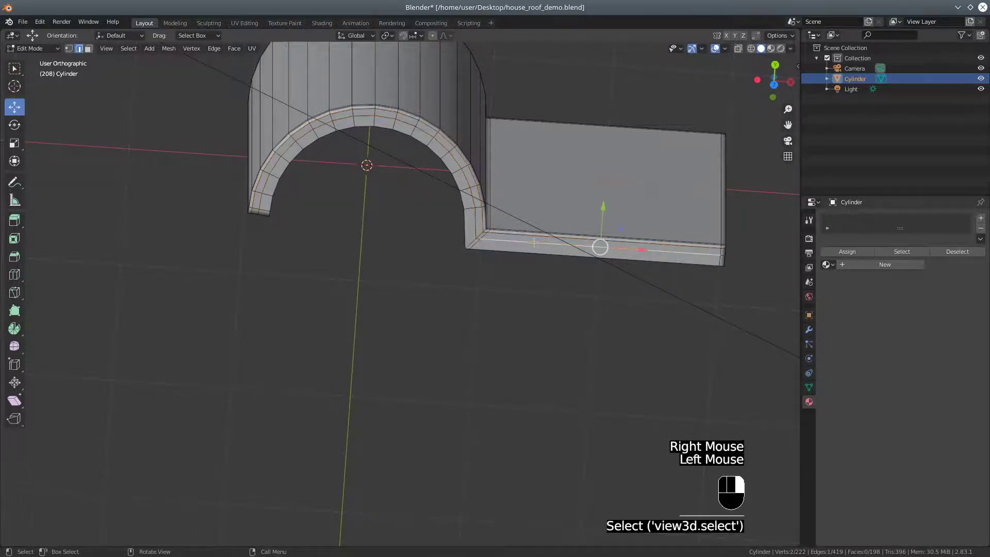
triple_click(534, 242, "alt+shift")
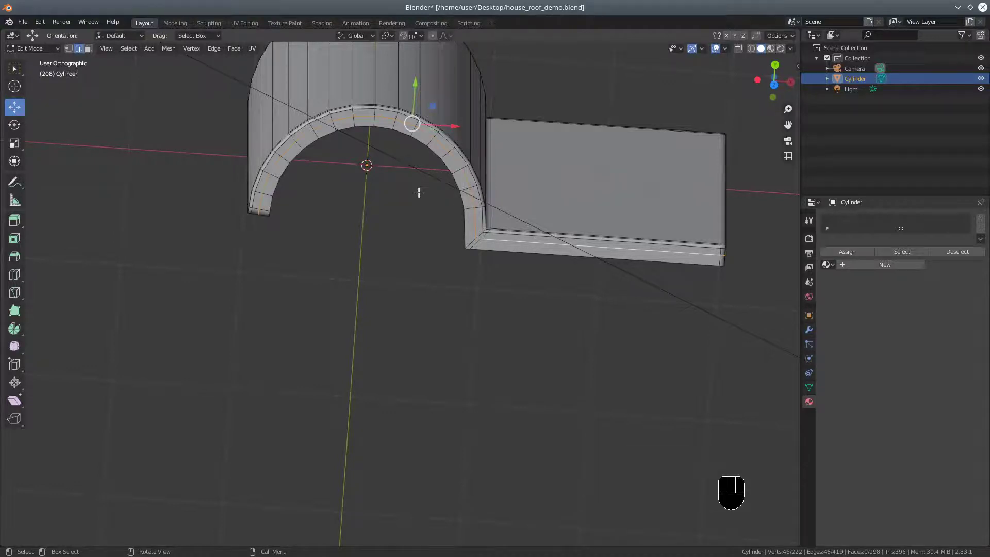
key("g")
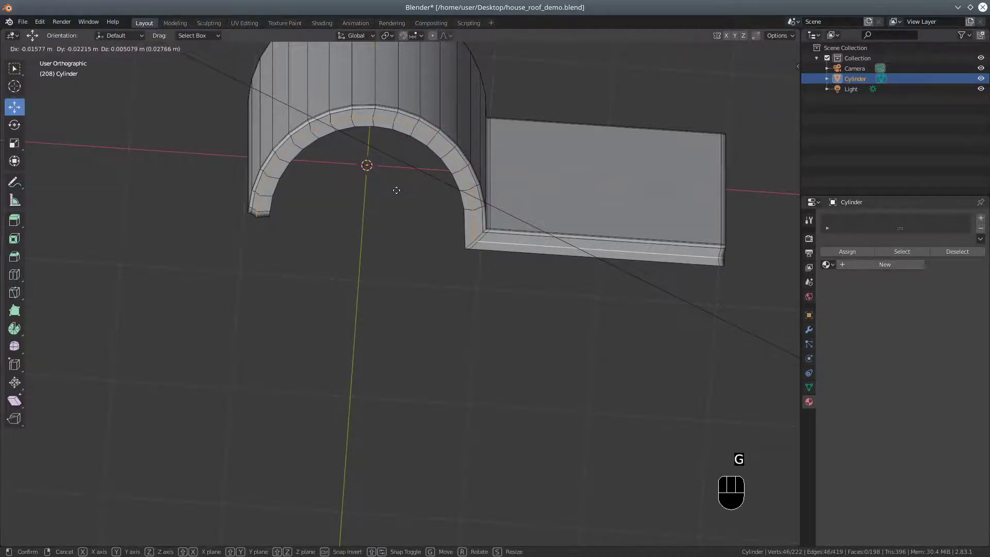
right_click(396, 192)
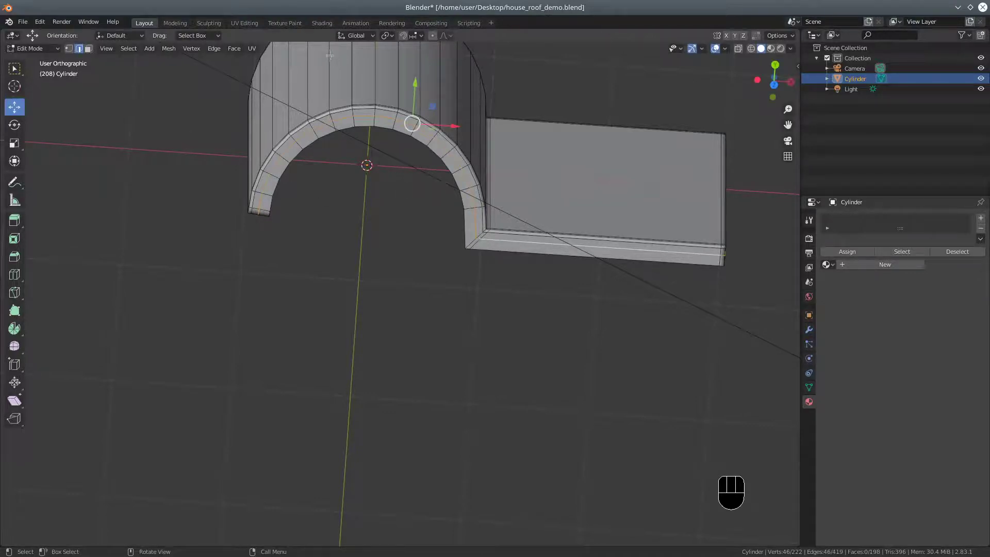
Set the transform orientation to Normal and try to move the selected inner rim loop freely
left_click(374, 37)
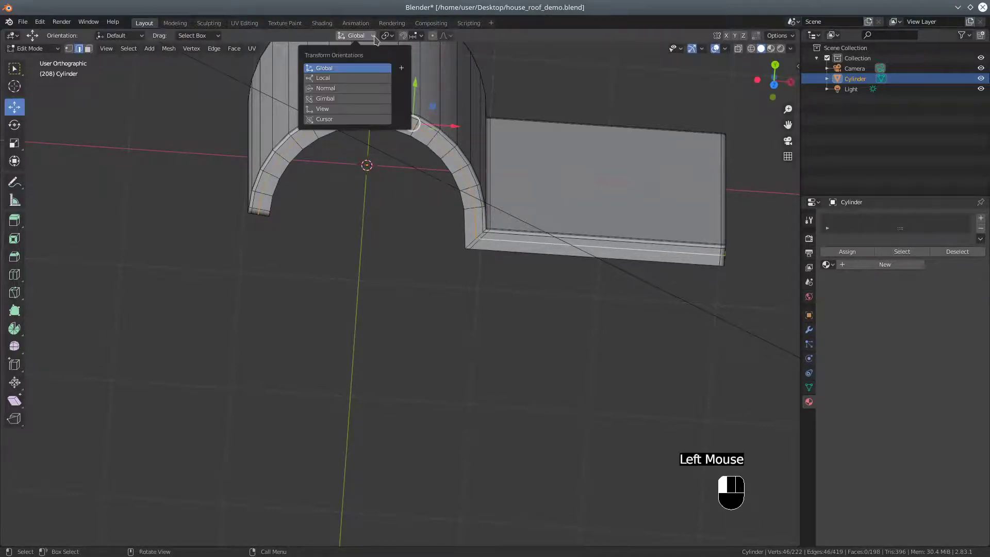
left_click(342, 89)
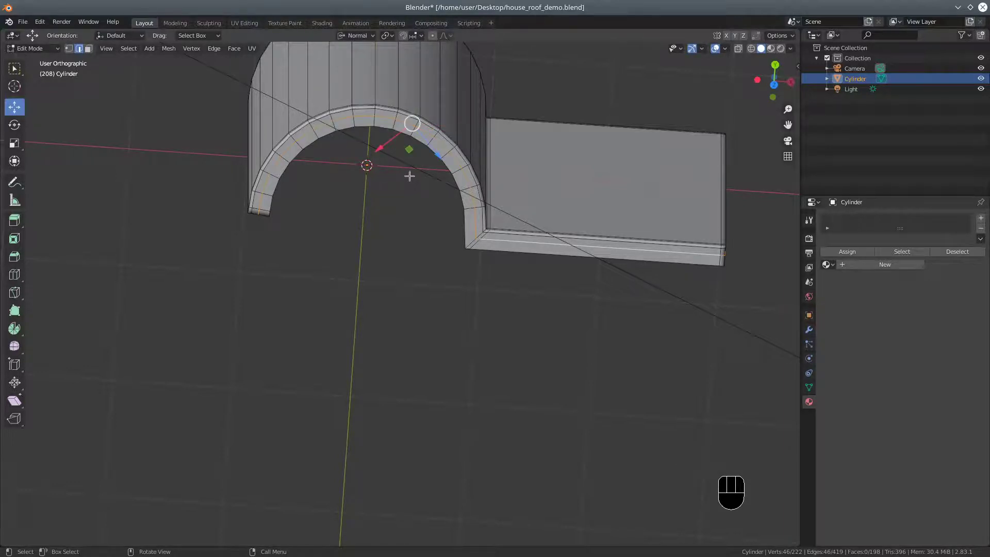
key("g")
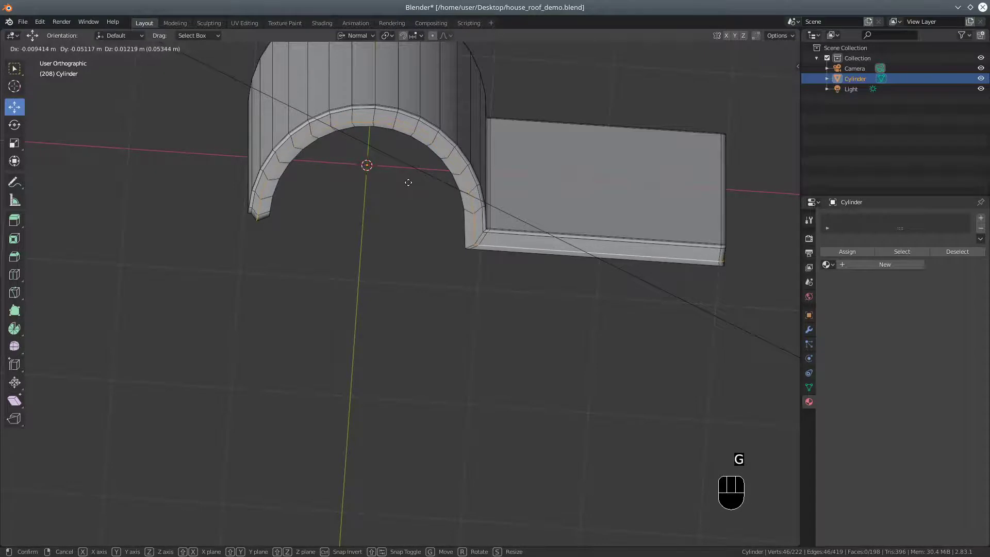
right_click(408, 183)
mouse_move(424, 255)
middle_mouse_down()
mouse_move(448, 239)
mouse_move(433, 252)
mouse_move(414, 249)
middle_mouse_up()
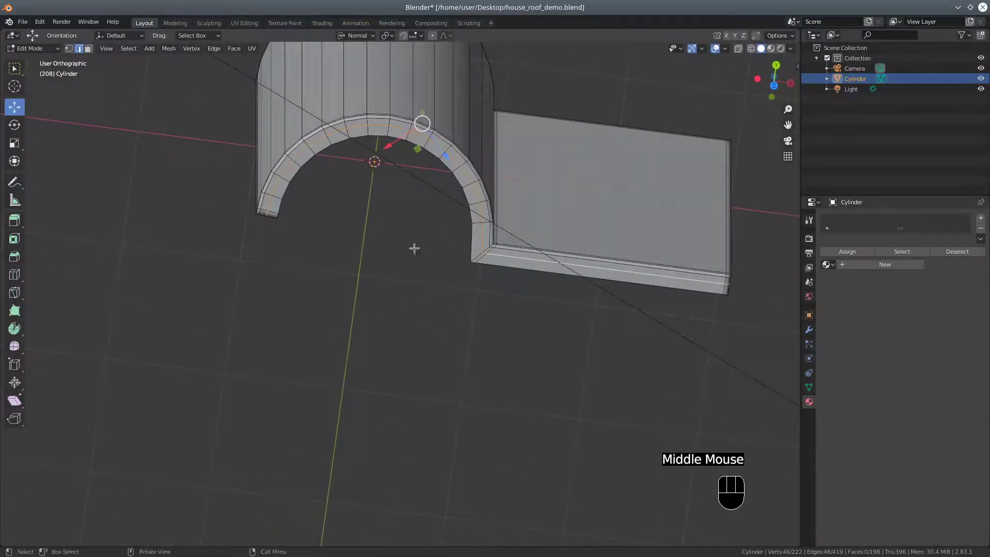
Edge Slide the selected rim loop close to the tile's inner surface with factor -0.745
left_click(214, 49)
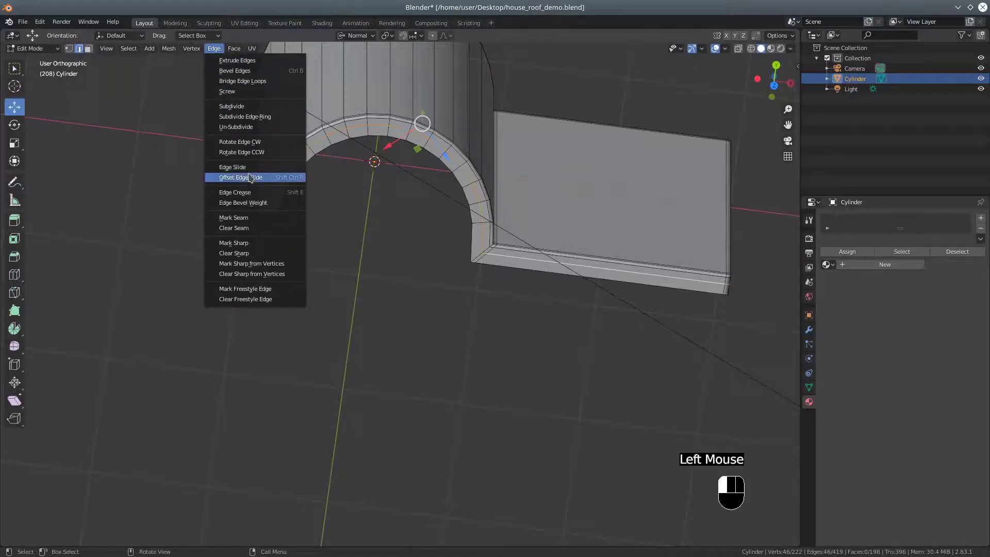
left_click(232, 167)
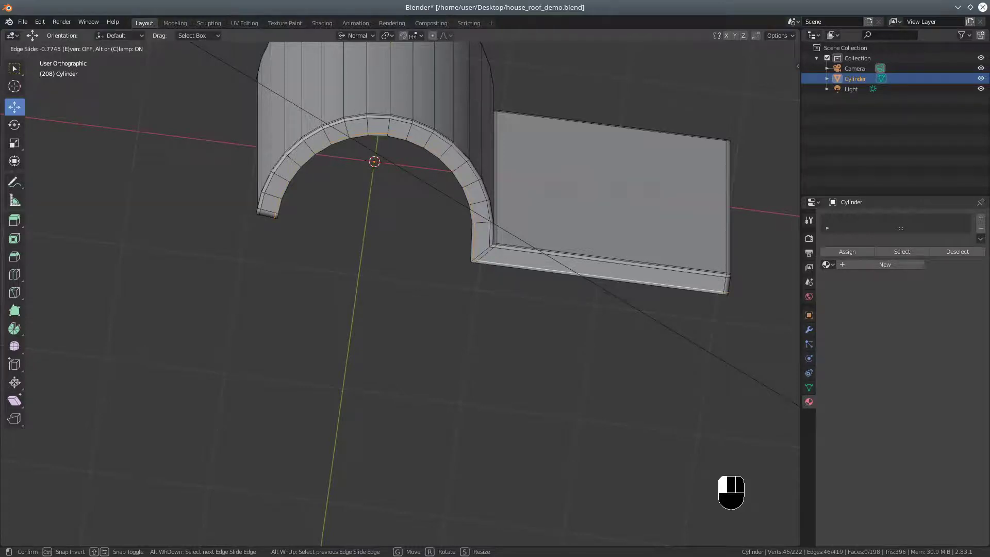
left_click(244, 165)
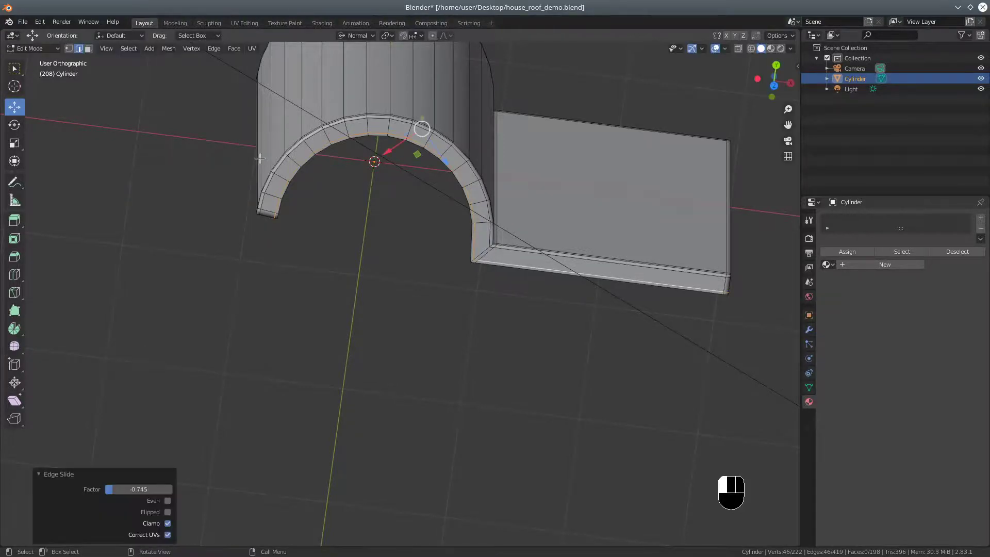
Select the lengthwise edge loop beside the curved part's free edge and Edge Slide it closer to that edge, factor -0.558
middle_click_drag(106, 166, 171, 189)
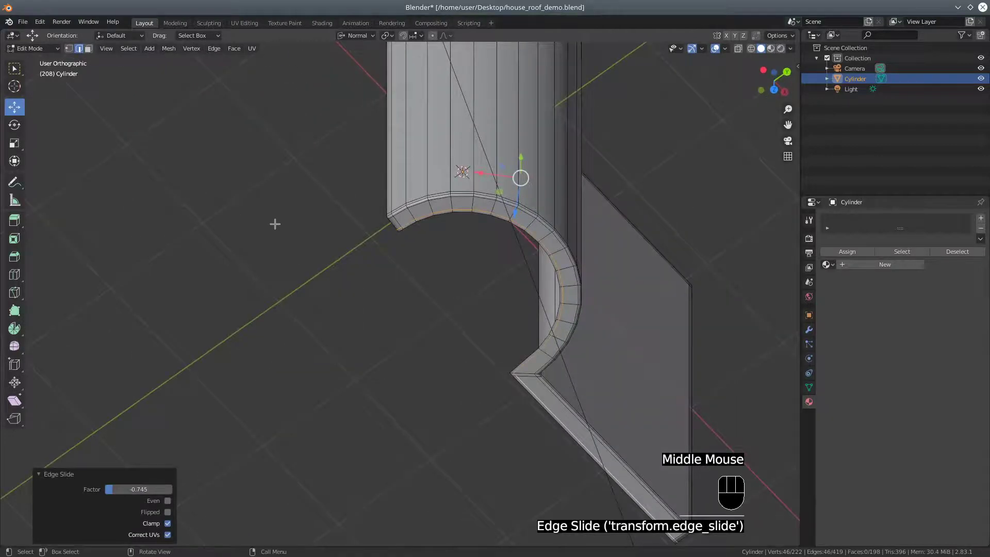
scroll(292, 214, "up", 2)
right_click(398, 190)
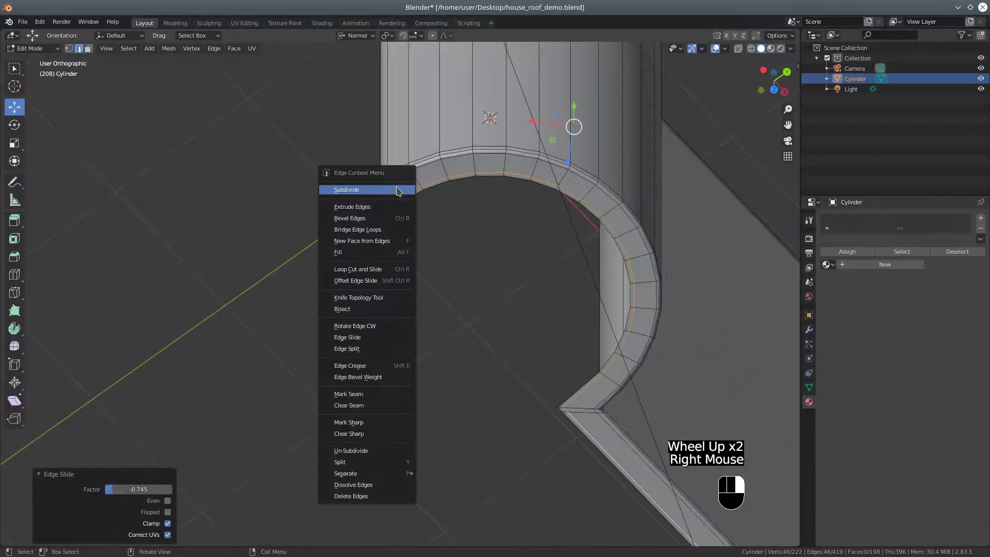
right_click(389, 132)
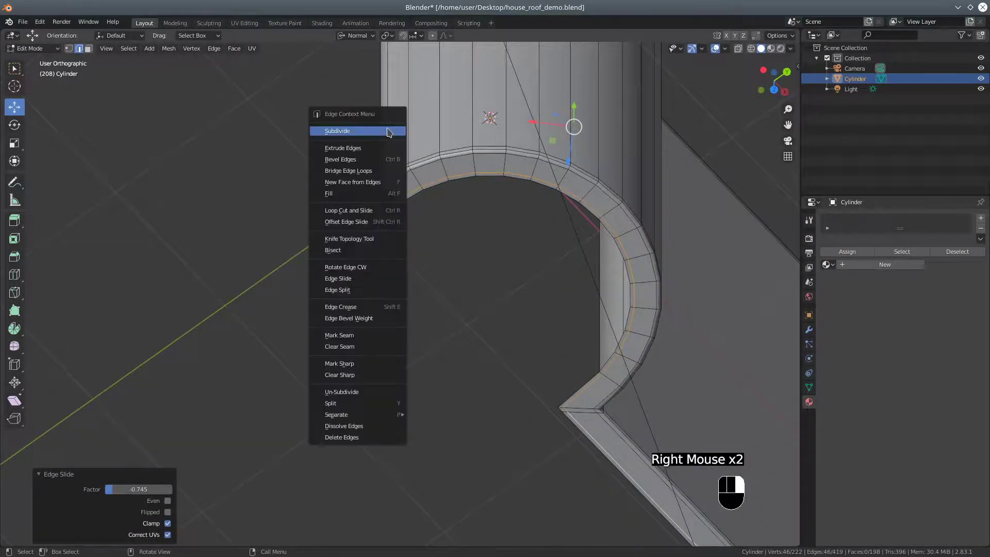
left_click(388, 84)
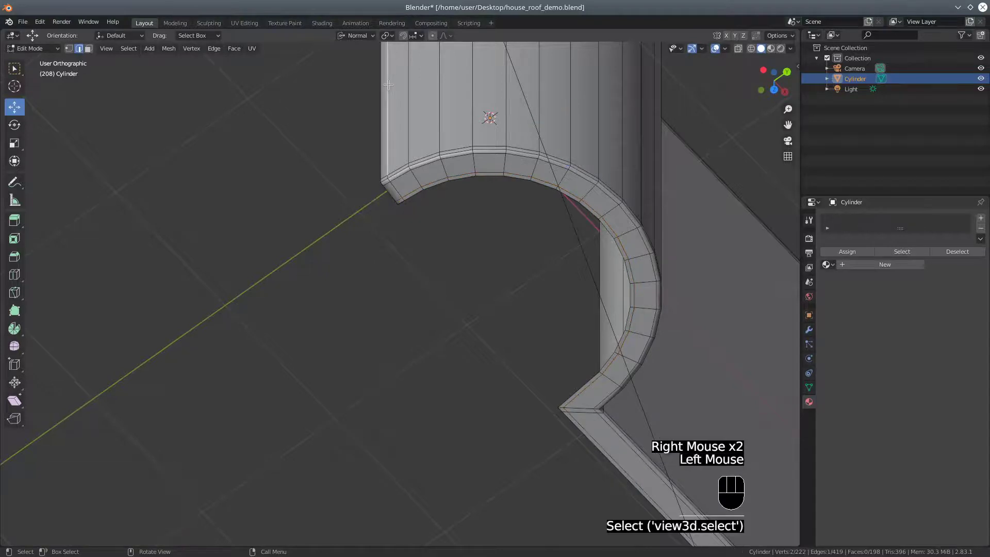
left_click(388, 85, "alt+shift")
left_click(388, 85, "alt+shift")
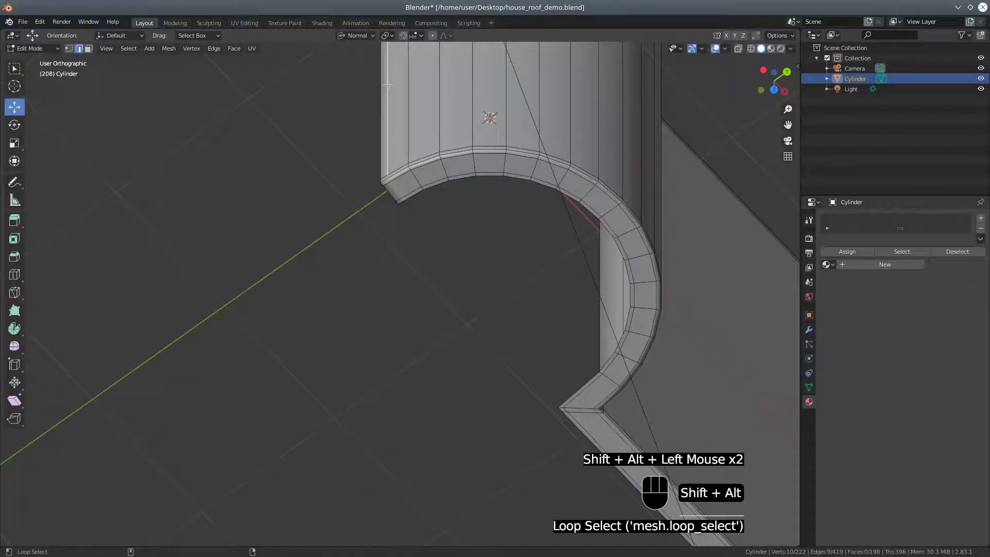
scroll(213, 51, "up", 1)
left_click(214, 49)
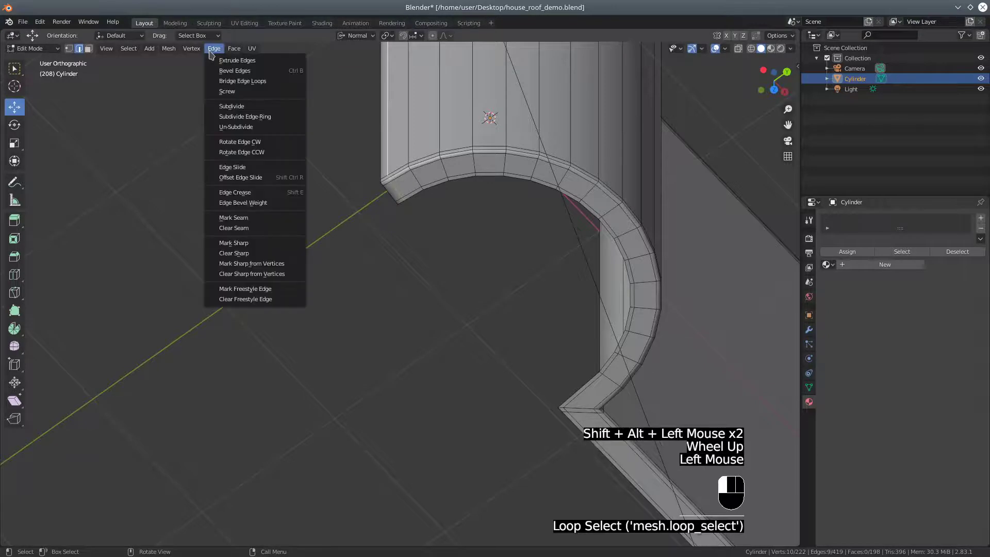
left_click(238, 168)
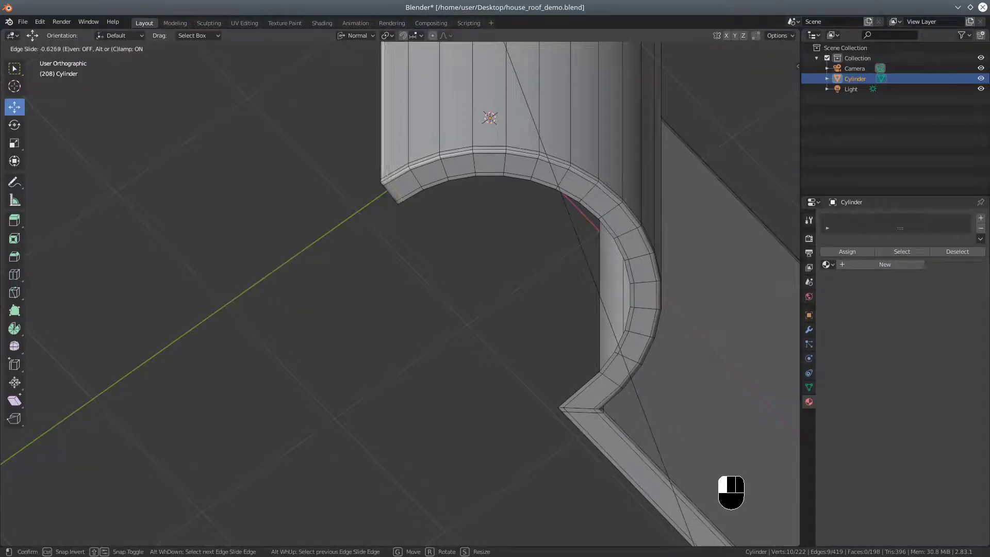
left_click(225, 168)
Return to Object Mode and inspect the shading of the whole tile
scroll(371, 223, "down", 3)
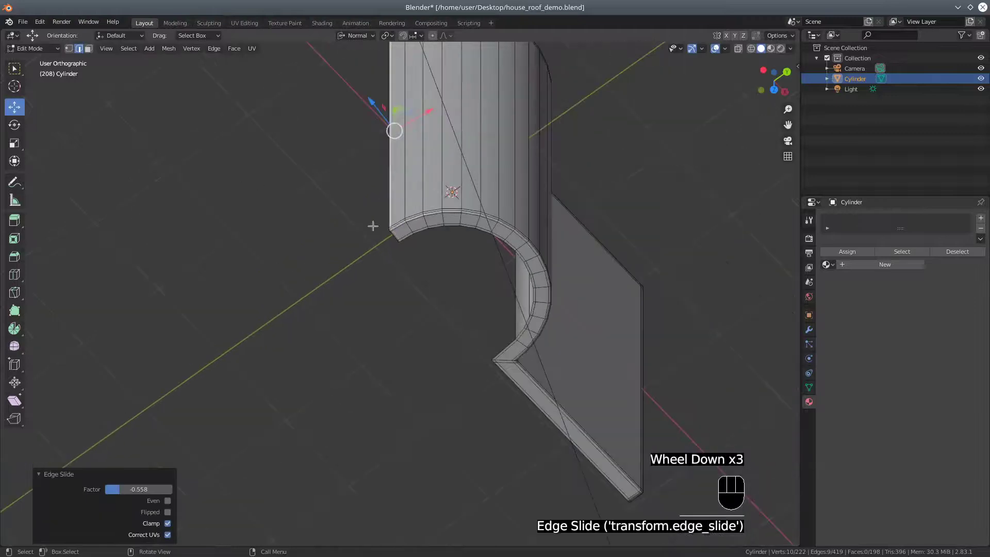
middle_click_drag(371, 224, 397, 280)
scroll(362, 301, "down", 4)
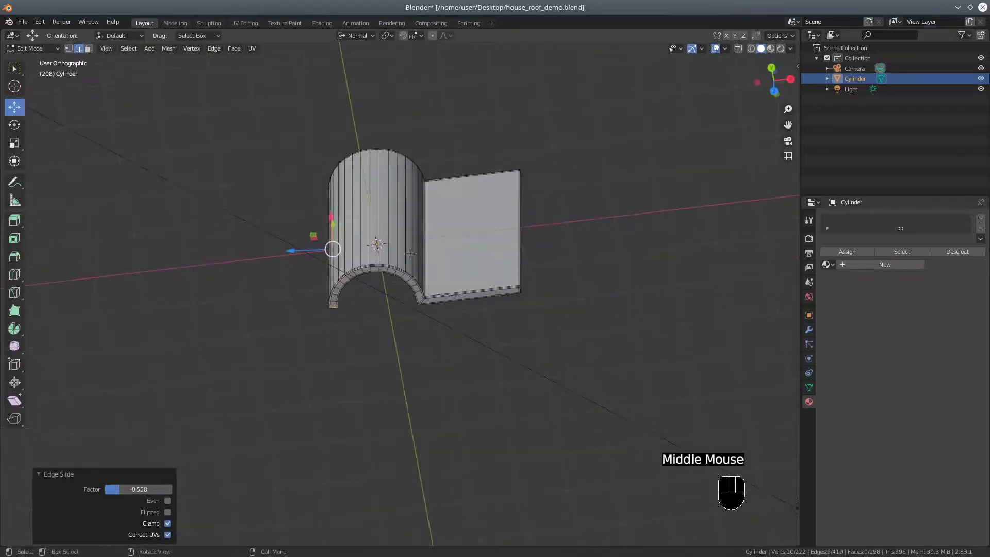
left_click(30, 53)
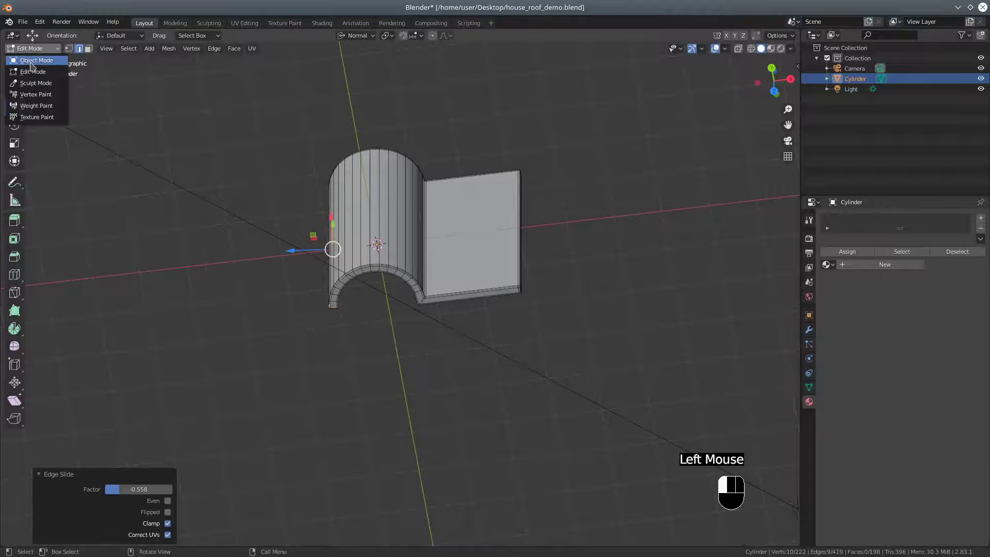
left_click(32, 62)
middle_click_drag(130, 195, 145, 230)
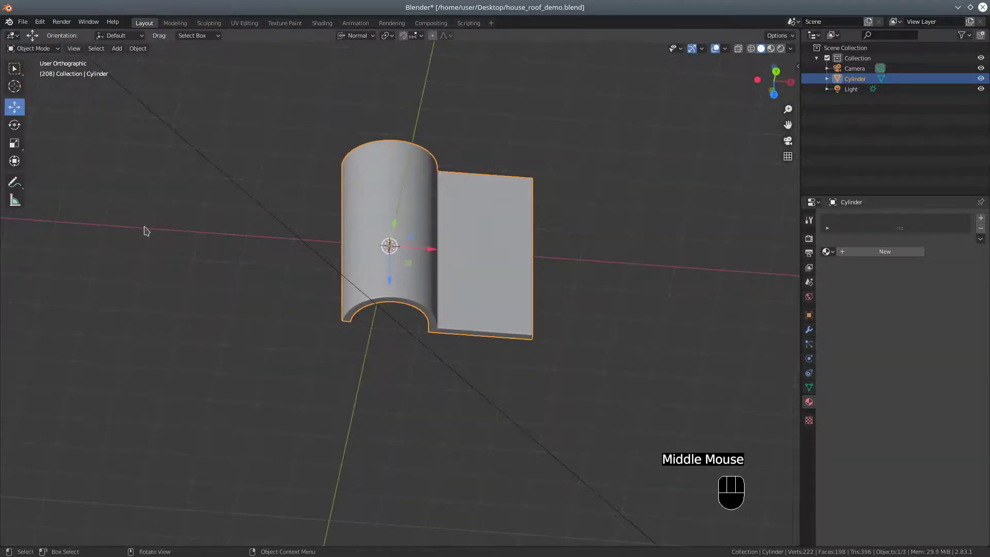
scroll(146, 230, "up", 2)
scroll(147, 231, "down", 3)
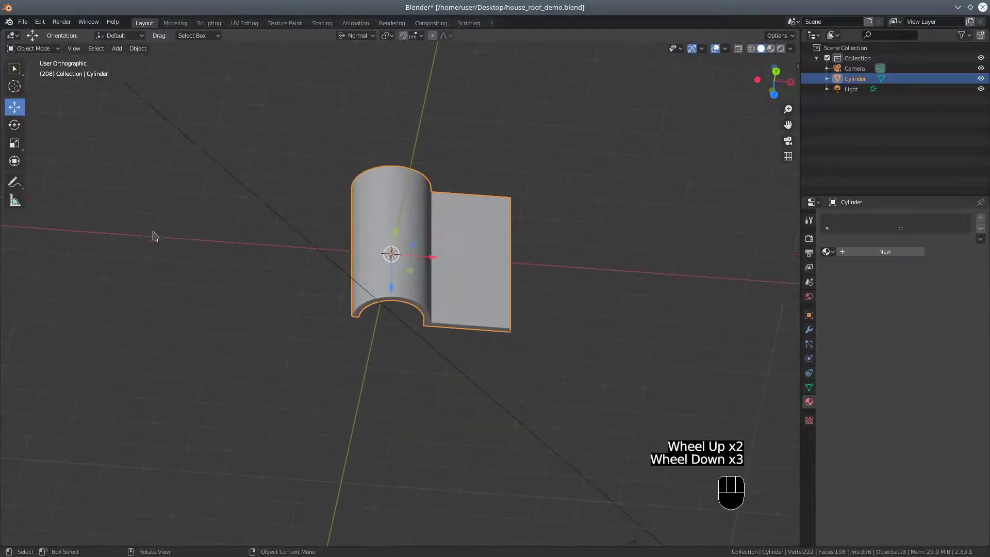
Rotate the upright tile -90° about its X axis so it lies flat
middle_click_drag(153, 232, 541, 177)
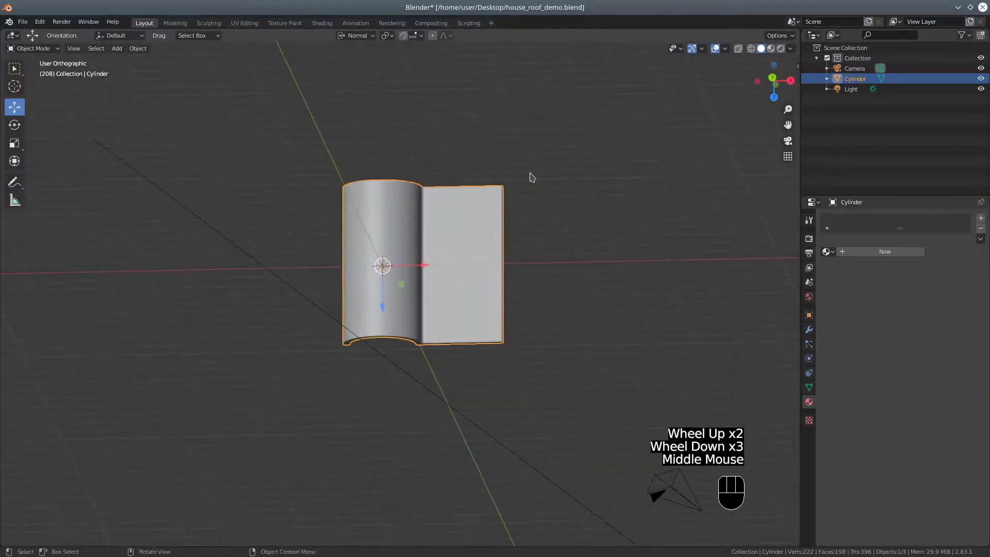
middle_click_drag(588, 270, 702, 294)
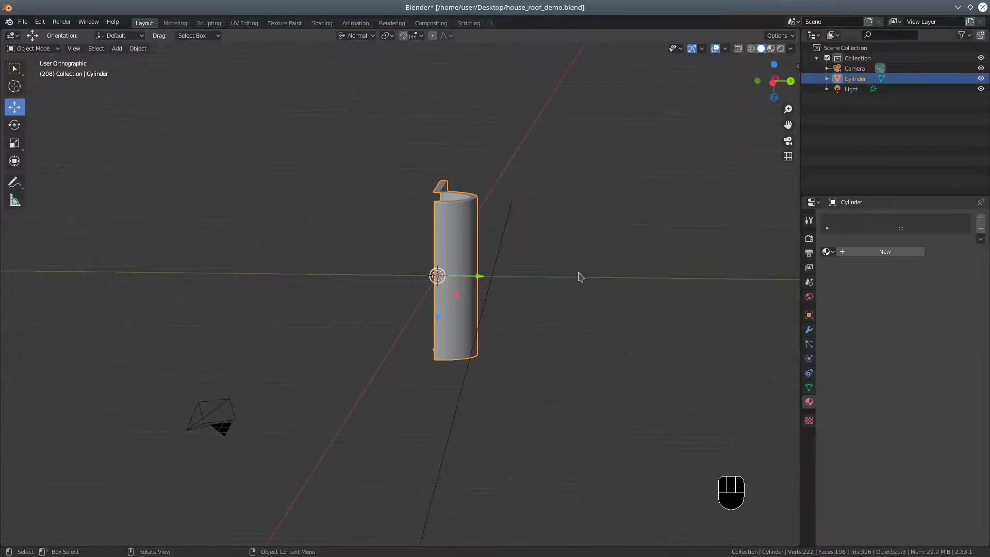
key("r")
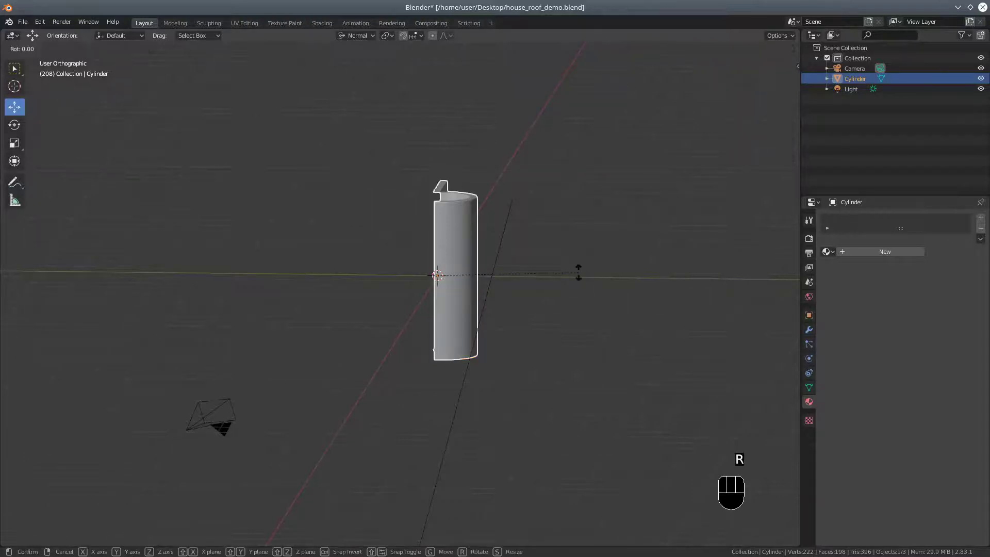
key("x")
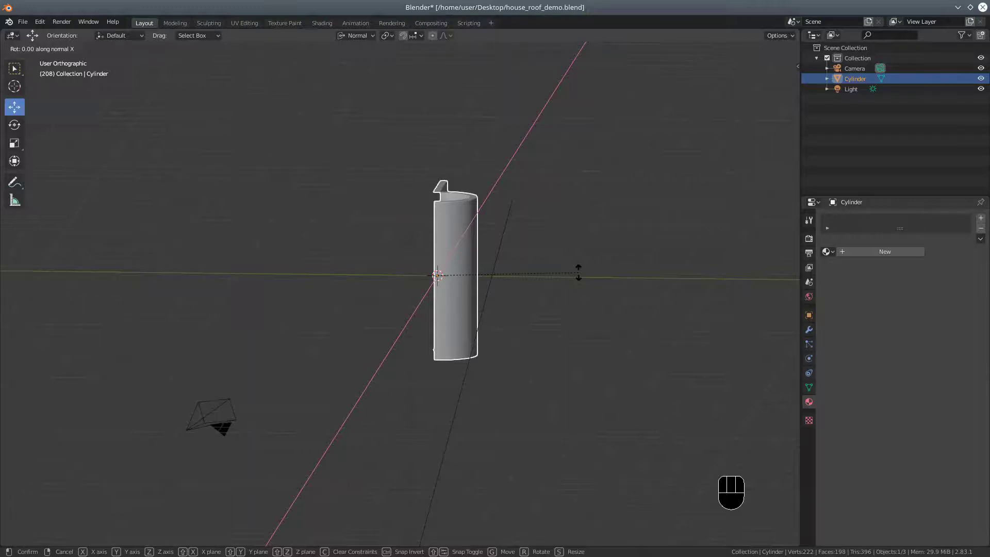
type("-90")
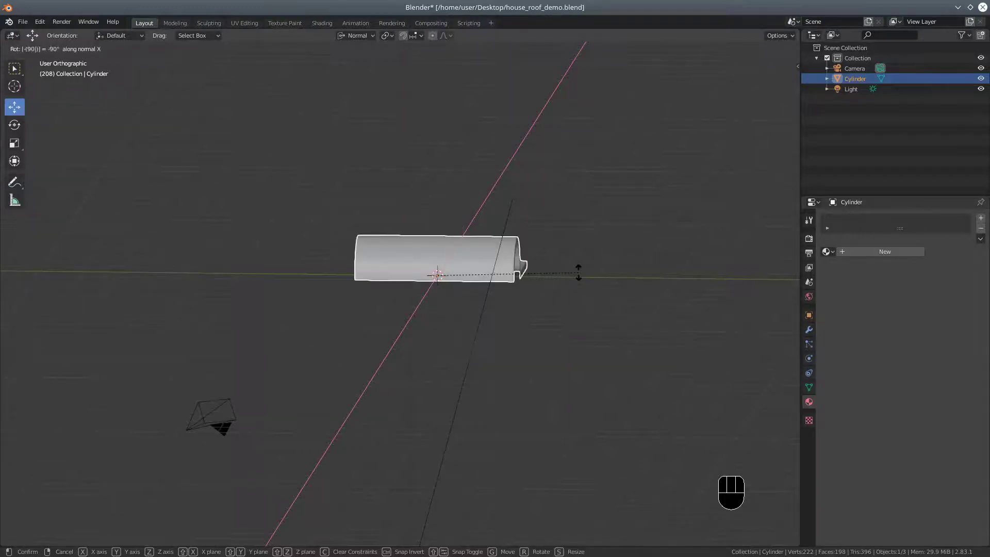
left_click(578, 273)
Apply all transforms to the rotated tile and check its location, rotation and scale values
middle_click_drag(661, 248, 606, 245)
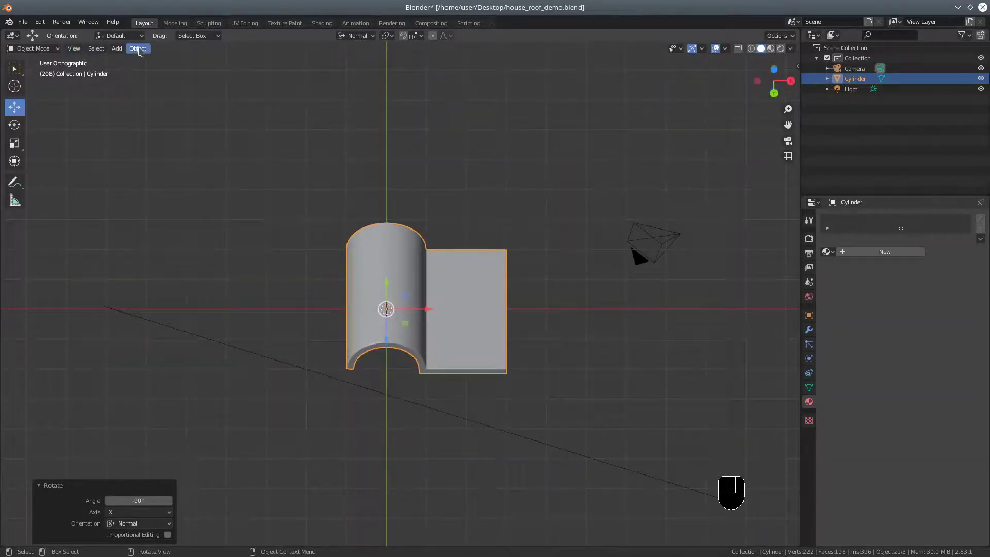
left_click(138, 49)
mouse_move(147, 60)
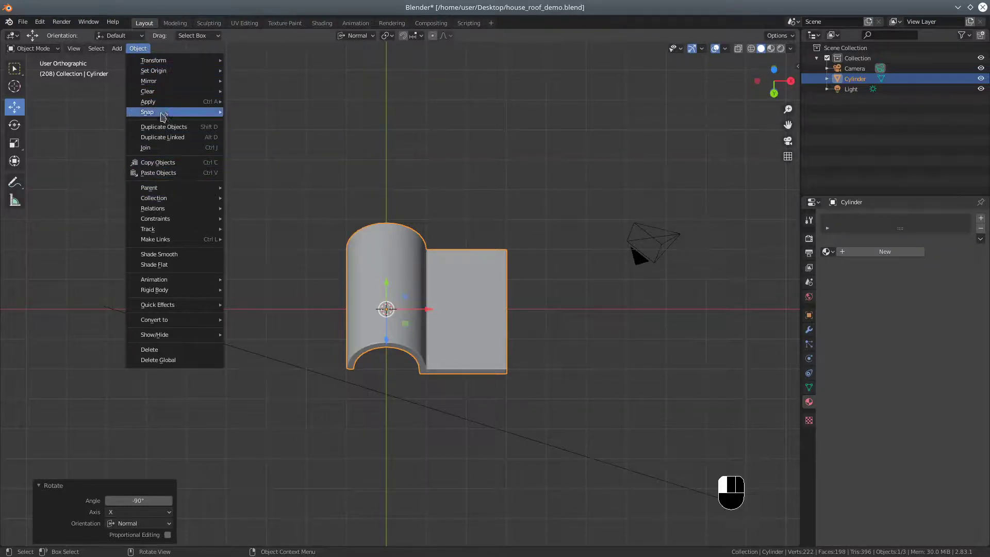
mouse_move(163, 105)
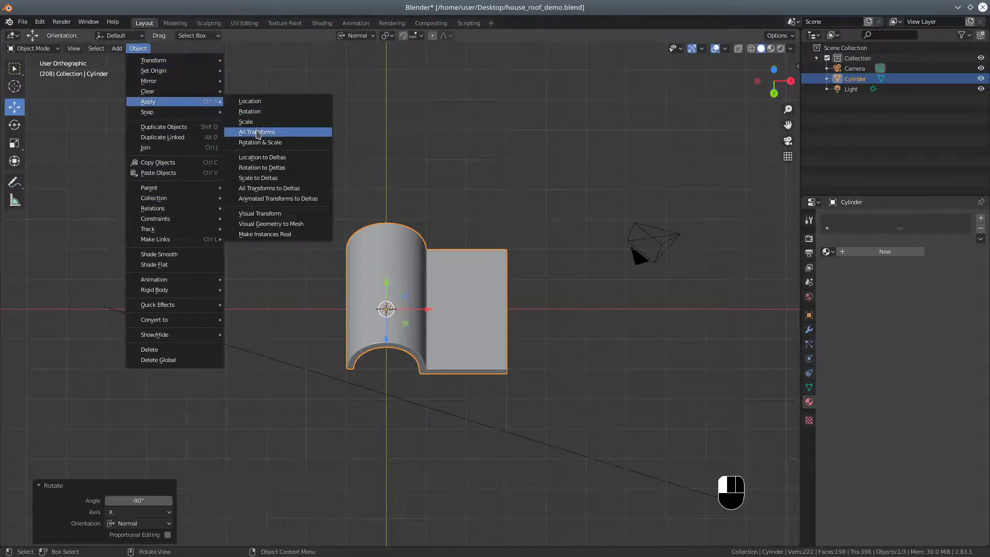
left_click(258, 132)
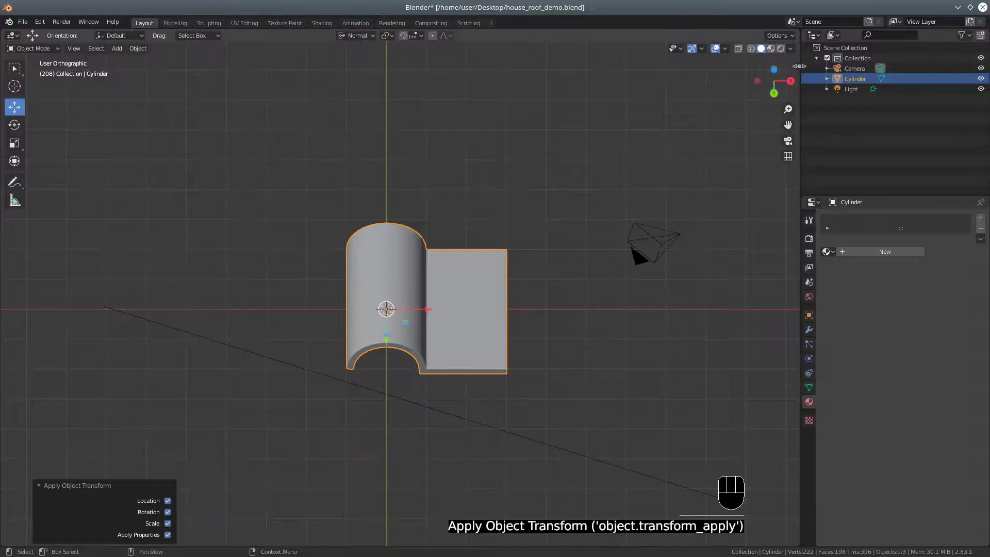
left_click(797, 66)
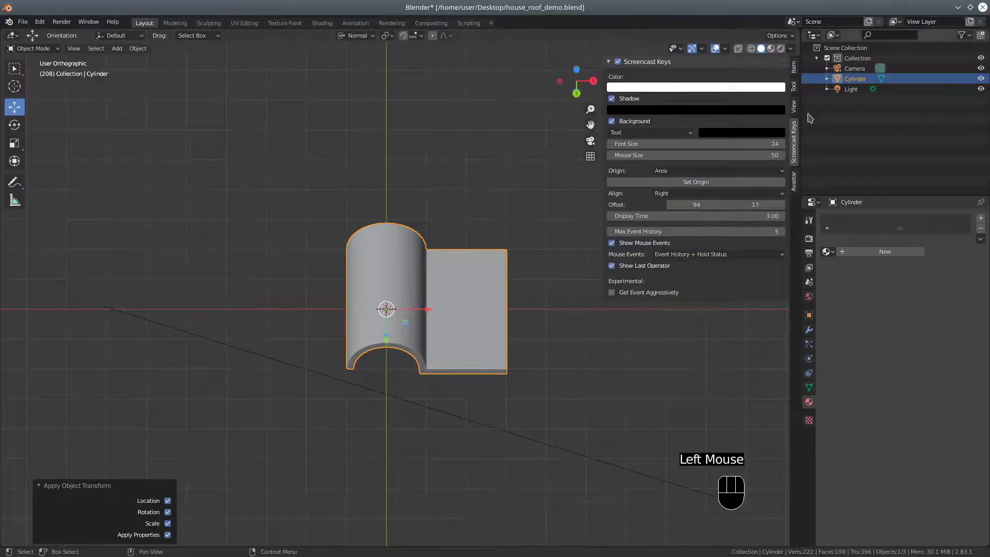
left_click(796, 74)
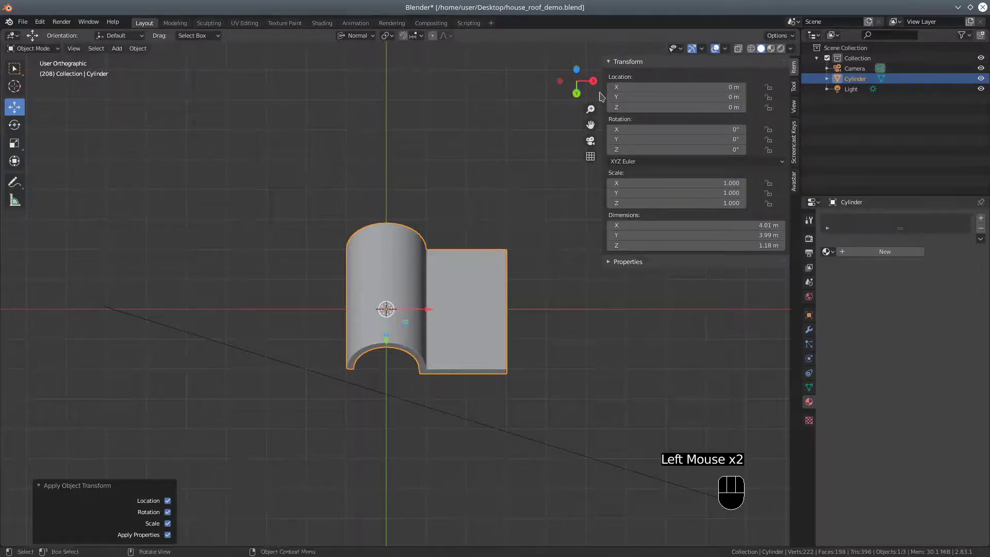
left_click_drag(604, 92, 773, 93)
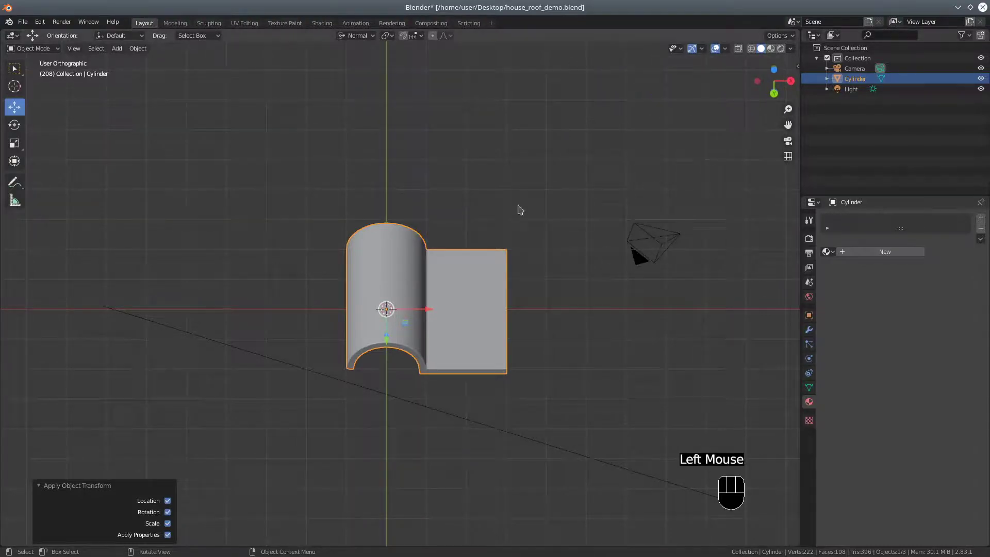
Add an Array modifier to the flat roof tile
scroll(441, 195, "down", 3)
mouse_move(417, 193)
middle_mouse_down()
mouse_move(435, 217)
mouse_move(422, 230)
mouse_move(478, 243)
mouse_move(402, 113)
mouse_move(413, 237)
mouse_move(413, 203)
middle_mouse_up()
scroll(397, 236, "up", 2)
scroll(394, 235, "down", 2)
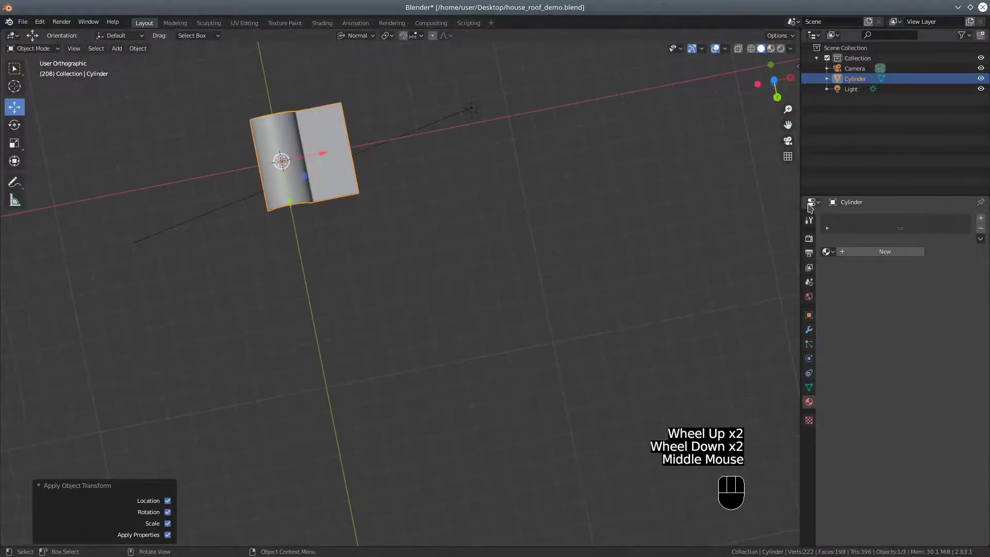
scroll(589, 194, "down", 3)
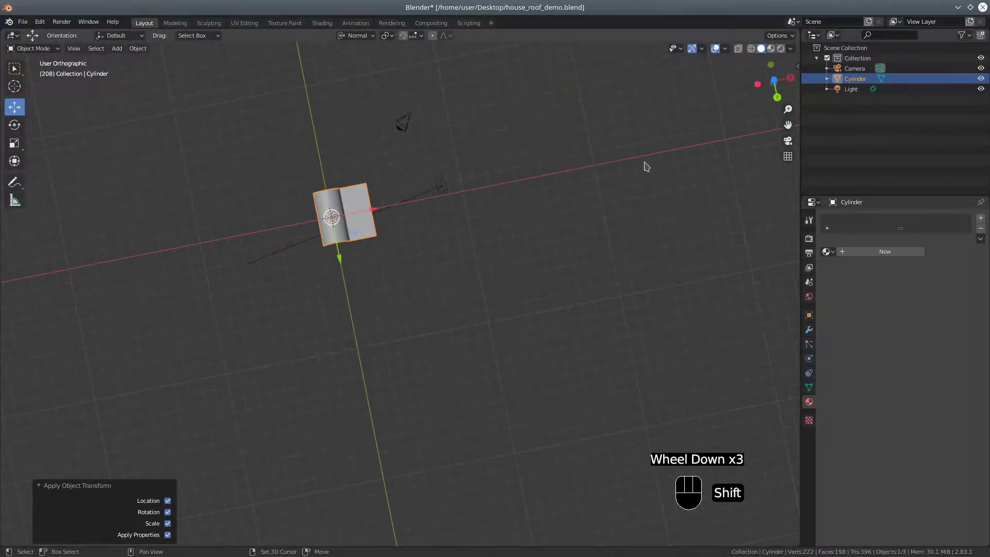
middle_click_drag(645, 163, 449, 260, "shift")
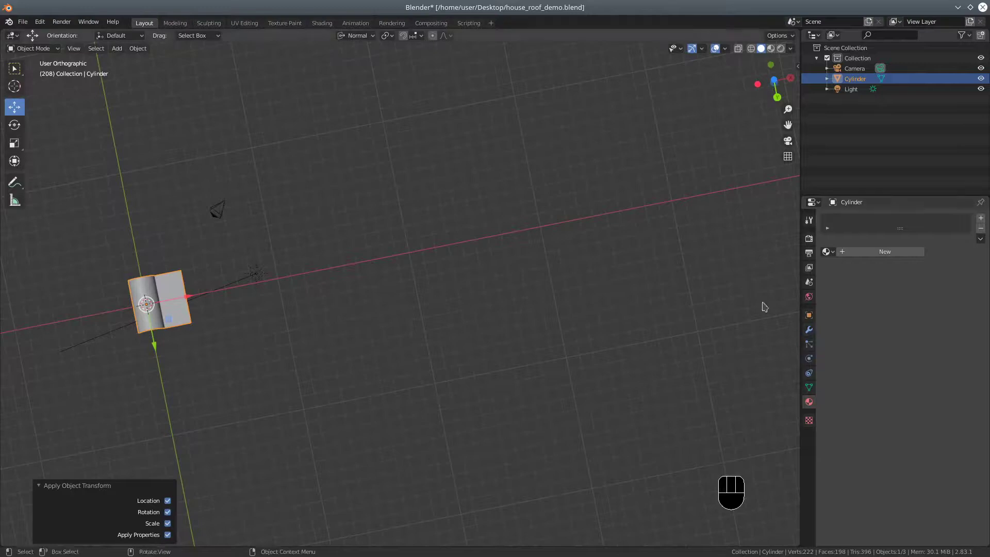
left_click(808, 329)
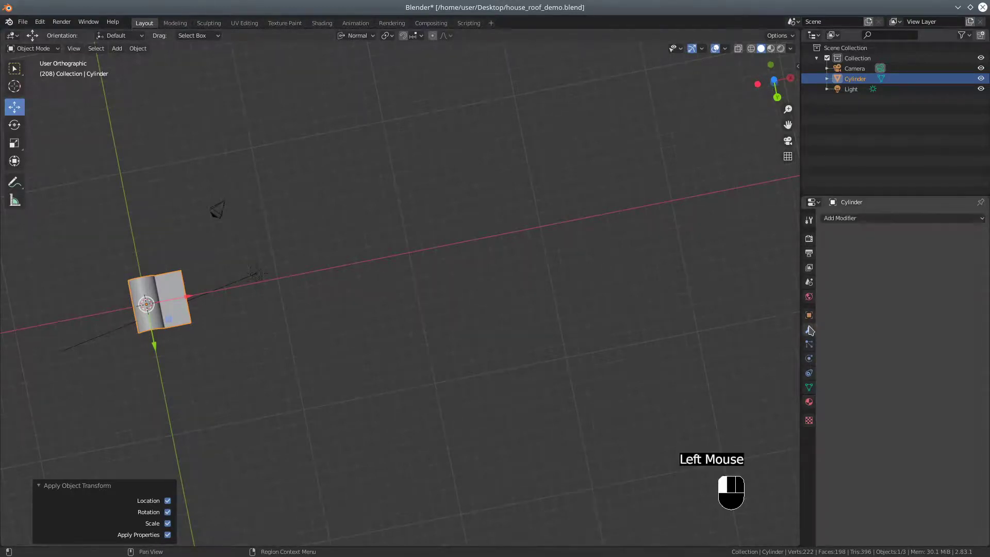
left_click(860, 222)
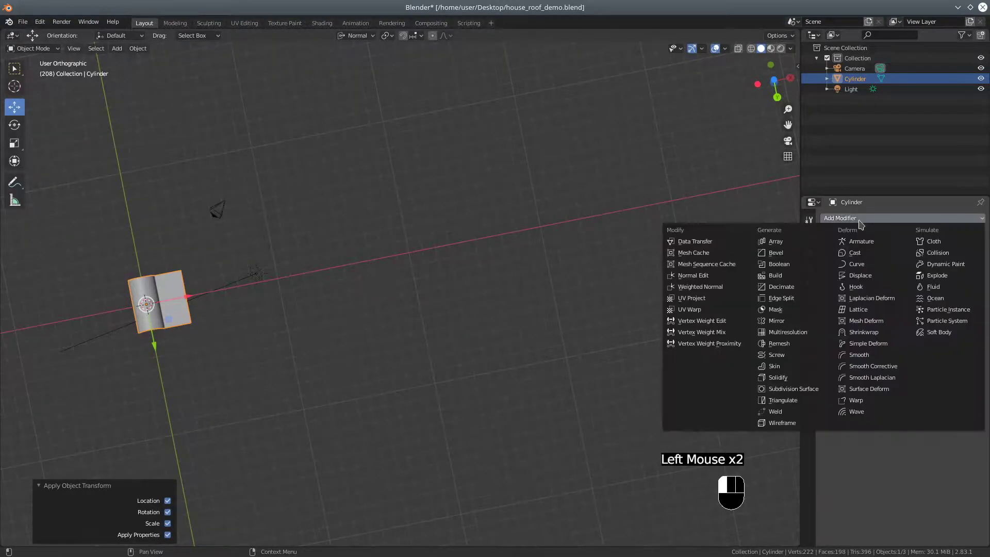
left_click(796, 241)
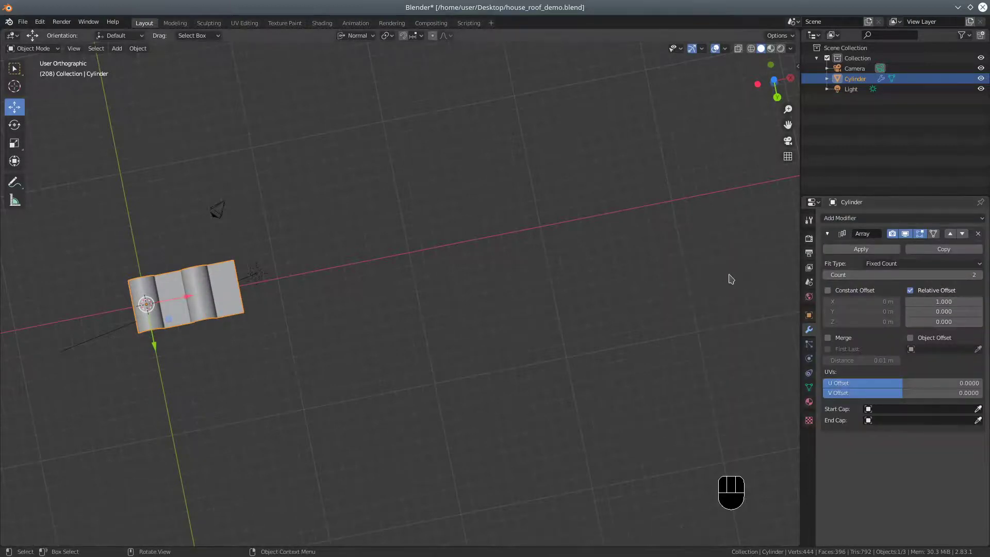
Set the Array modifier's count to 10 to form a row of tiles, and save the file
middle_click_drag(278, 332, 292, 265)
scroll(280, 301, "up", 4)
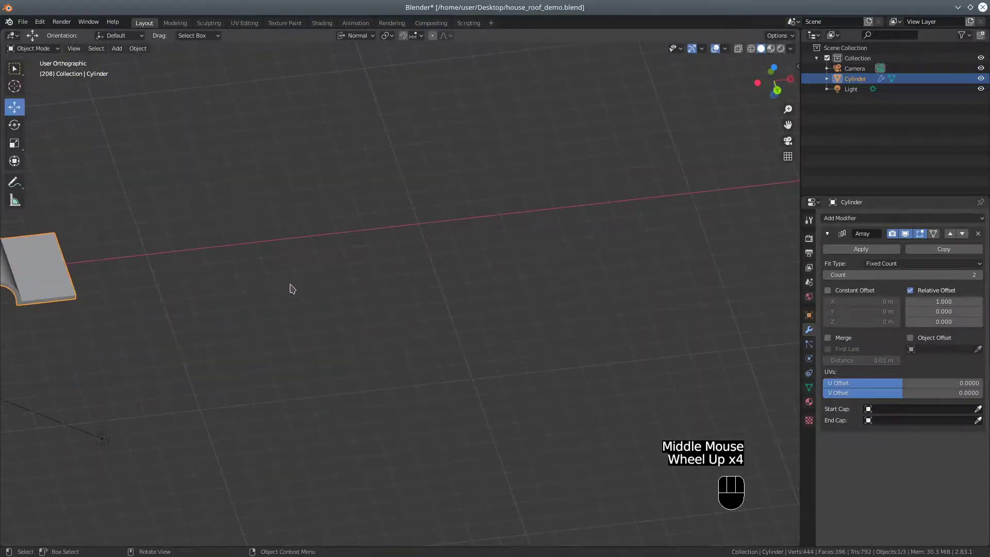
middle_click_drag(227, 252, 559, 286, "shift")
scroll(555, 291, "down", 3)
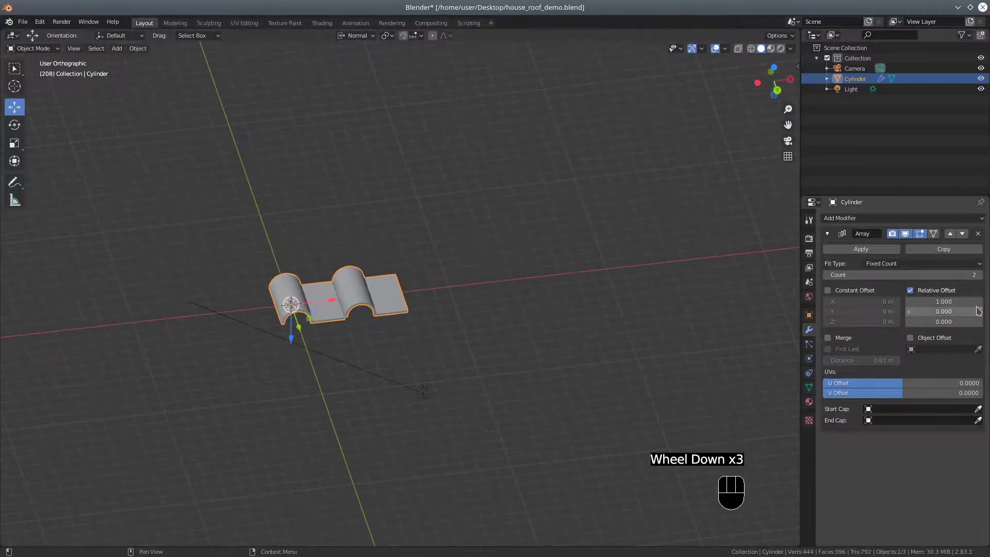
left_click(979, 275)
left_click(979, 275)
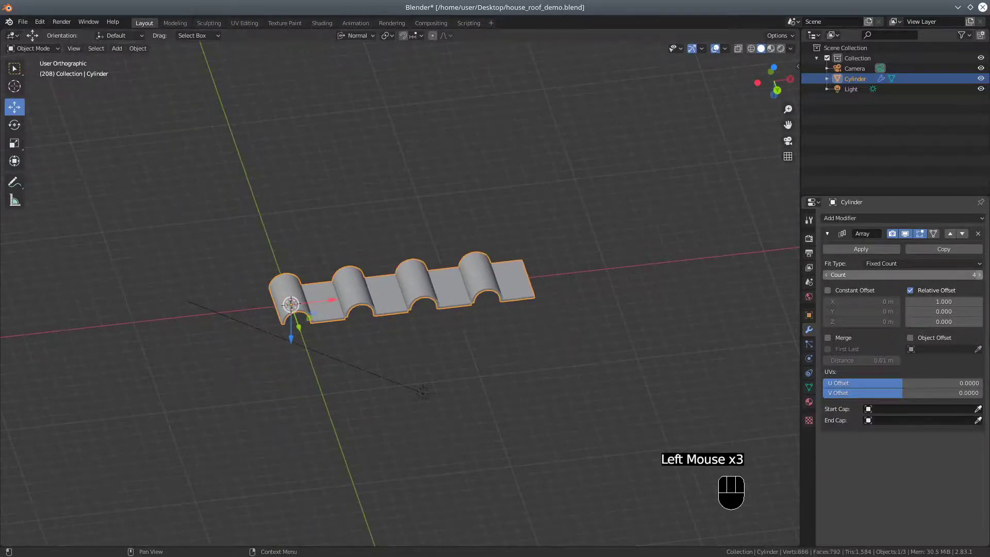
left_click(979, 275)
left_click(979, 275)
left_click(980, 275)
left_click(979, 275)
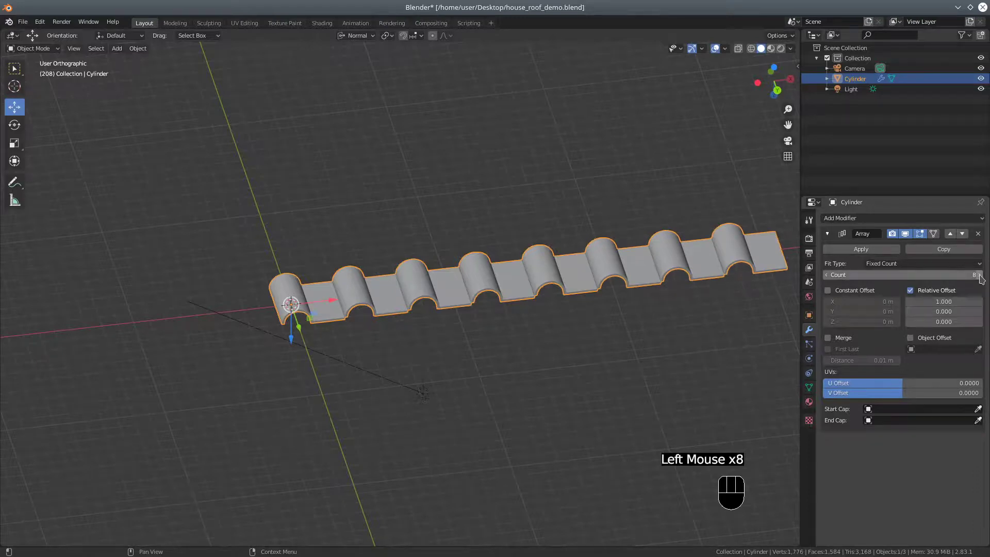
left_click(980, 275)
left_click(979, 276)
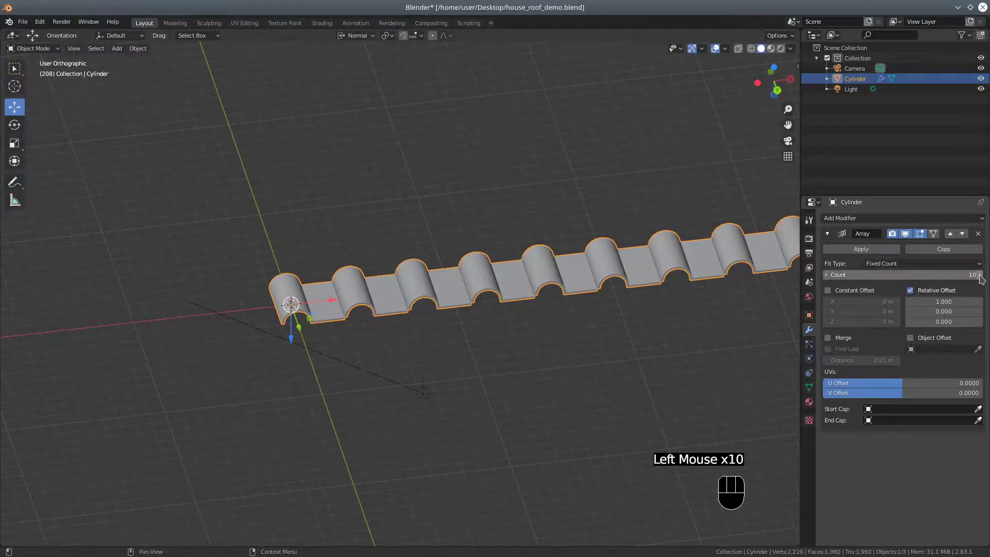
scroll(537, 310, "down", 3)
middle_click_drag(529, 338, 595, 356)
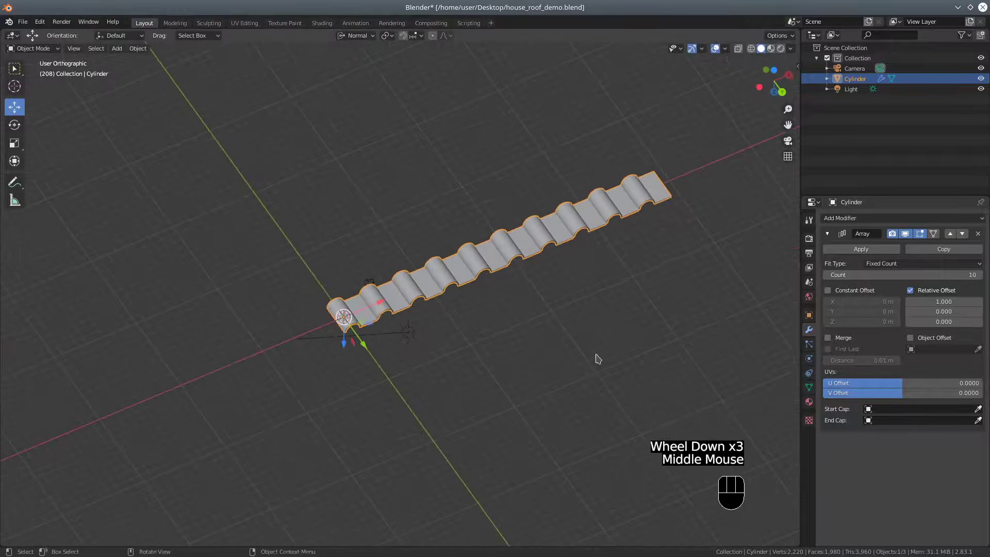
left_click(827, 235)
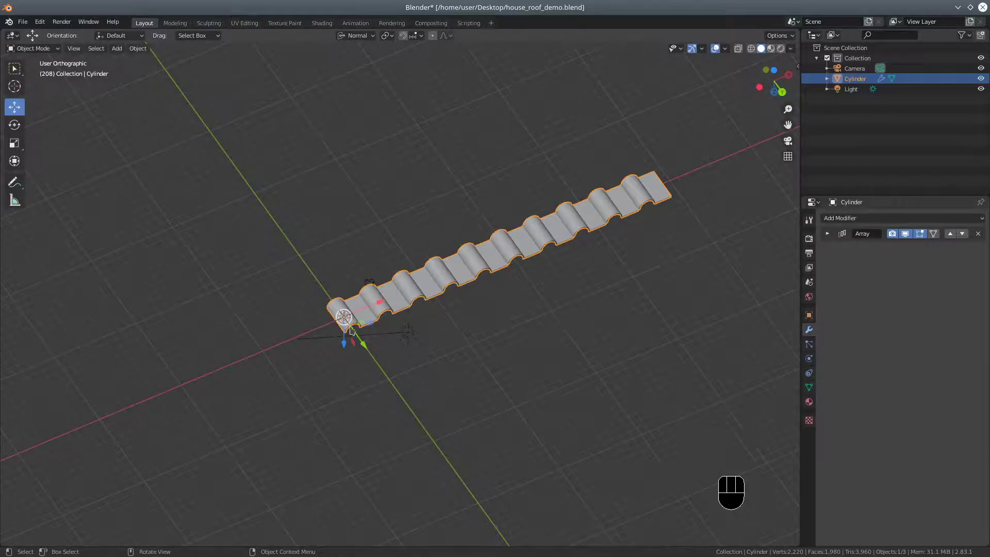
key("ctrl+s")
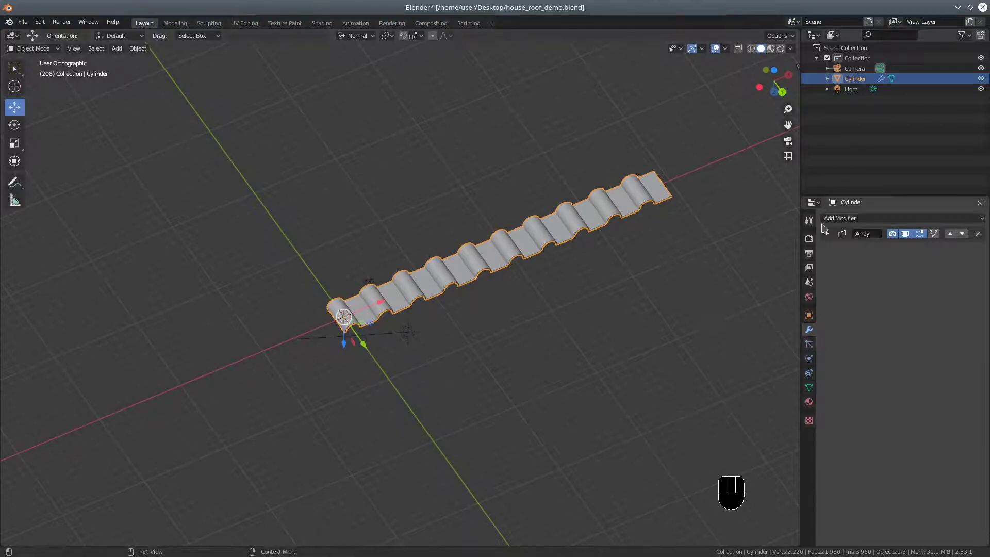
Add a second Array modifier to the tile row with a relative offset of 0 in X and 1 in Y
left_click(810, 332)
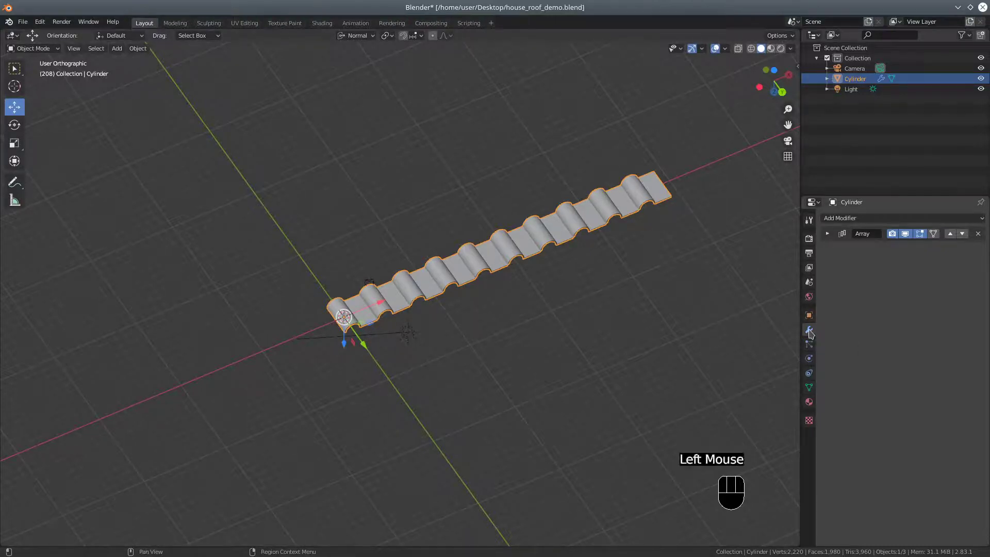
left_click(849, 218)
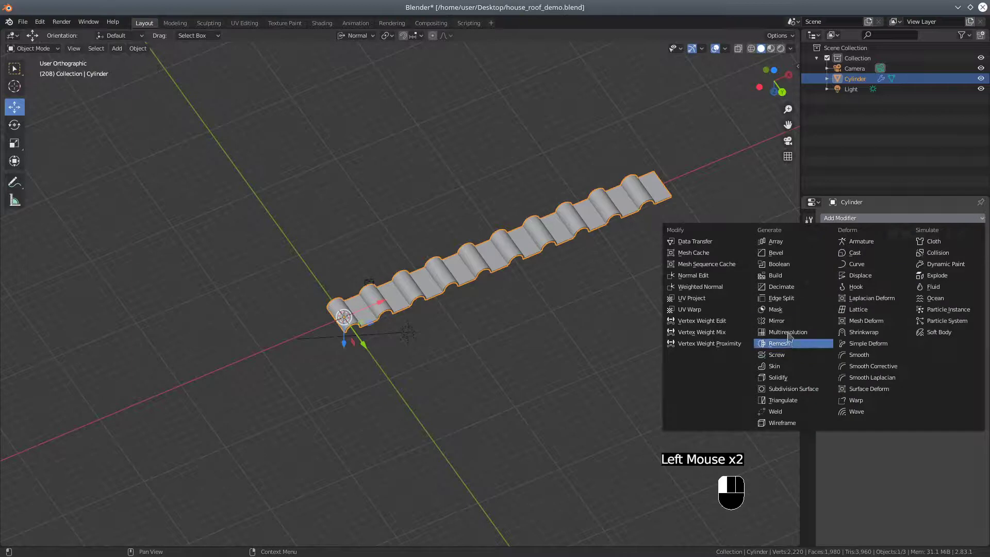
left_click(776, 242)
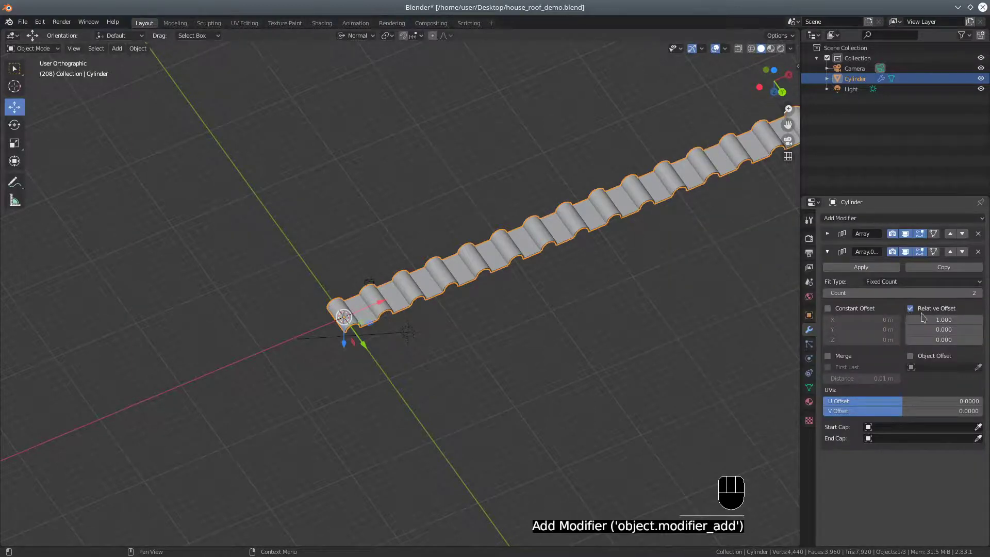
left_click(937, 320)
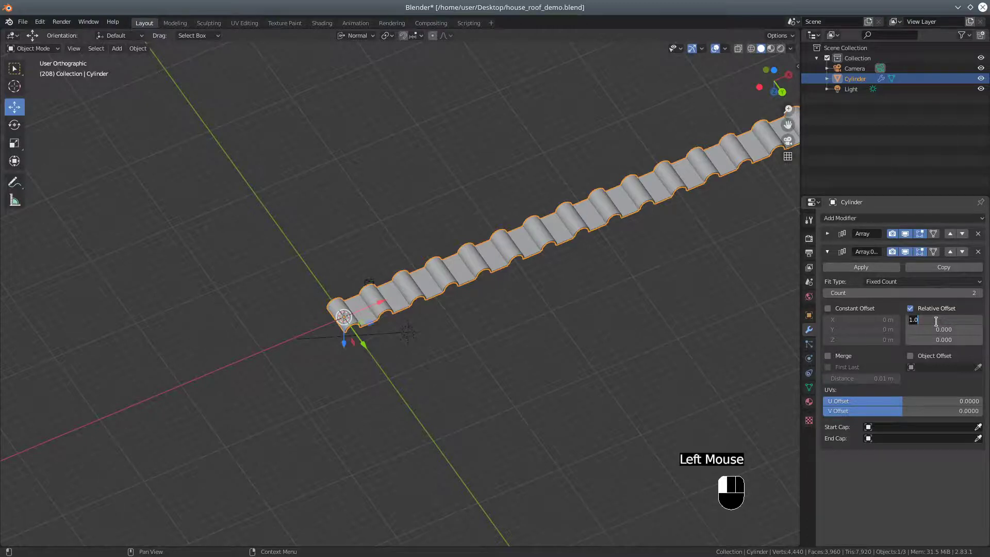
type("0")
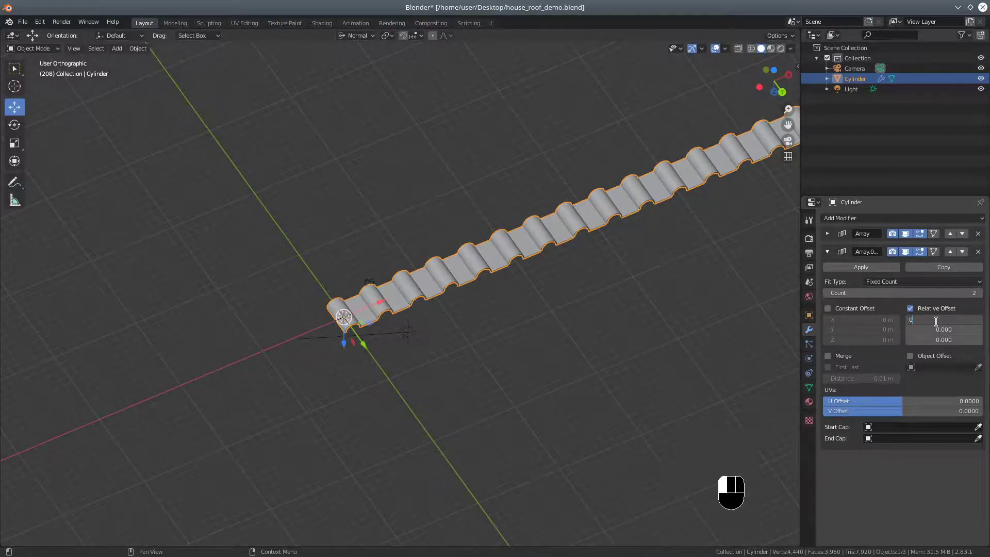
key("Return")
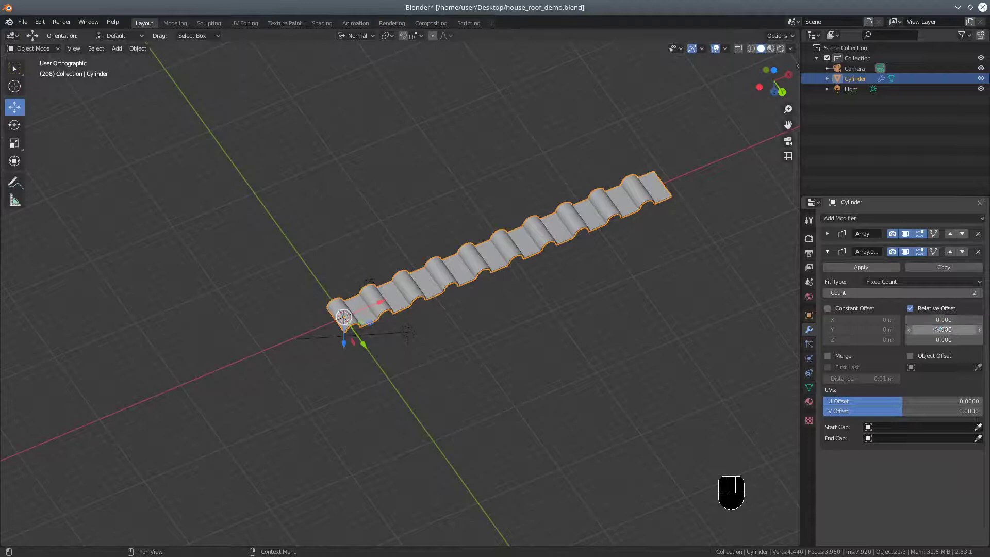
left_click(940, 329)
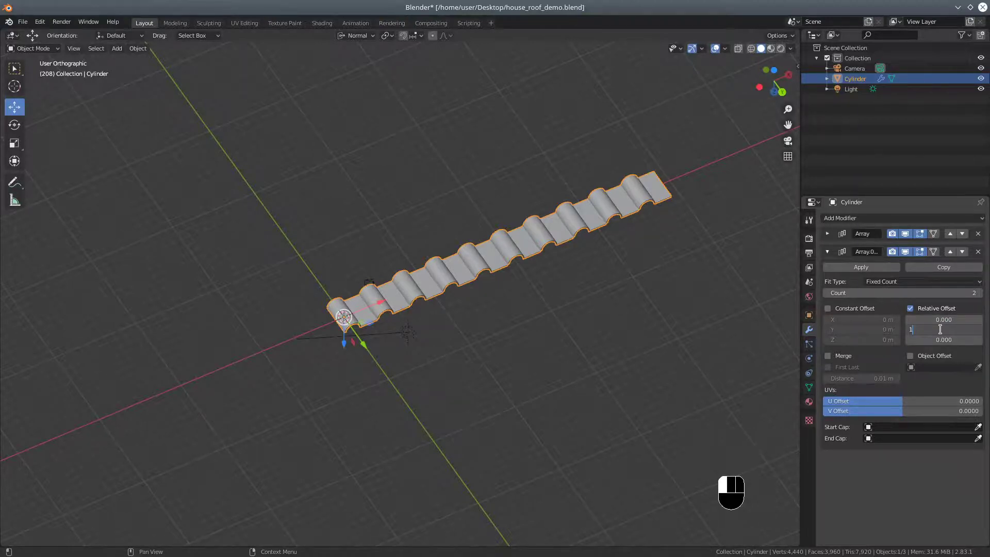
key("Return")
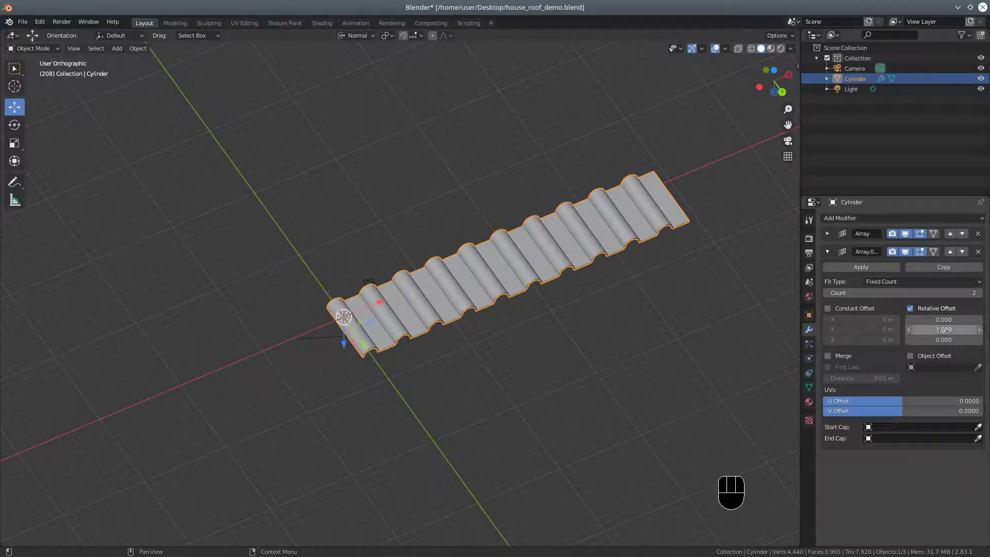
Set the second Array modifier's count to 10 and collapse its settings
left_click(980, 293)
left_click(980, 293)
left_click(980, 292)
left_click(980, 292)
left_click(980, 293)
left_click(980, 293)
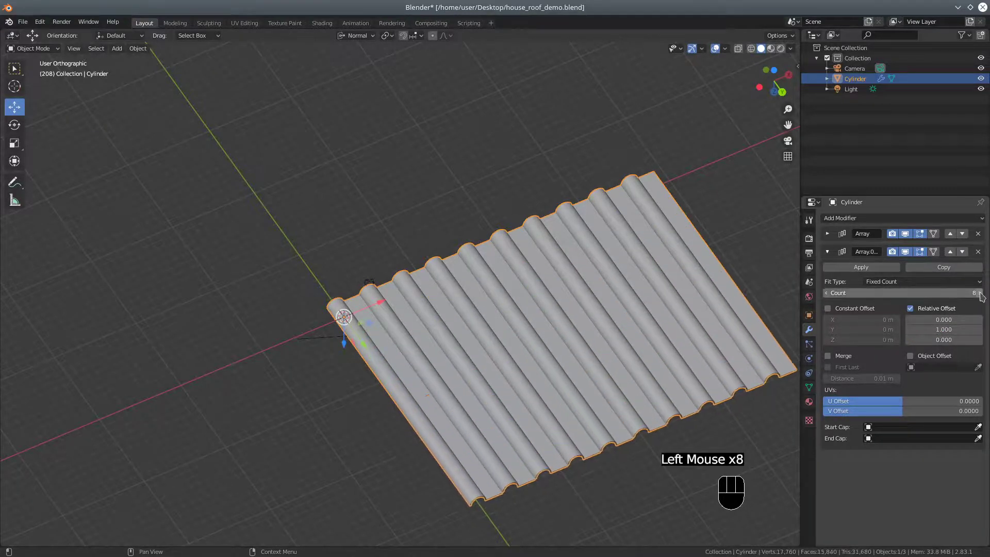
left_click(980, 293)
left_click(980, 293)
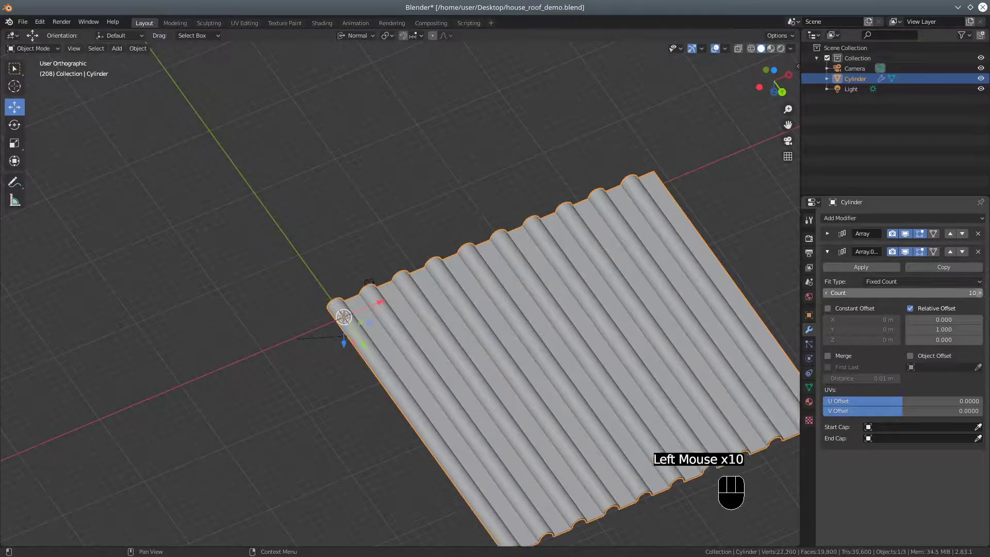
left_click(980, 292)
scroll(590, 307, "down", 3)
middle_click_drag(589, 308, 570, 353)
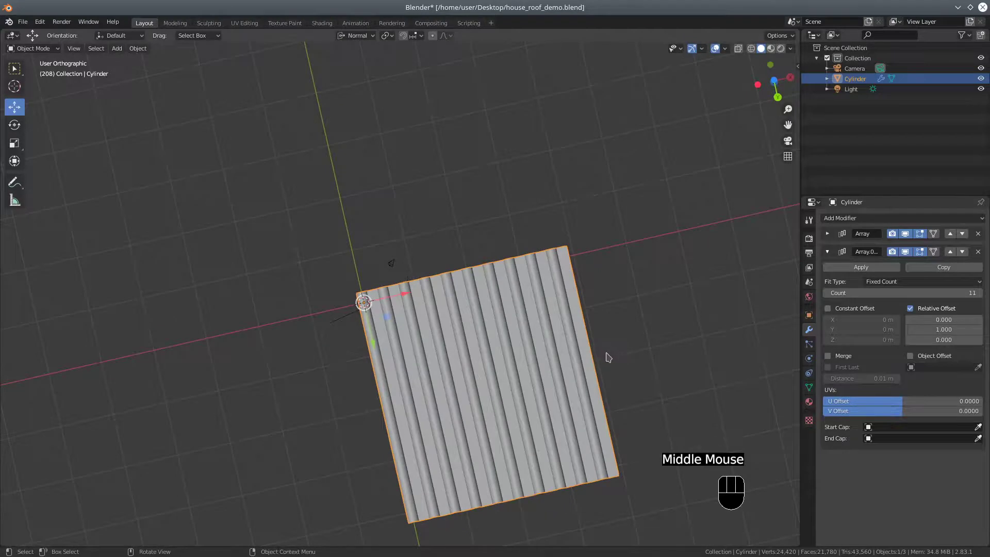
left_click(826, 293)
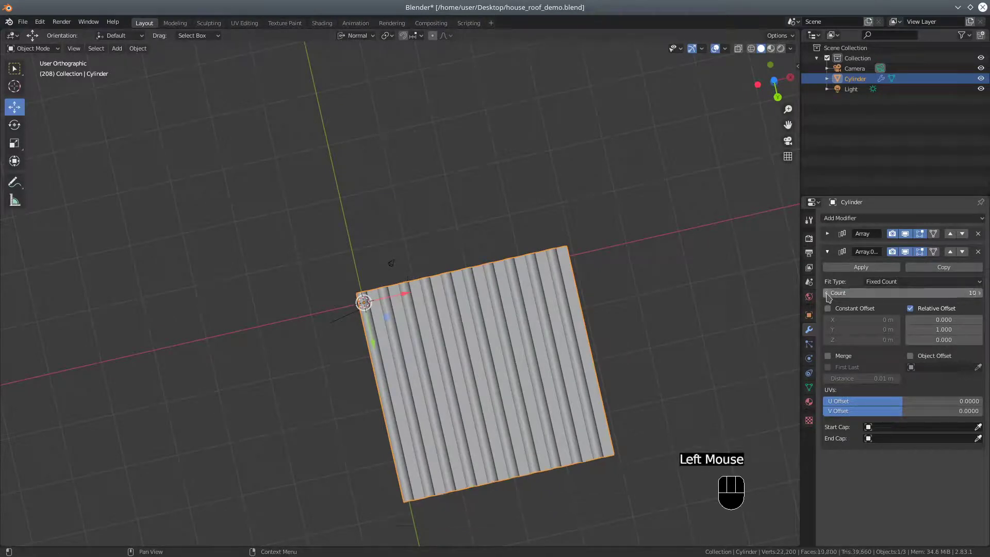
middle_click_drag(660, 339, 555, 351)
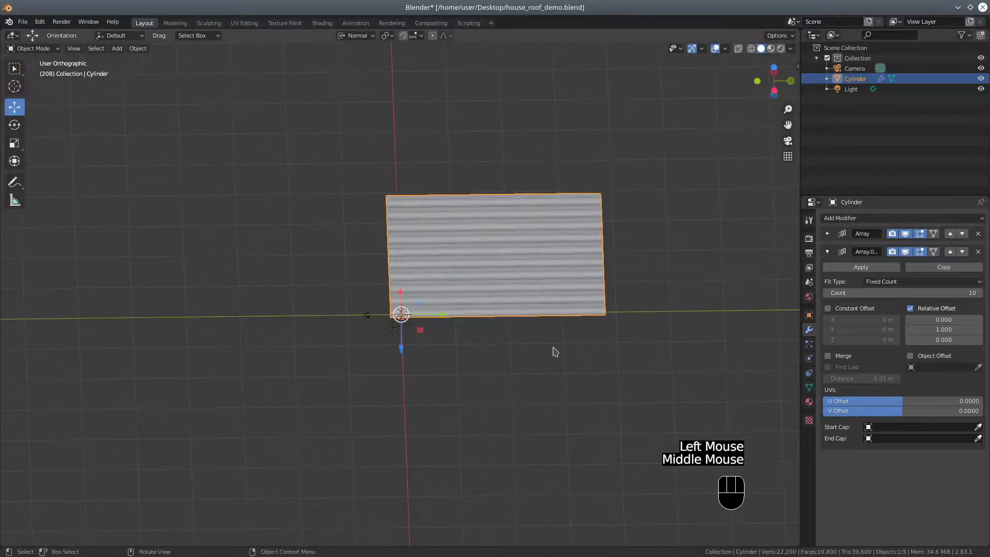
scroll(551, 356, "up", 3)
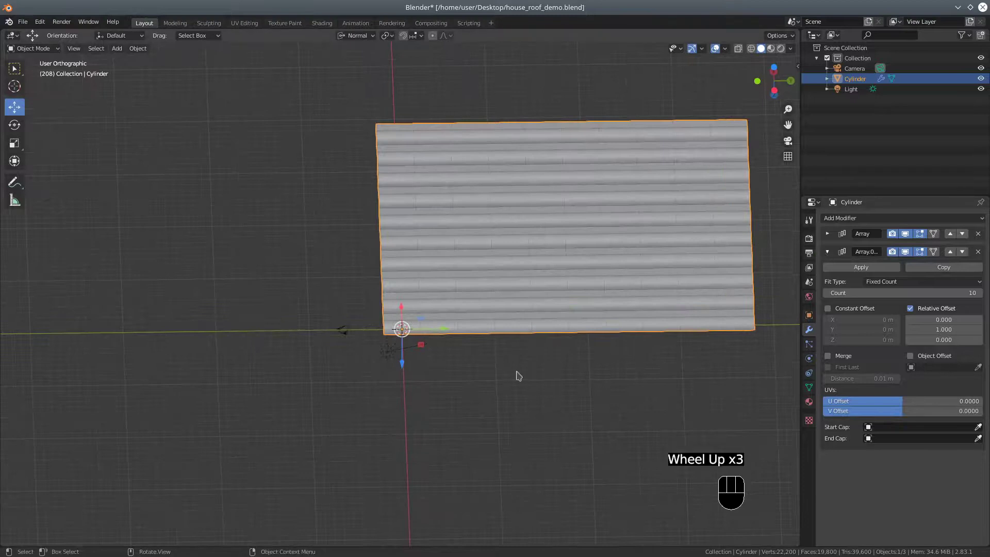
scroll(519, 376, "up", 2)
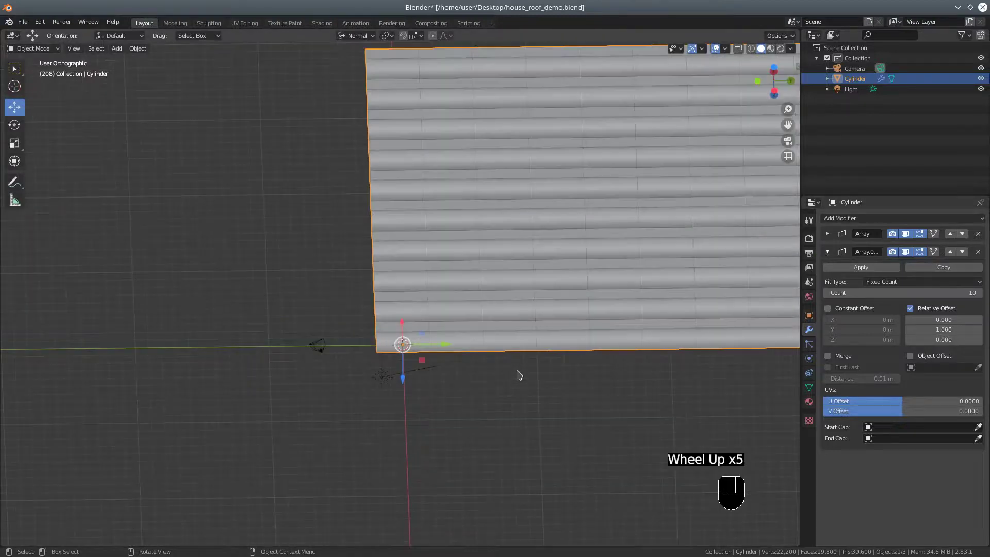
left_click(829, 251)
Enter Edit Mode on the roof tile and show it in the left orthographic view
left_click(34, 48)
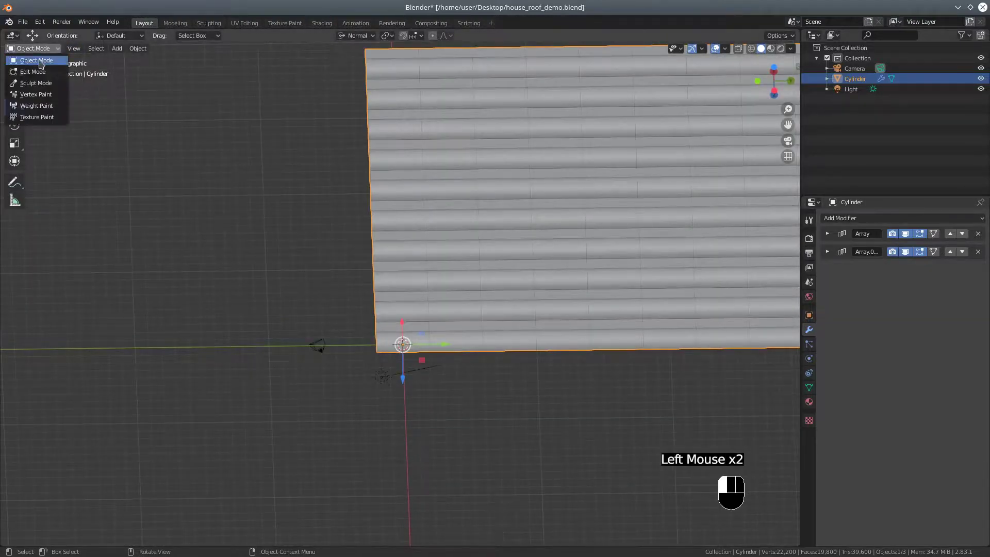
left_click(32, 72)
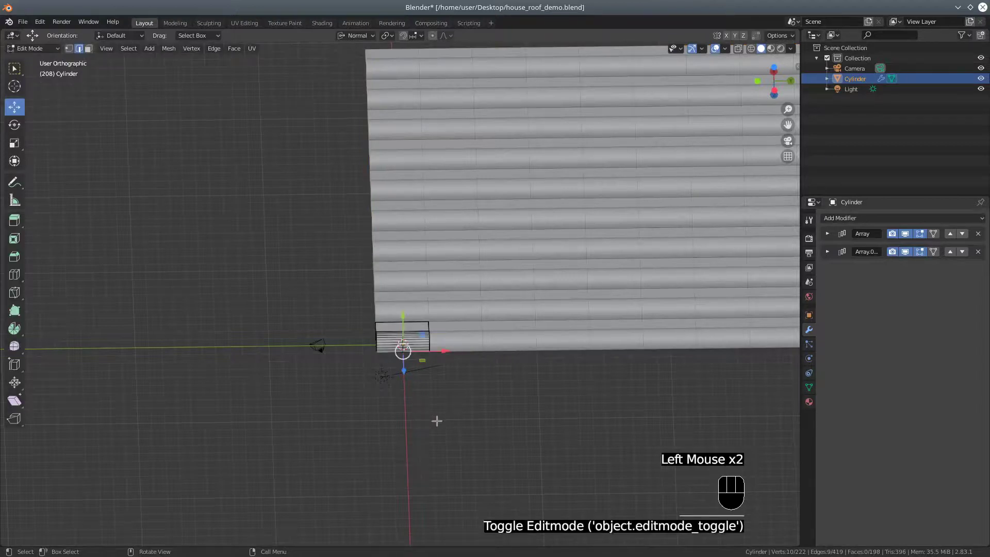
middle_click_drag(437, 420, 440, 396)
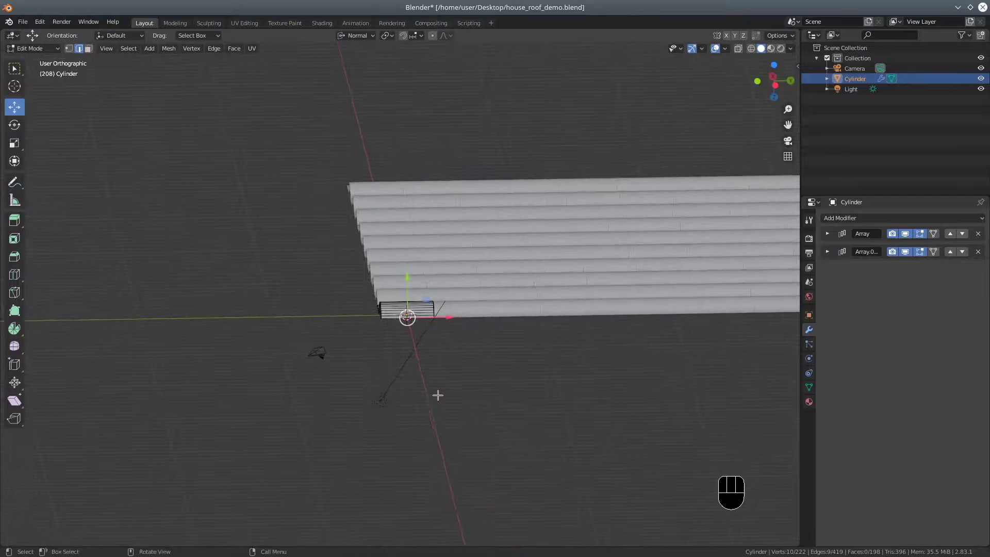
scroll(436, 397, "up", 4)
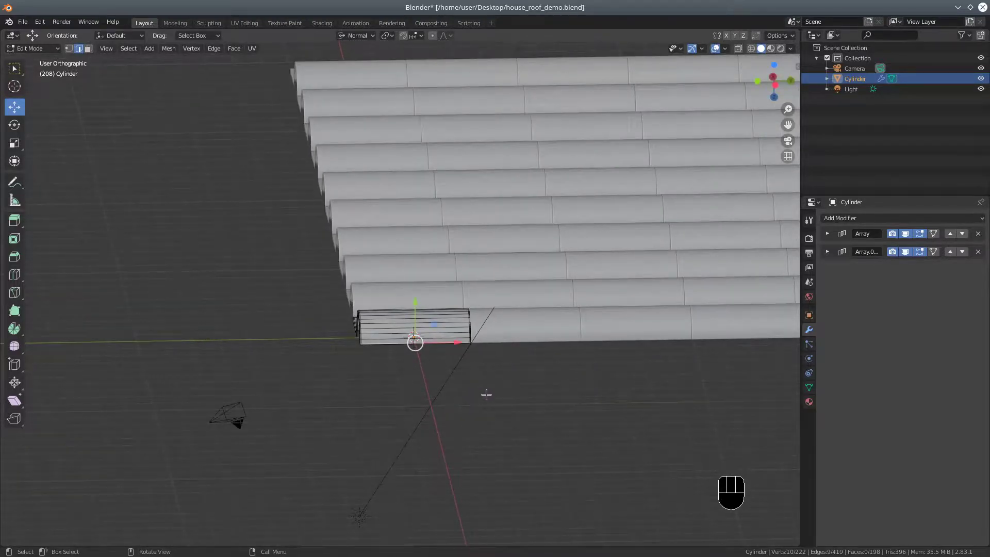
key("KP_3")
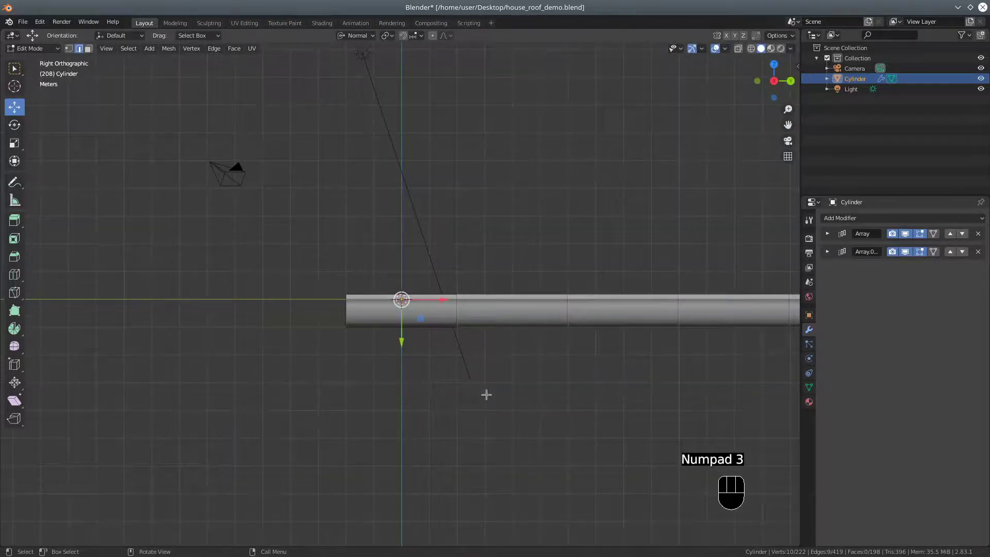
scroll(486, 394, "down", 1)
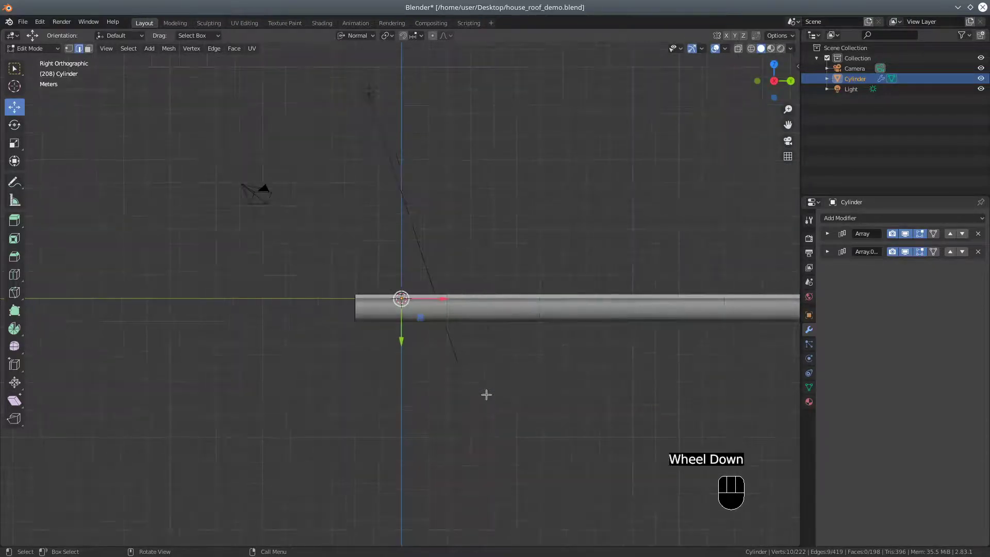
key("ctrl+KP_3")
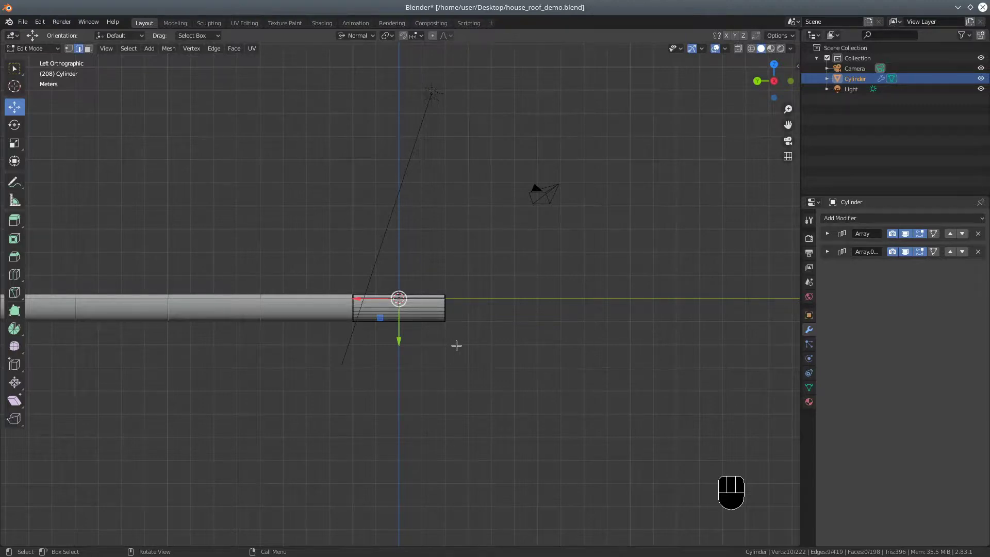
Select the whole tile mesh and rotate it about -2.93° in the left view so neighbouring tiles tilt over each other
key("r")
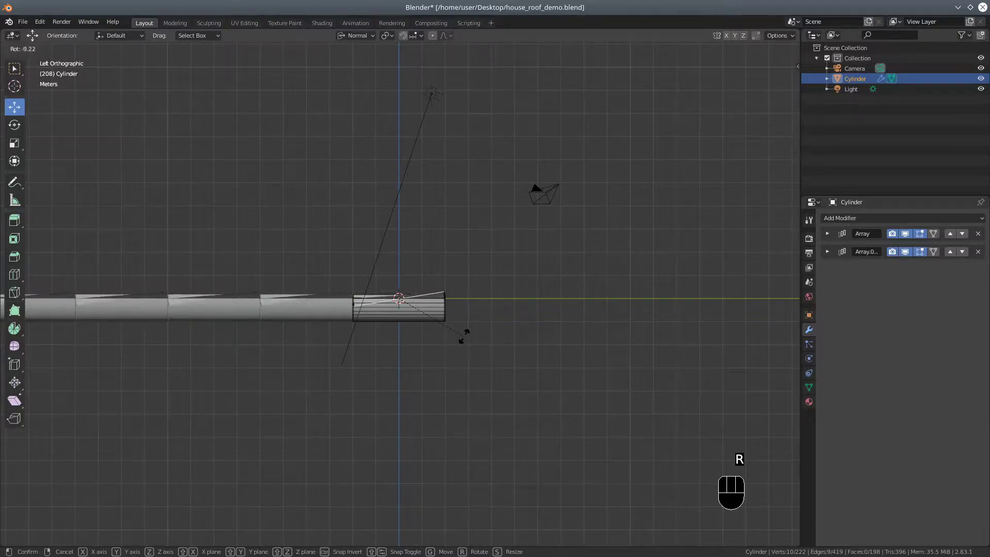
right_click(464, 336)
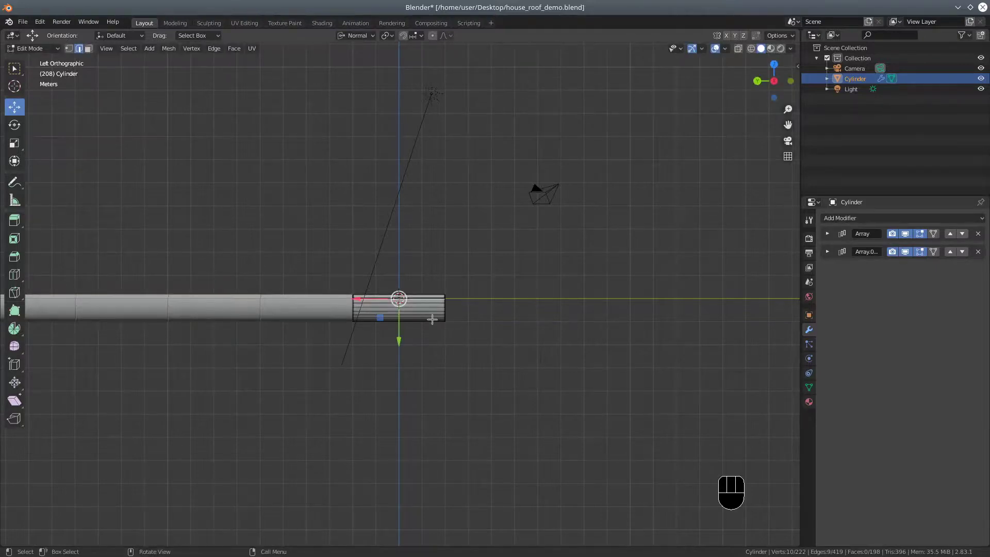
key("a")
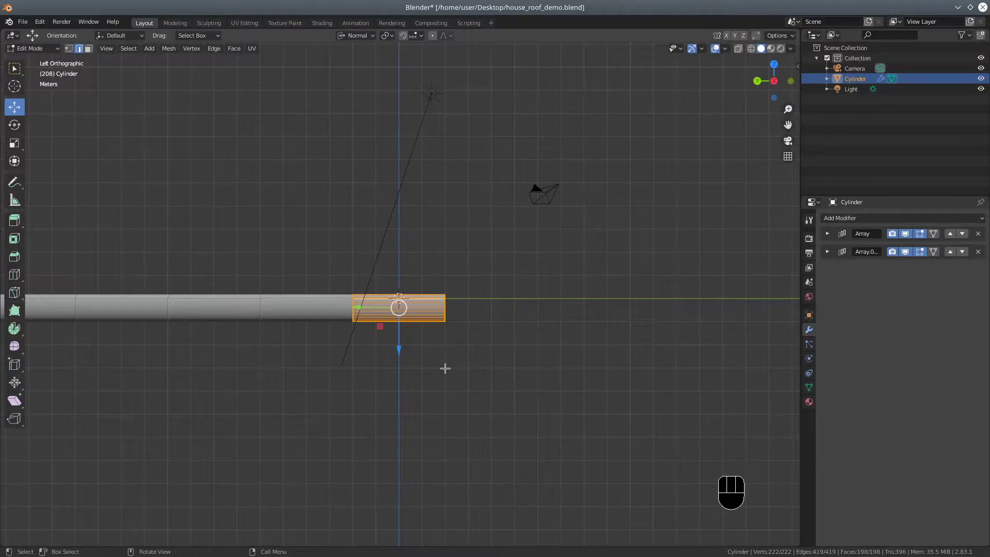
key("r")
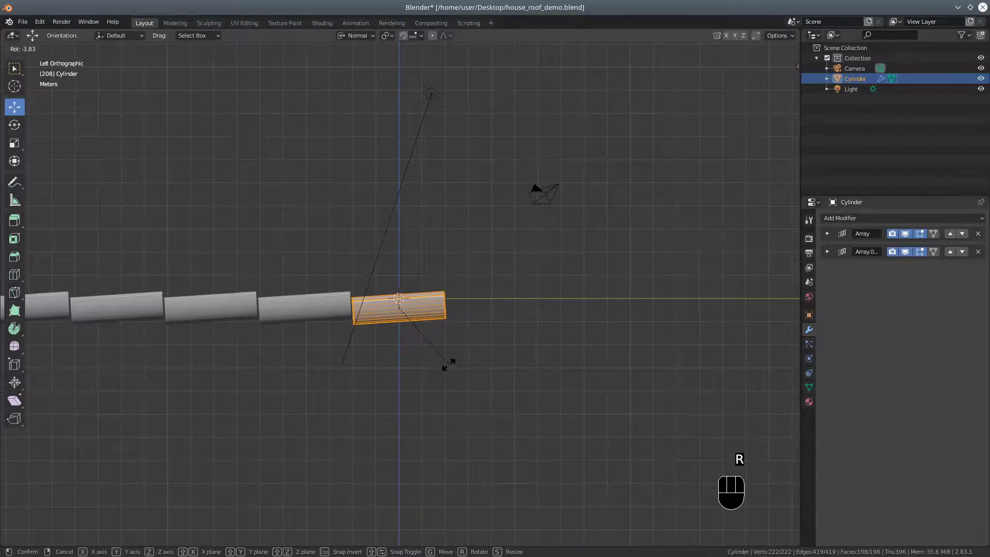
left_click(447, 364)
Rotate the selected tile mesh a further -0.69° or so around its normal X axis
middle_click_drag(514, 375, 454, 351)
scroll(552, 409, "up", 2)
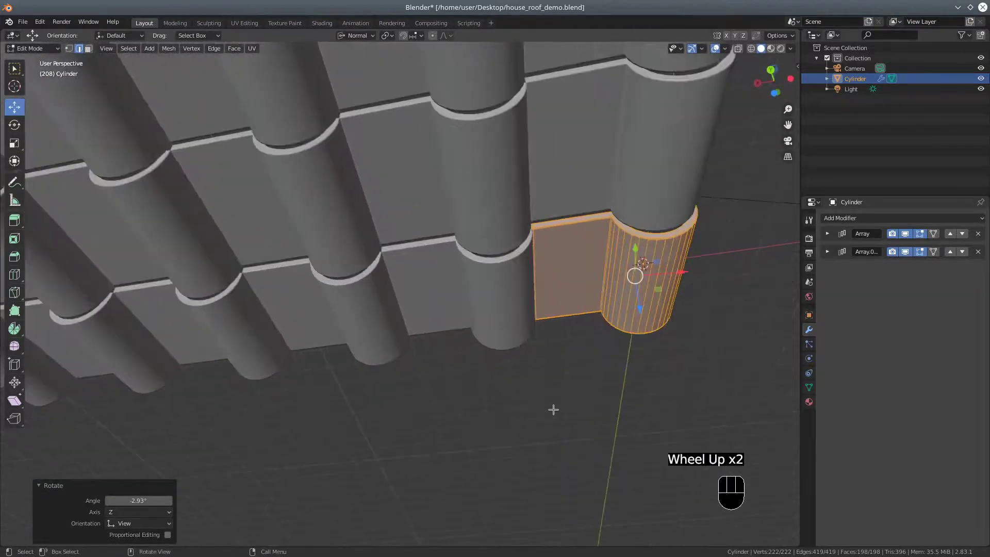
middle_click_drag(551, 408, 655, 335)
middle_click_drag(345, 386, 295, 401)
scroll(215, 441, "up", 3)
scroll(215, 442, "down", 2)
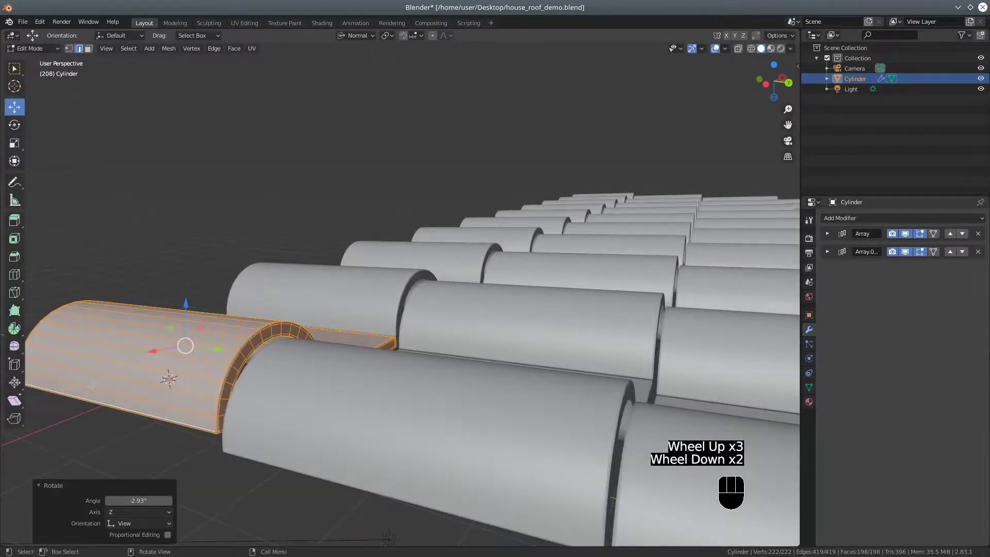
key("r")
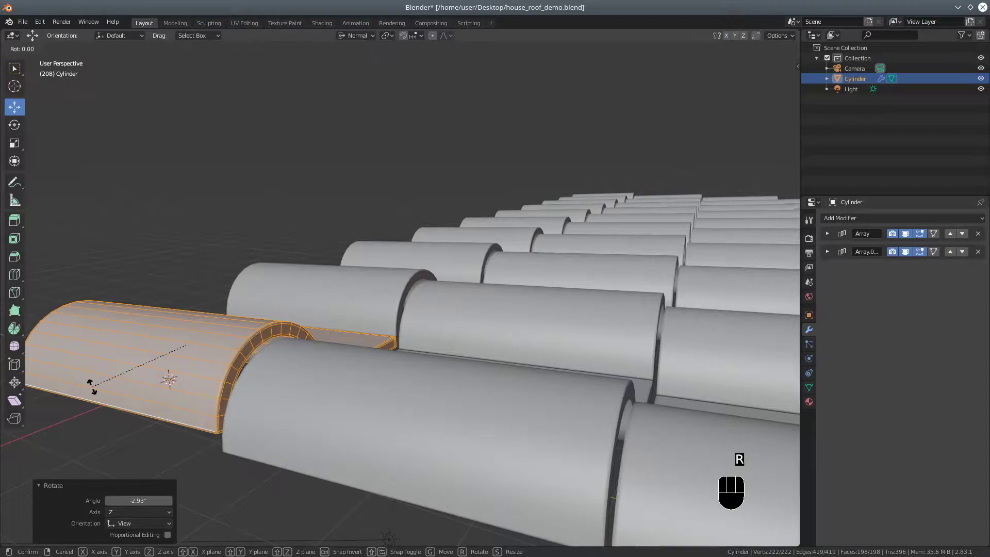
key("x")
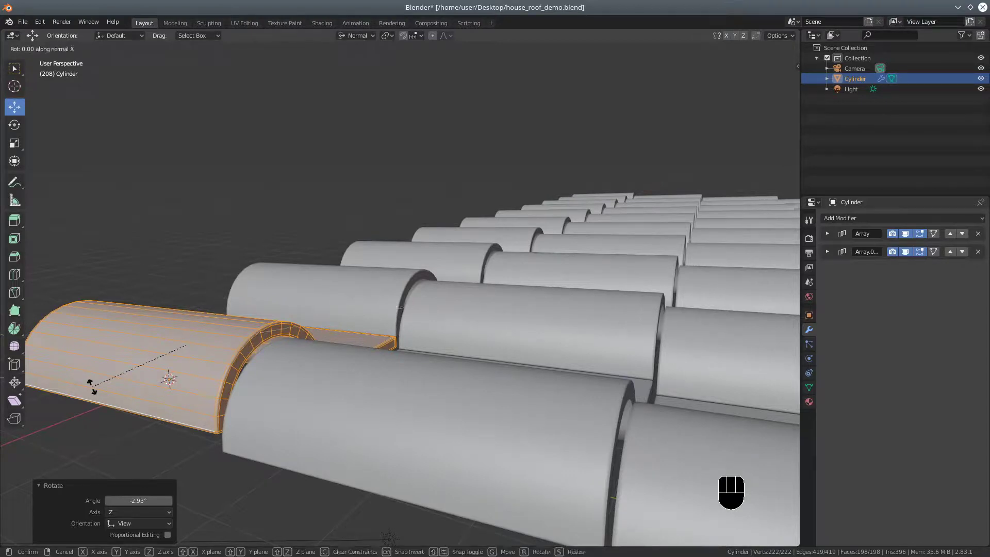
key("shift")
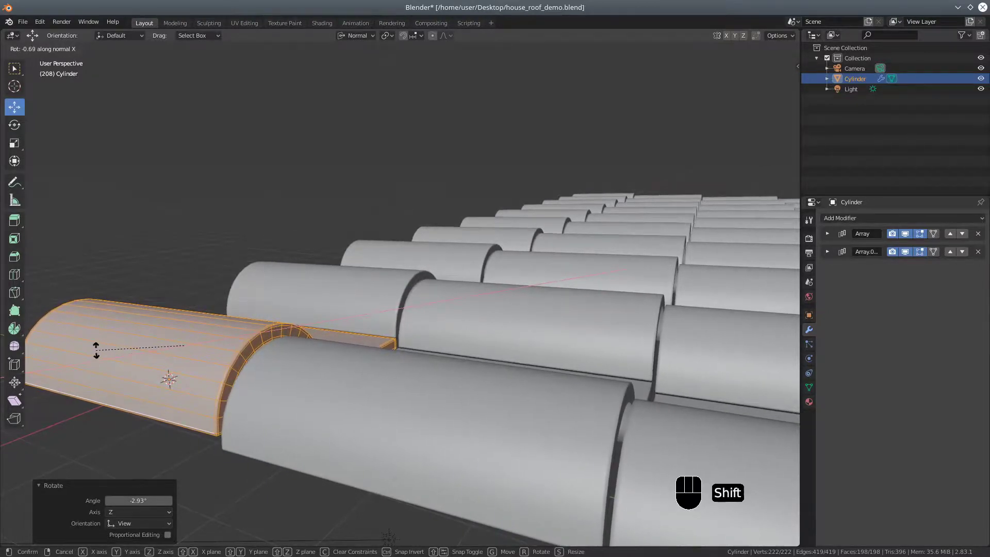
left_click(96, 350)
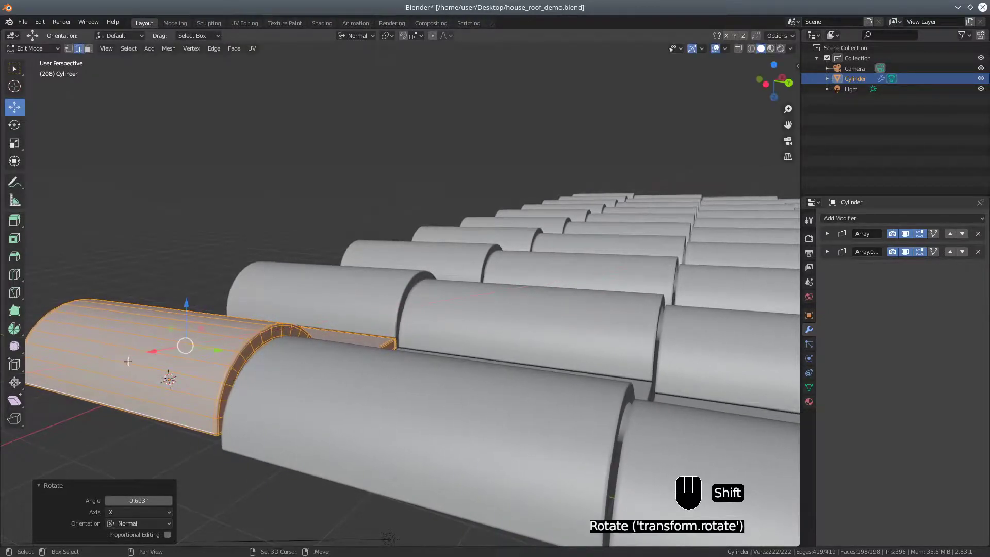
Set the second Array modifier's relative Y offset to 0.98 to close the gaps between tiles
left_click(828, 252)
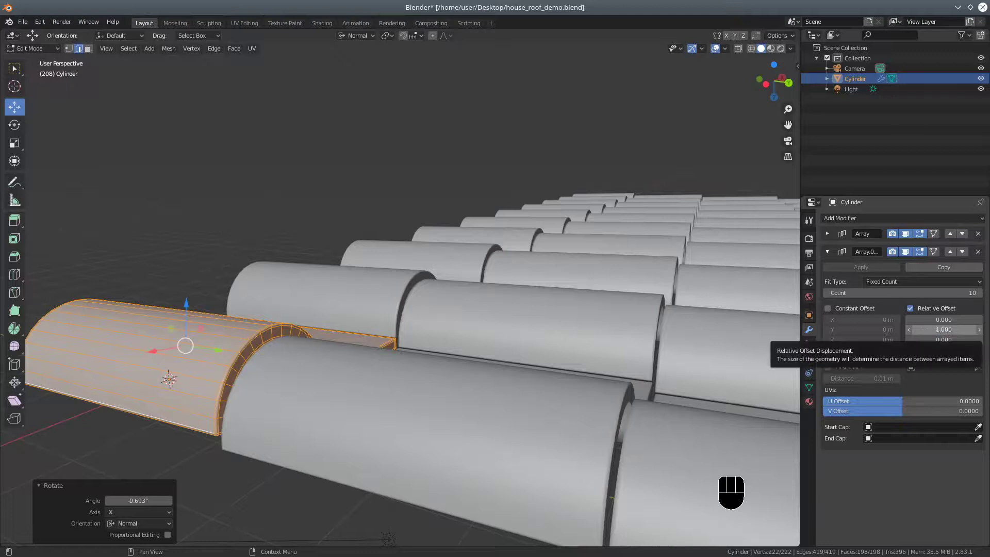
left_click(942, 330)
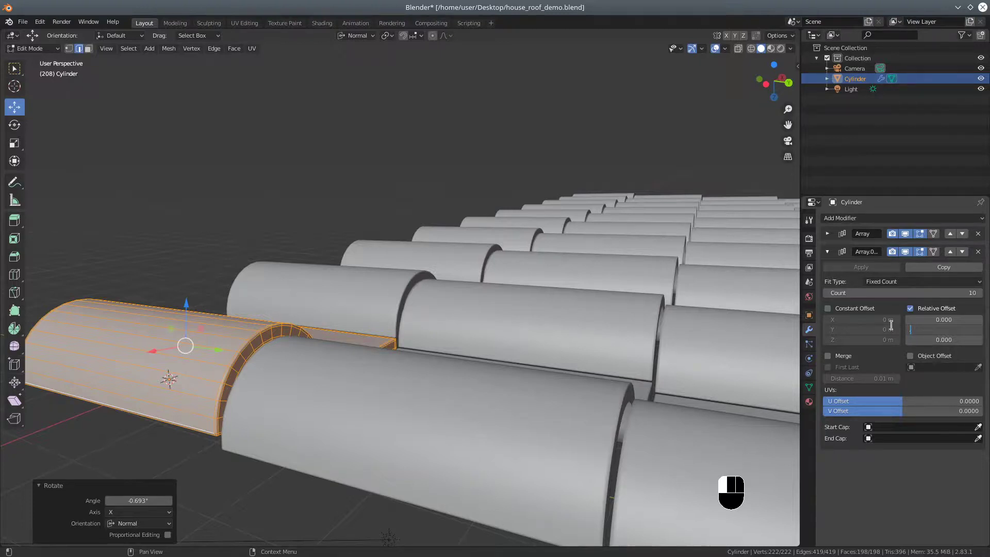
key("Return")
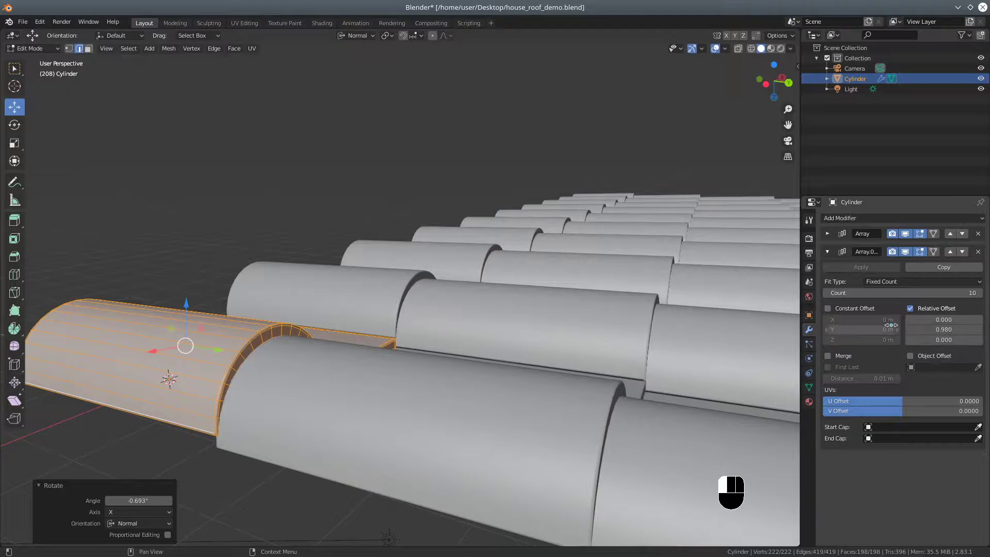
Set the first Array modifier's relative X offset to 0.99 so adjacent tile rows overlap slightly
middle_click_drag(696, 347, 618, 379)
scroll(618, 379, "up", 5)
middle_click_drag(567, 335, 579, 336)
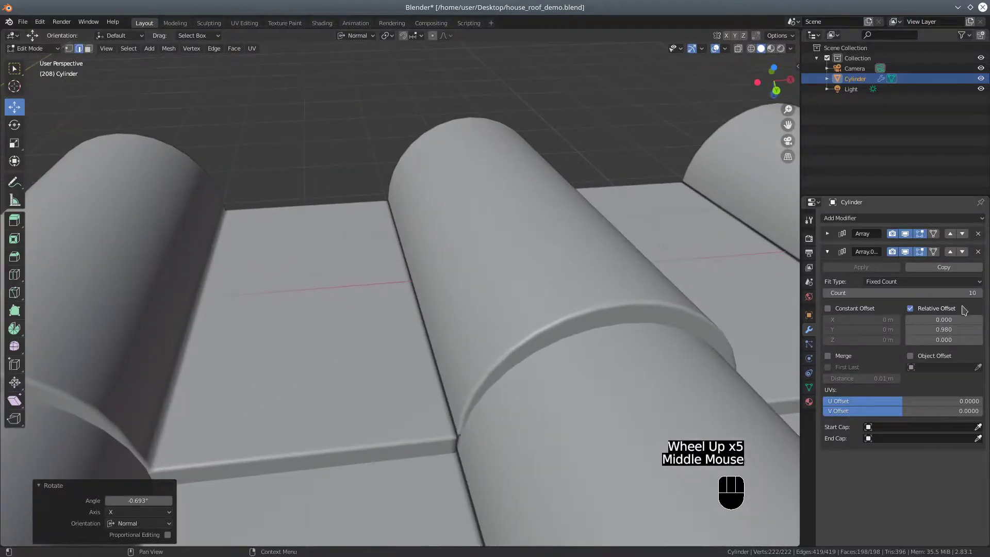
left_click(827, 233)
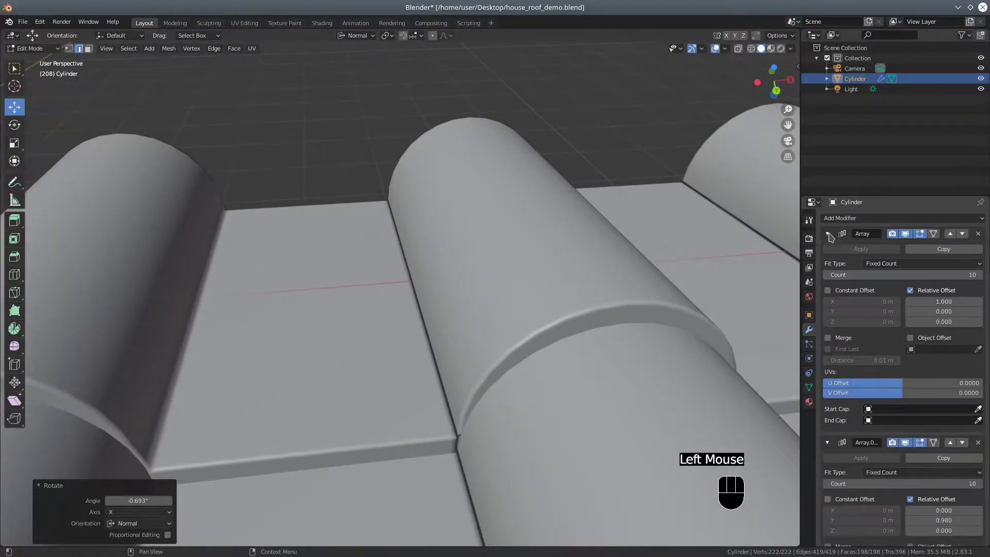
double_click(945, 302)
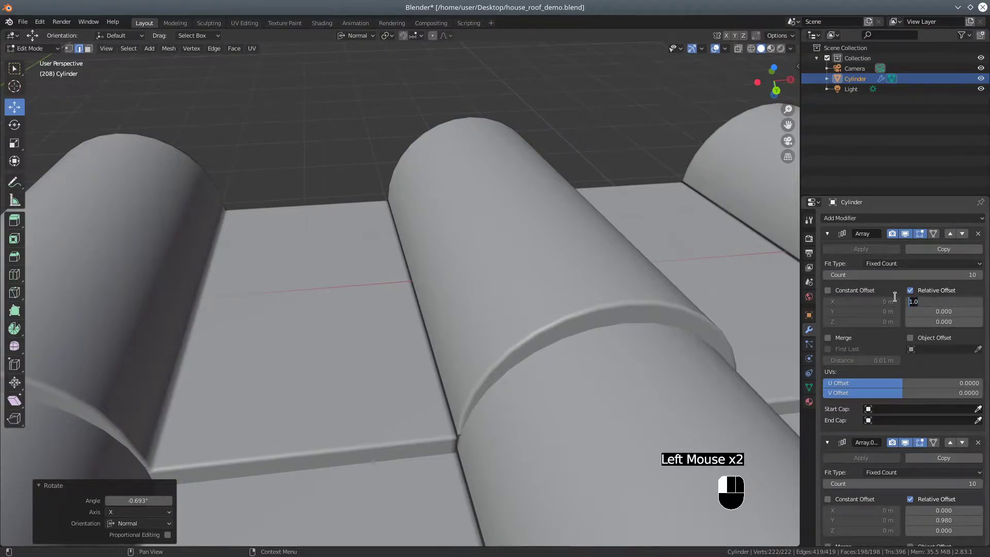
type(".99")
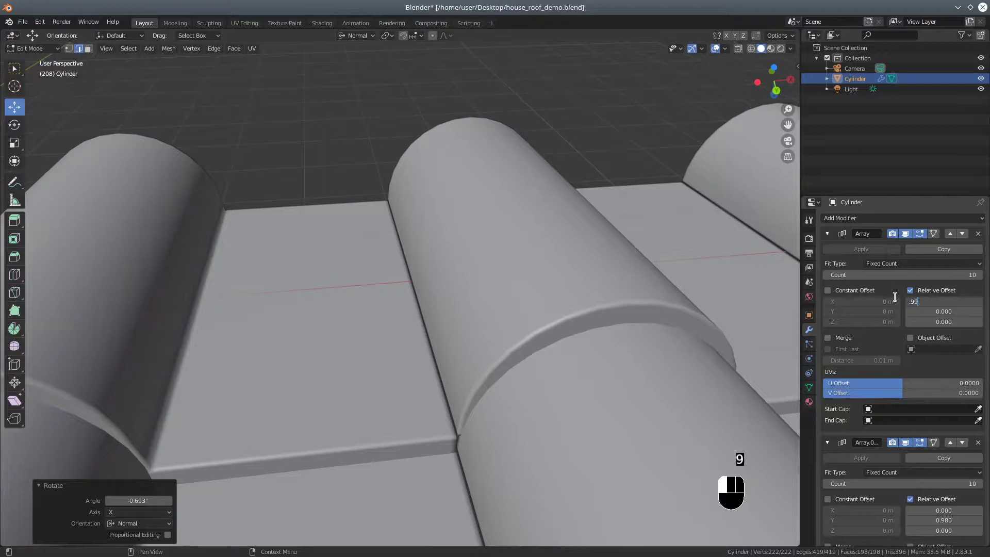
key("Return")
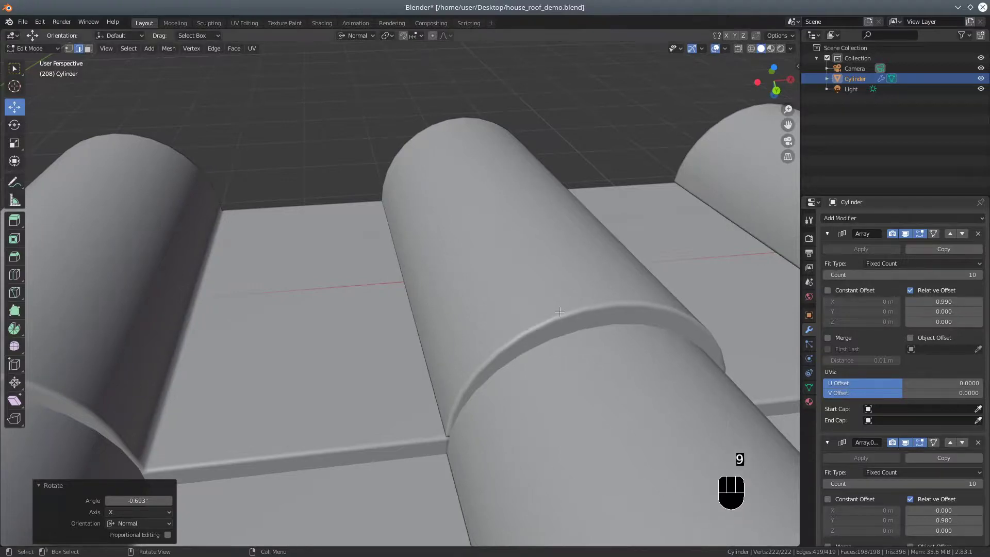
Collapse the first Array modifier's settings, keep the second one's expanded, and return to Object Mode
scroll(535, 328, "down", 13)
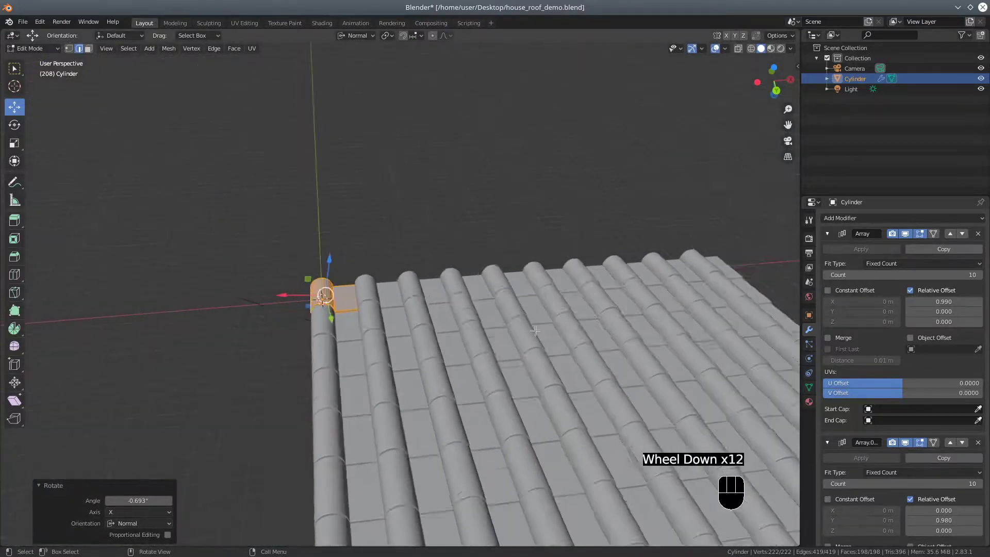
middle_click_drag(576, 348, 499, 307)
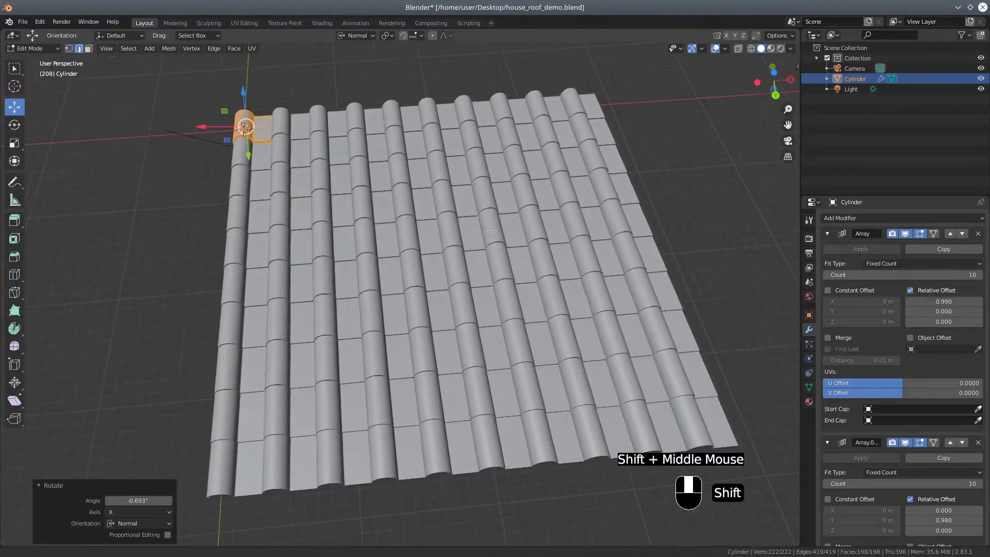
middle_click_drag(559, 336, 575, 330)
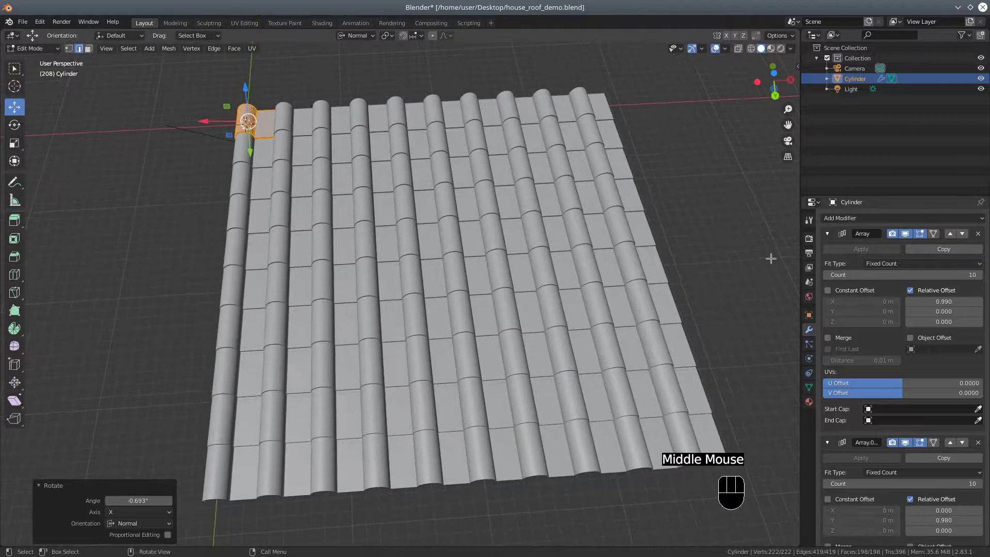
left_click(827, 233)
left_click(827, 251)
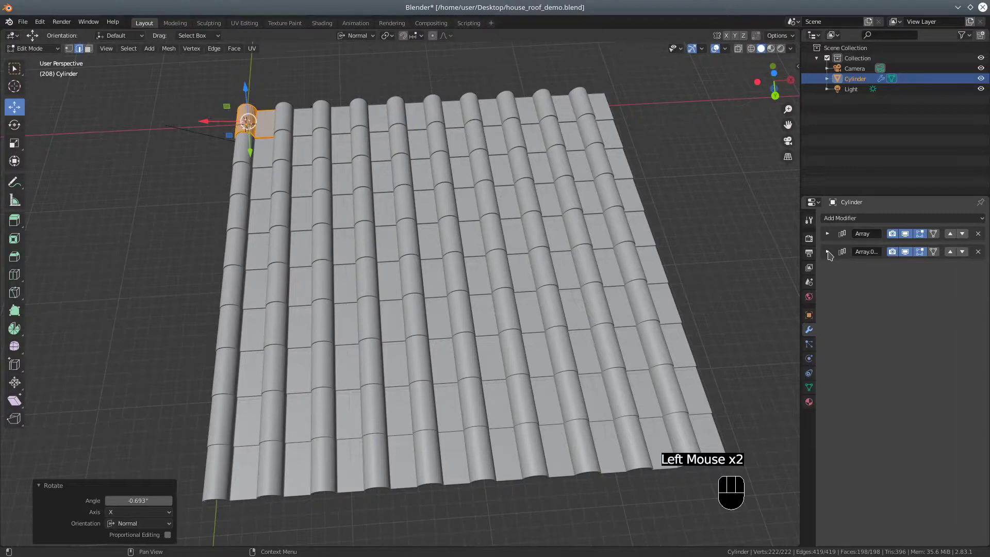
left_click(828, 253)
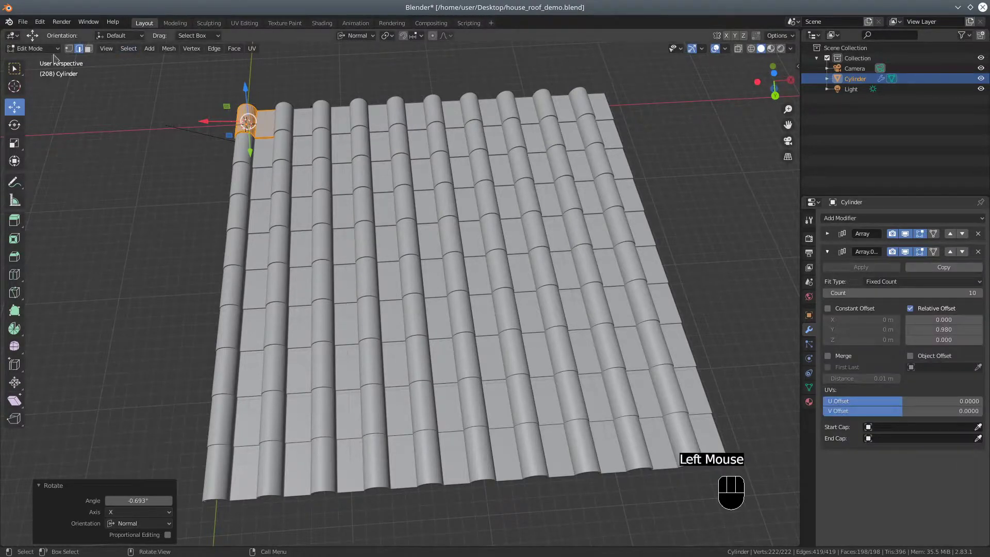
left_click(32, 49)
left_click(36, 61)
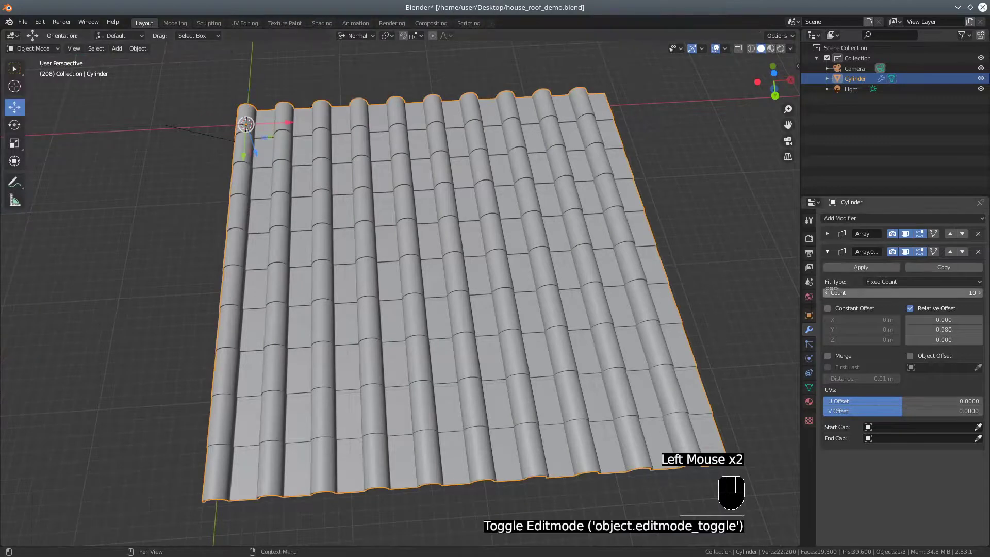
Apply the second Array modifier and the first Array modifier to turn the roof into real geometry
left_click(850, 269)
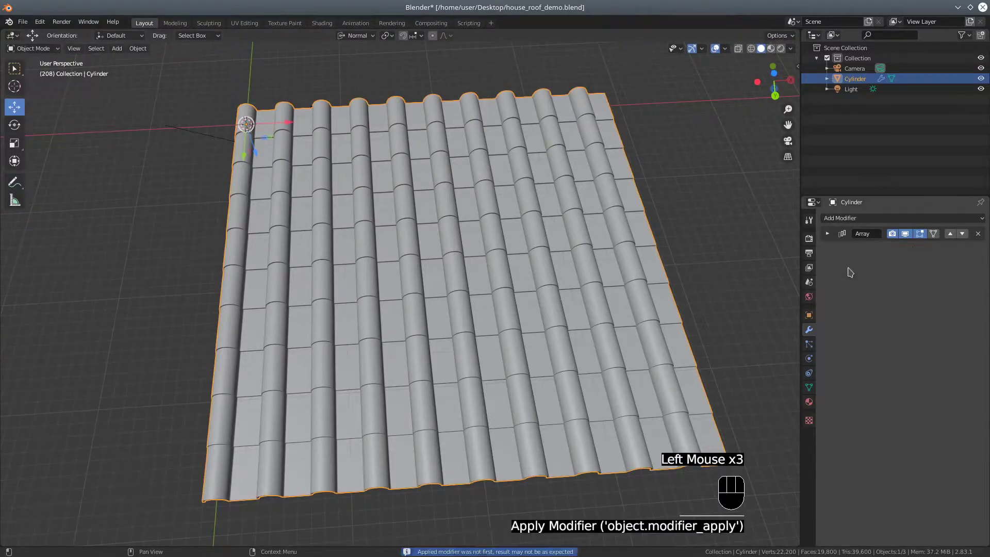
left_click(828, 233)
left_click(845, 250)
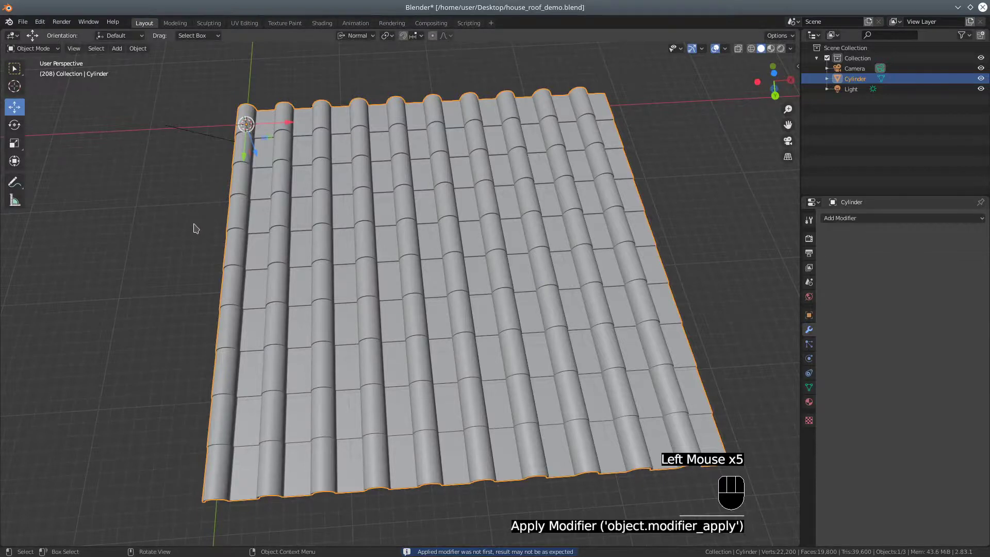
middle_click_drag(196, 229, 276, 211)
scroll(258, 330, "up", 2)
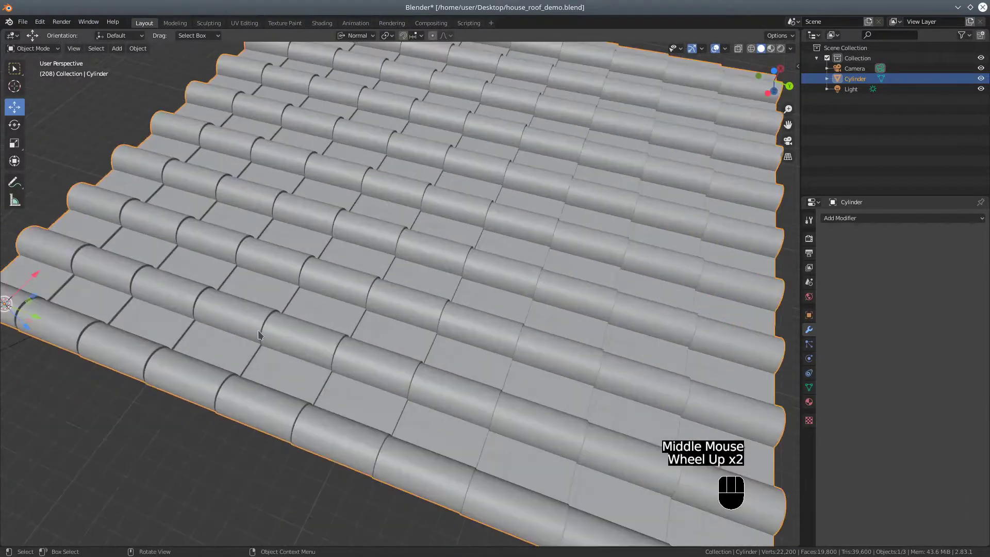
scroll(257, 329, "down", 2)
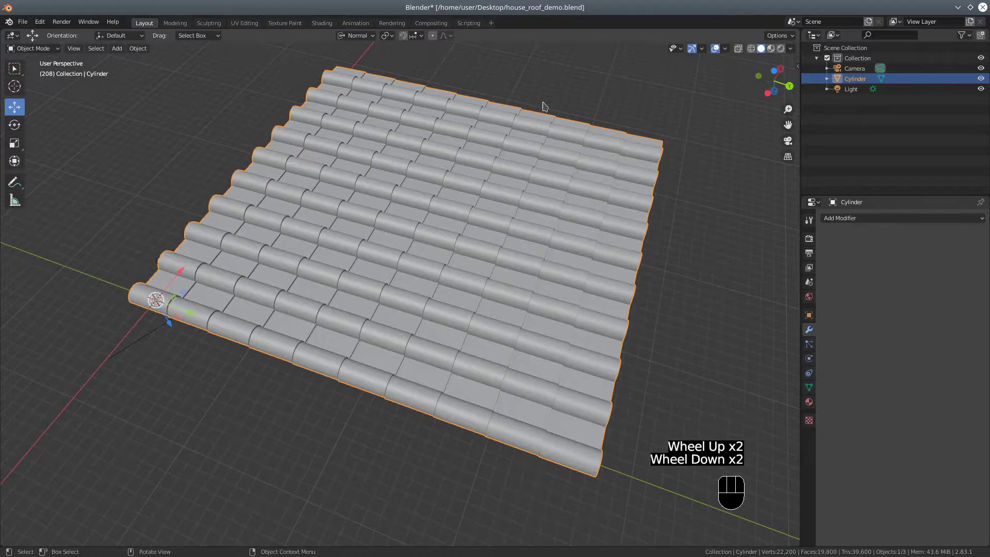
Switch the viewport to wireframe shading and inspect the mesh of the tiled roof
left_click(751, 48)
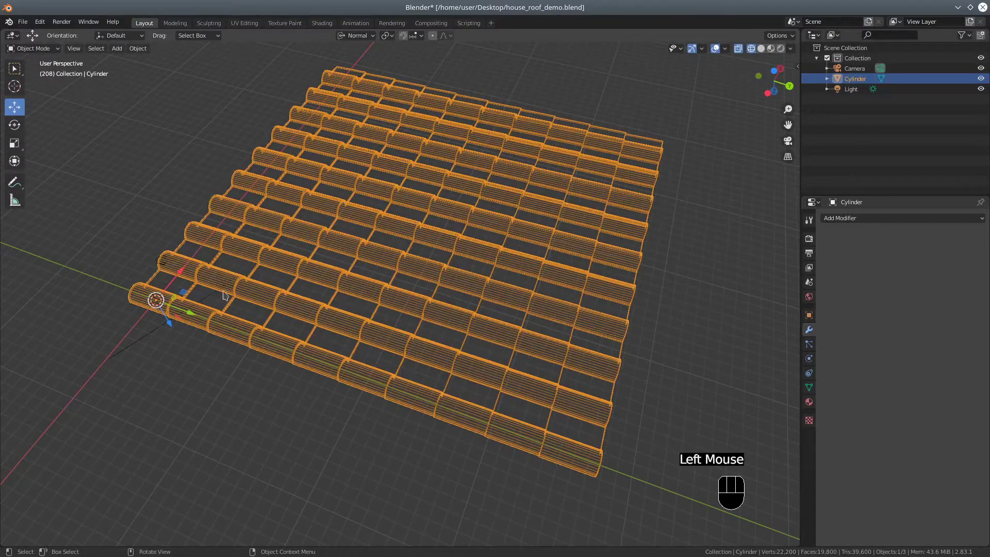
middle_click_drag(310, 289, 410, 289)
scroll(331, 354, "up", 3)
middle_click_drag(347, 327, 336, 336)
scroll(337, 336, "down", 3)
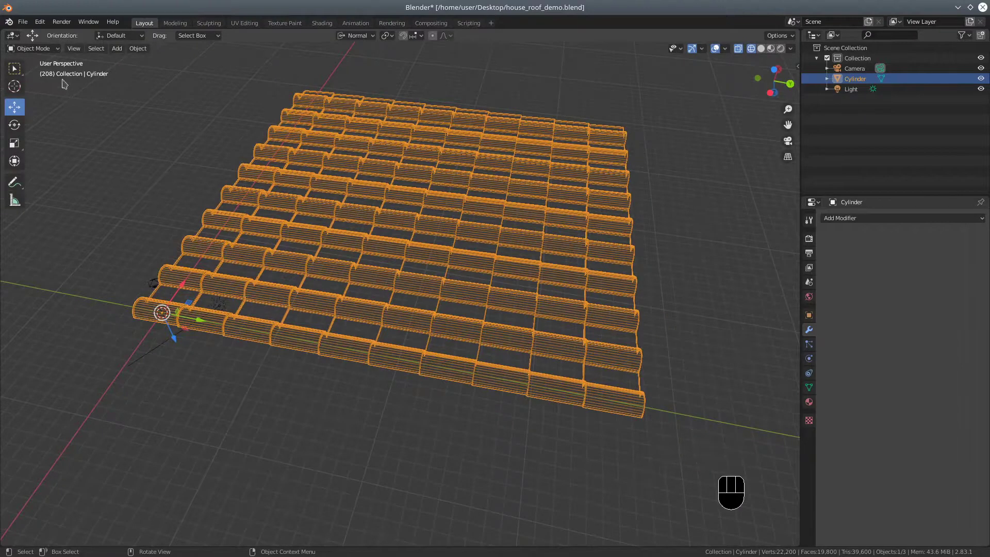
Separate the whole roof mesh by loose parts in Edit Mode and return to Object Mode
left_click(36, 51)
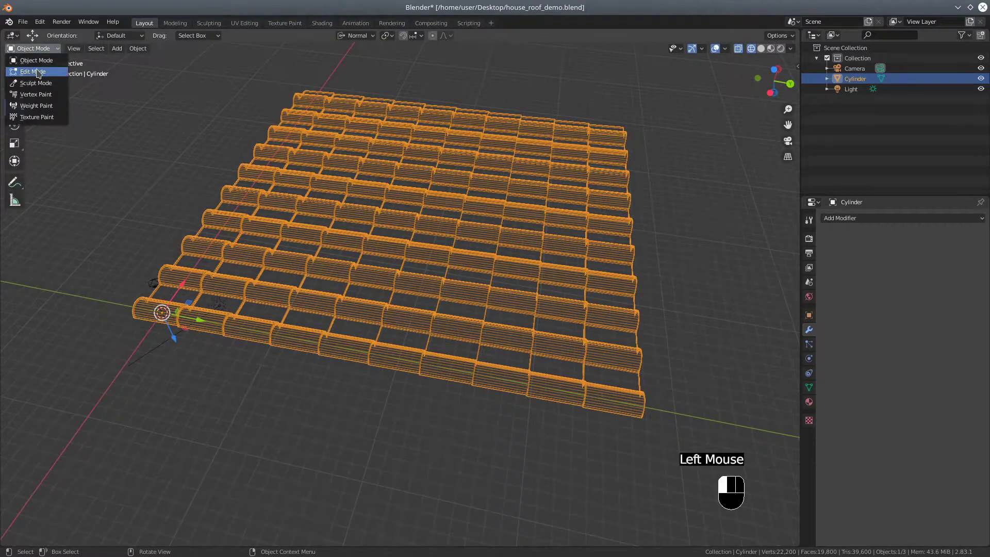
left_click(38, 74)
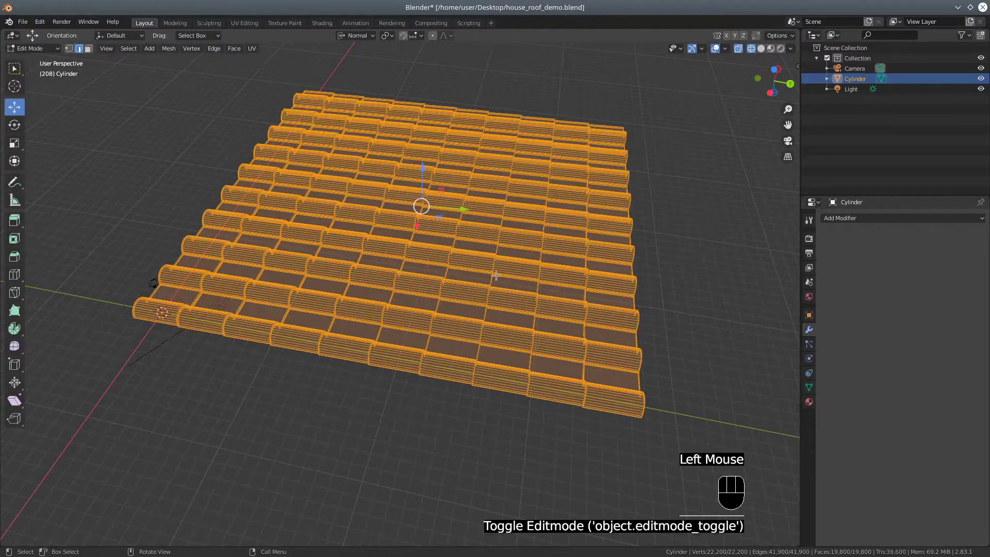
left_click(128, 48)
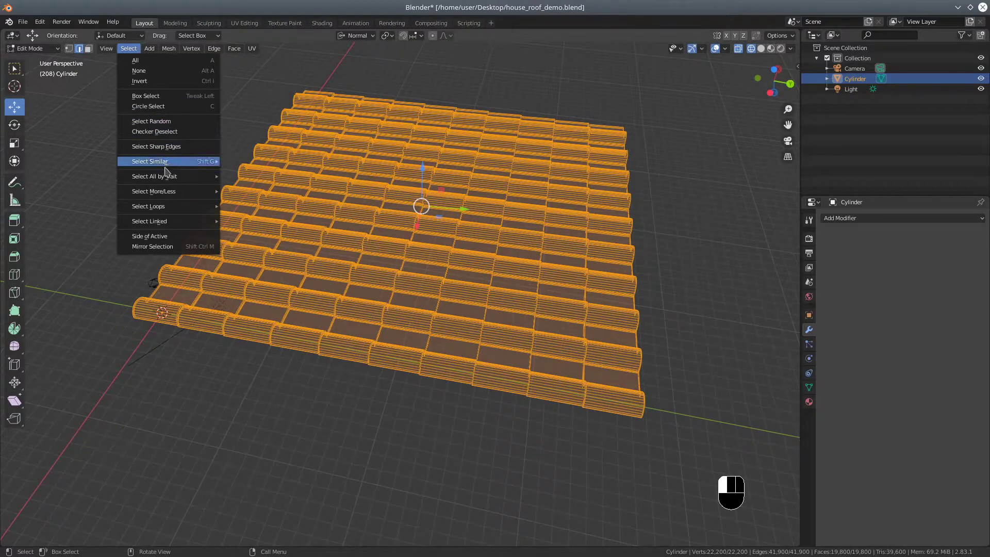
mouse_move(159, 222)
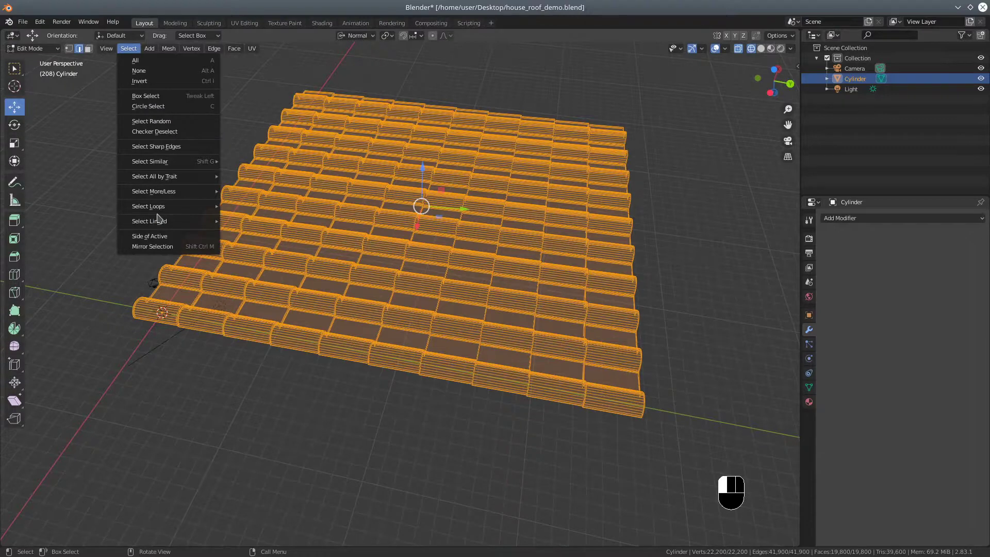
mouse_move(166, 48)
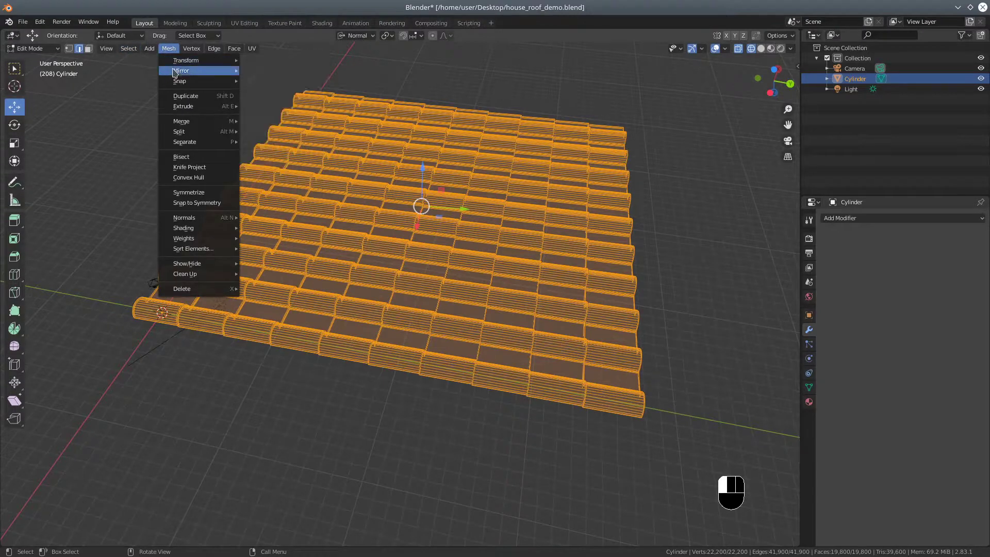
mouse_move(193, 144)
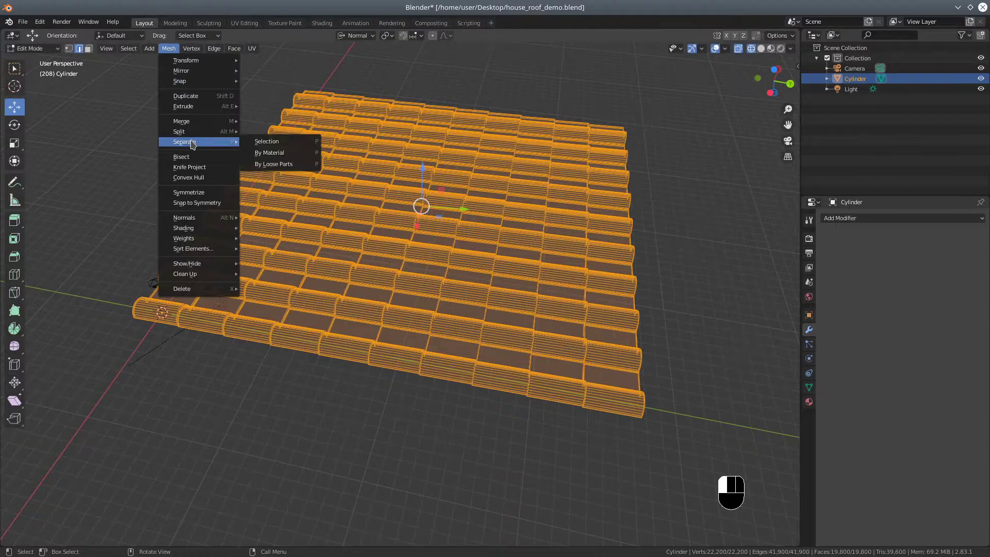
left_click(268, 164)
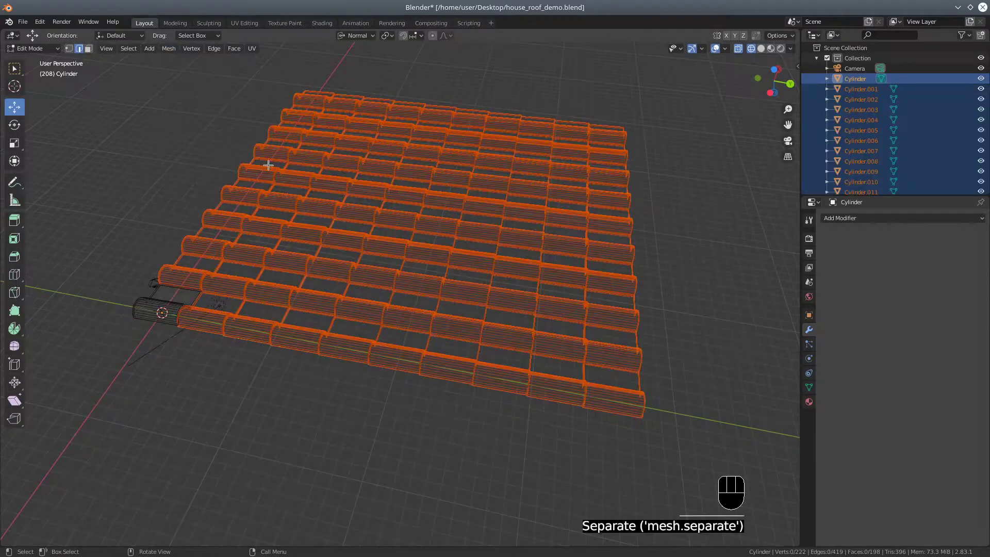
left_click(38, 51)
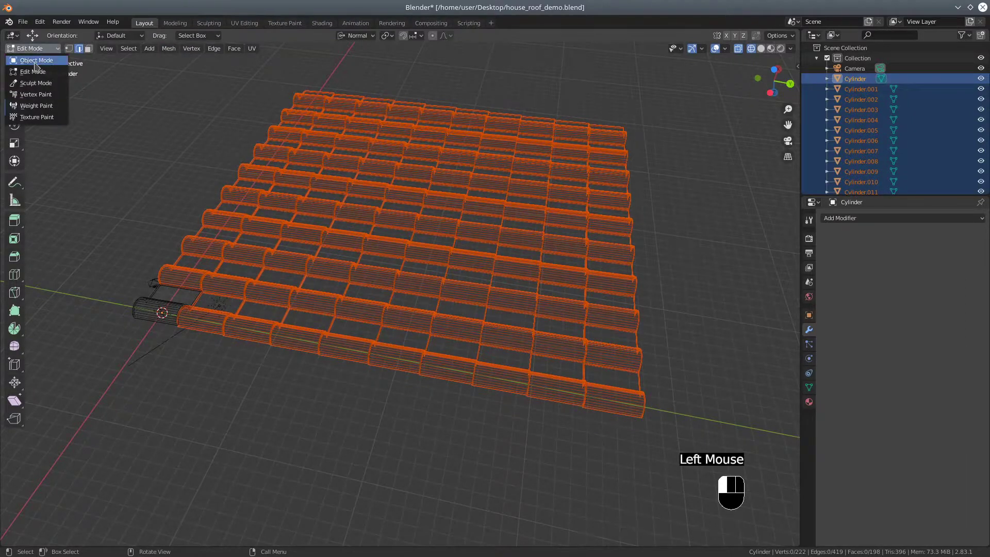
left_click(35, 61)
Select single tiles in different rows of the roof to check that each is a separate object
middle_click_drag(249, 238, 275, 237)
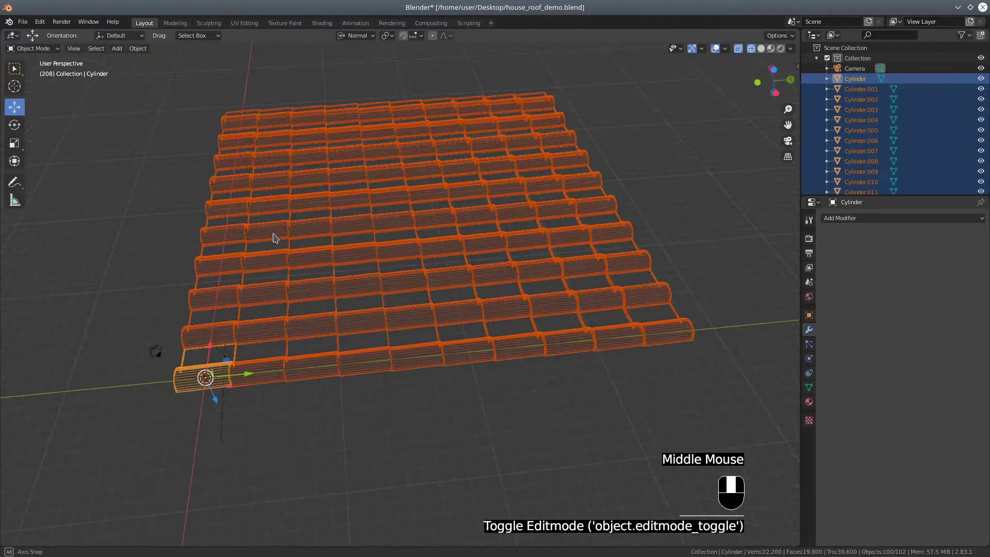
left_click(367, 367)
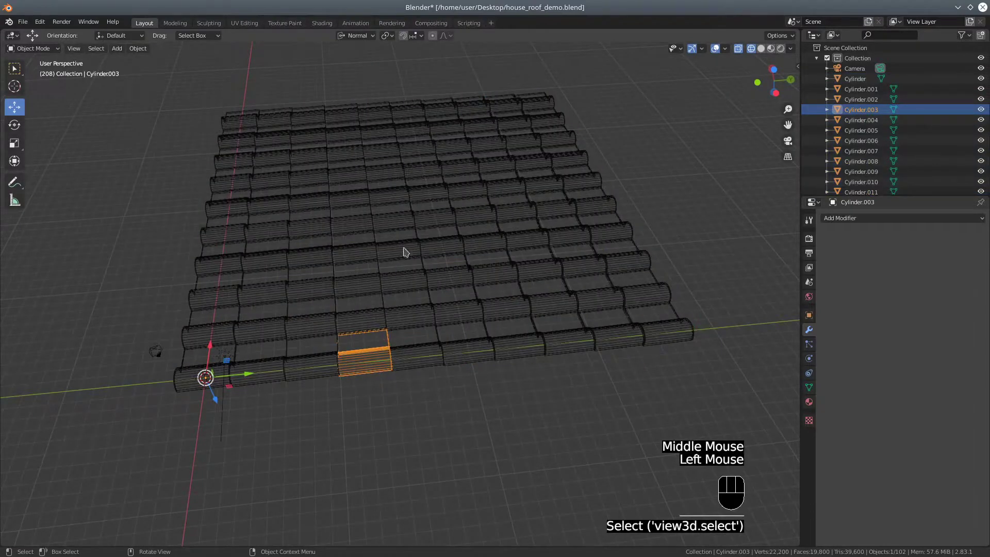
double_click(401, 229)
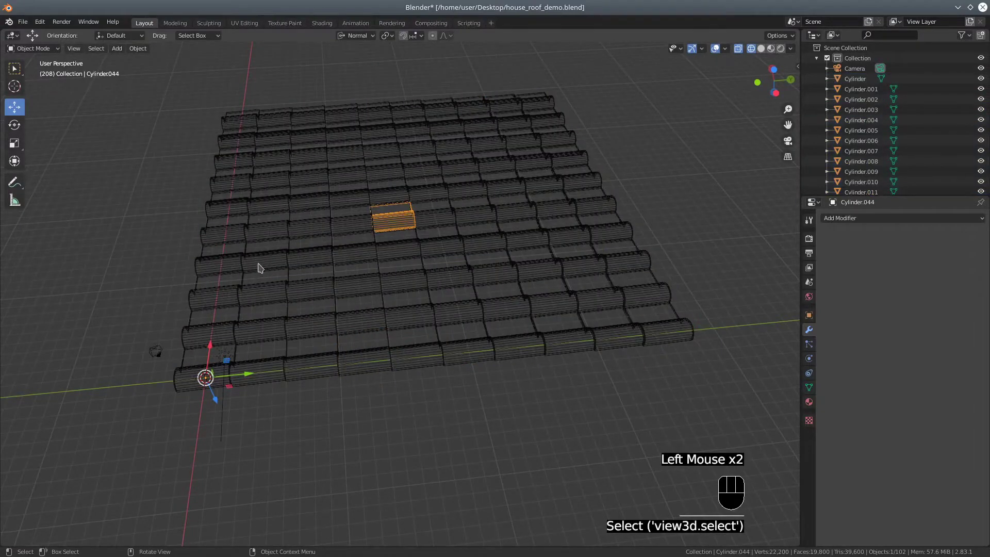
middle_click_drag(259, 267, 400, 278)
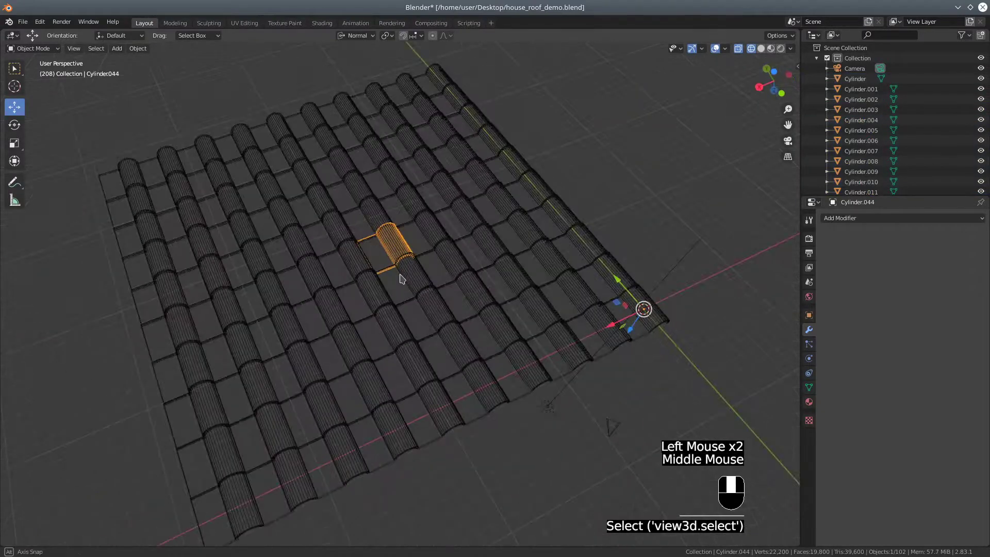
left_click(357, 349)
middle_click_drag(266, 278, 333, 292)
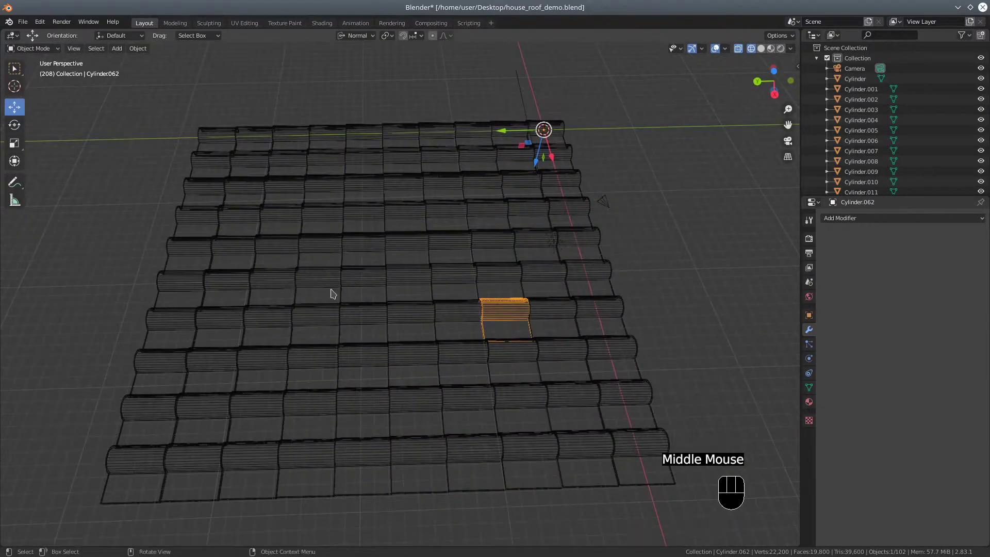
scroll(331, 292, "down", 2)
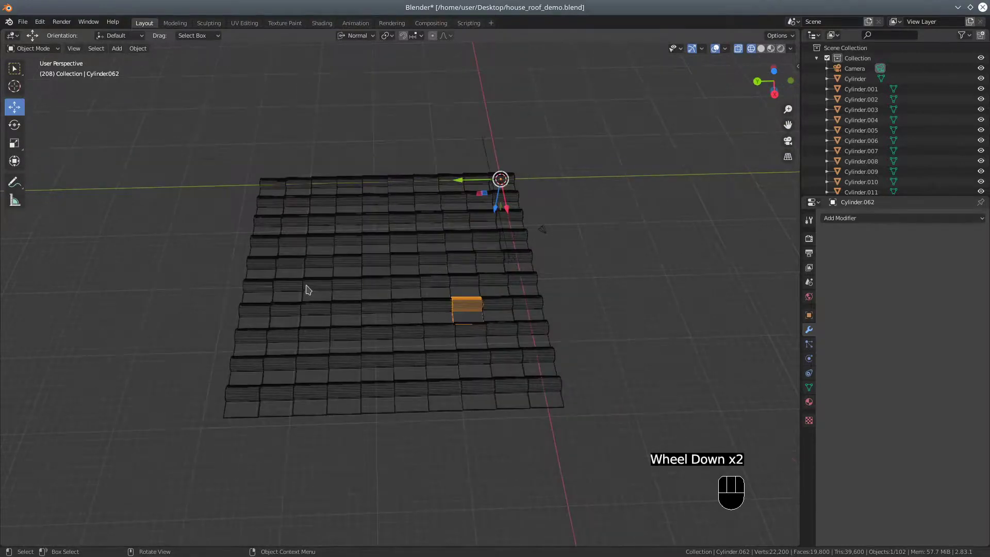
middle_click_drag(307, 289, 404, 300)
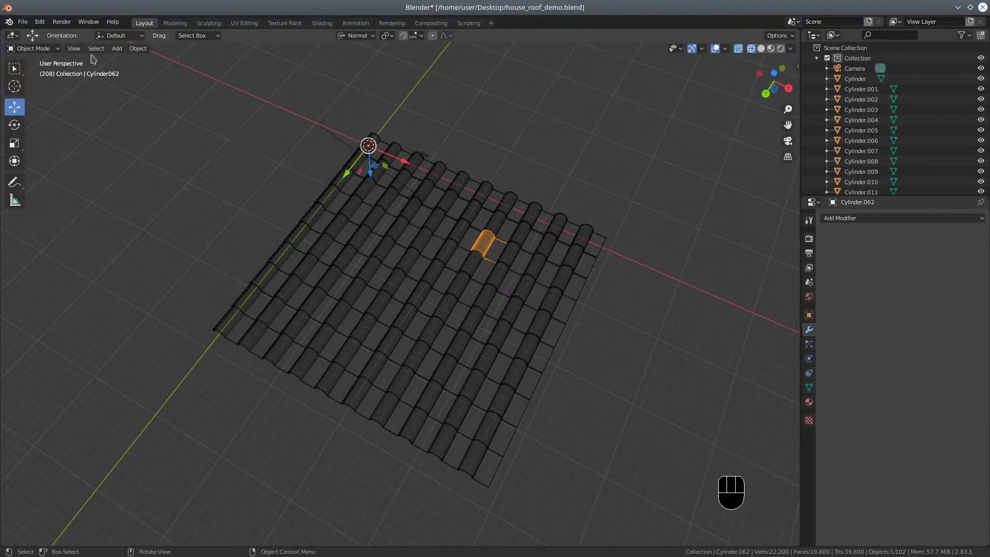
Save the file under the new name mesh_tile_01.blend in the Desktop folder
left_click(23, 23)
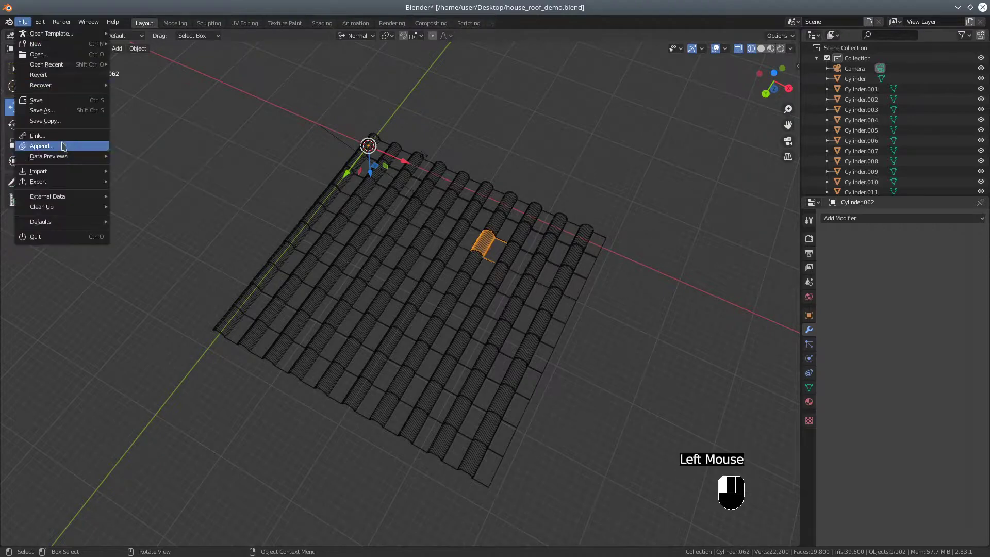
left_click(43, 111)
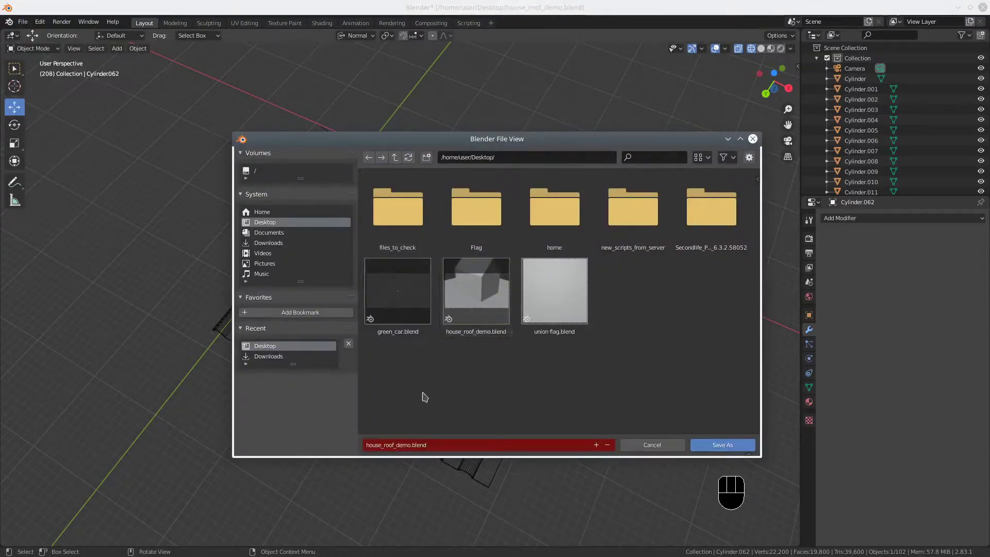
left_click(391, 444)
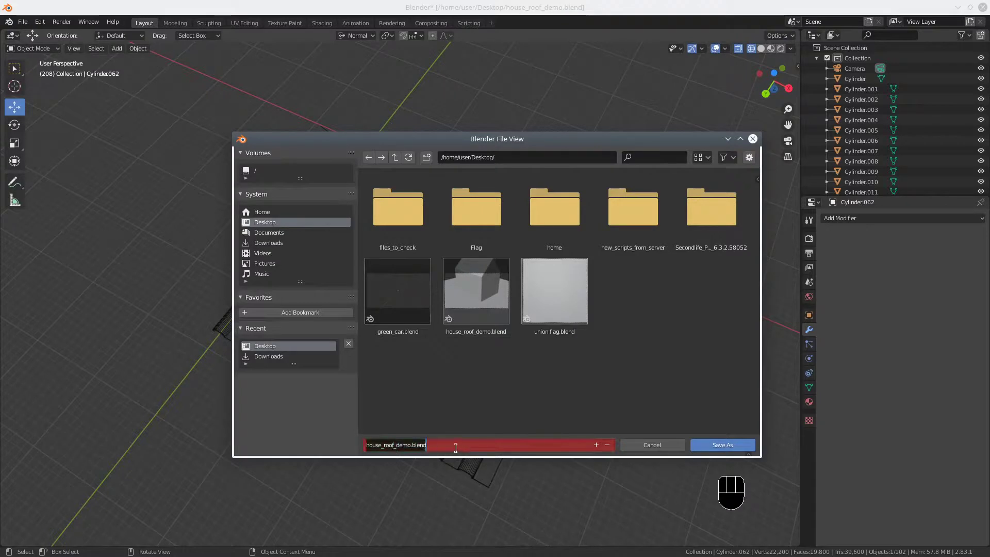
left_click(409, 444)
left_click_drag(409, 444, 365, 441)
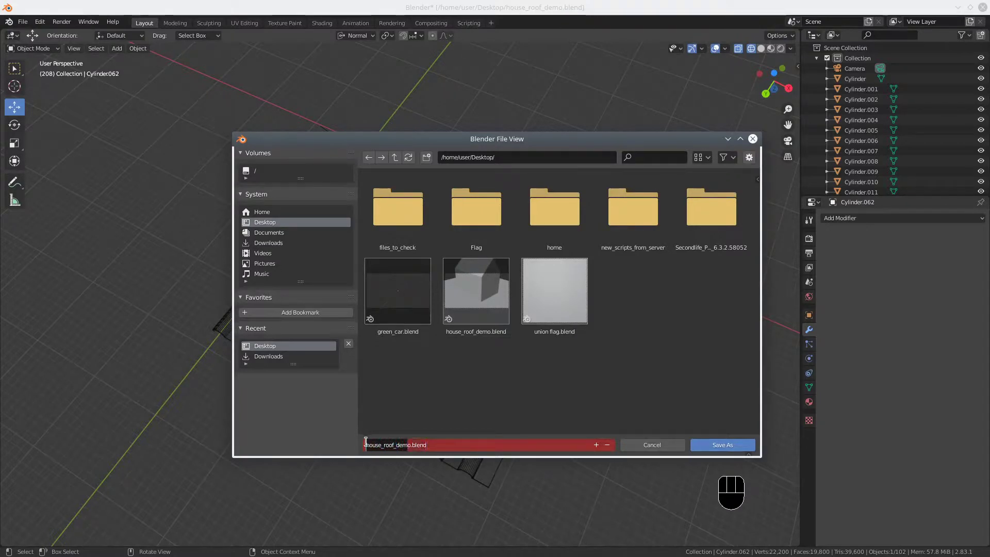
left_click(409, 446)
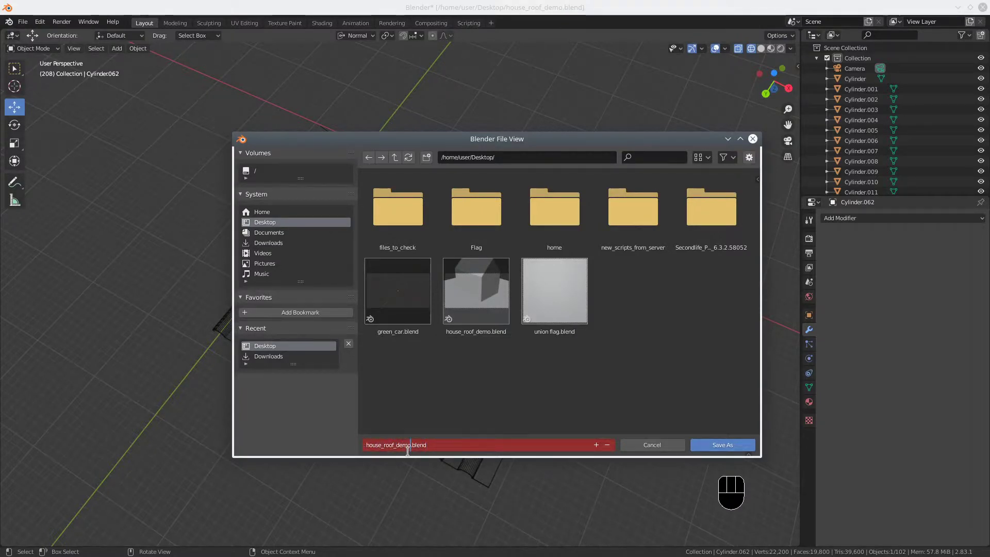
key("BackSpace")
key("BackSpace")
key("BackSpace")
key("BackSpace")
key("BackSpace")
key("BackSpace")
key("BackSpace")
key("BackSpace")
key("BackSpace")
key("BackSpace")
key("BackSpace")
key("BackSpace")
key("BackSpace")
key("BackSpace")
key("BackSpace")
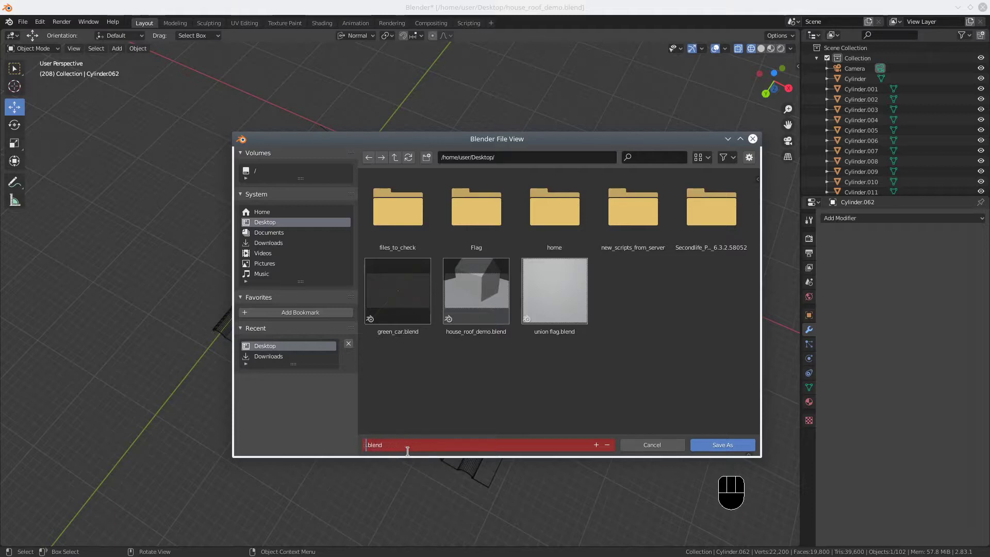
type("mesh_tile_01")
left_click(720, 445)
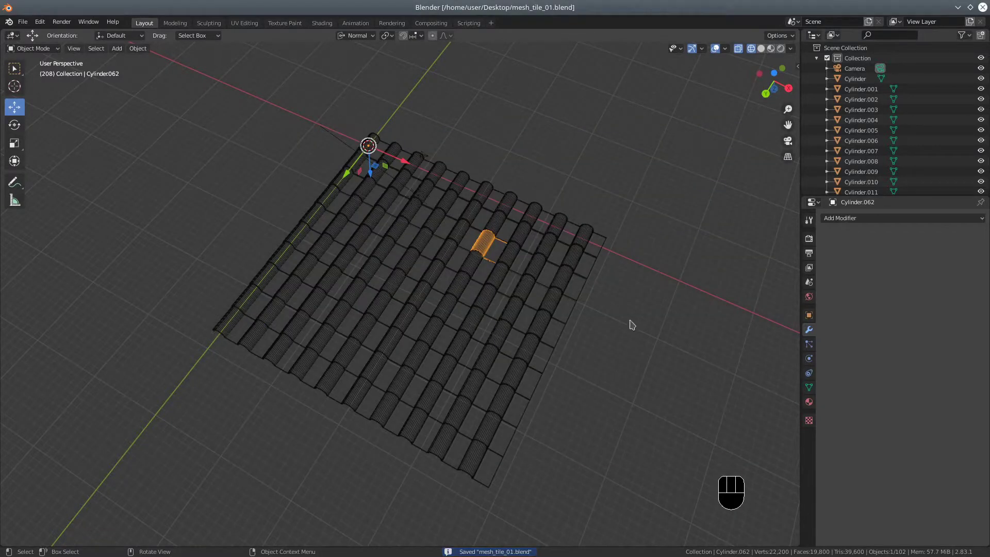
Switch the viewport back to solid shading to view the separated roof tiles
left_click(761, 48)
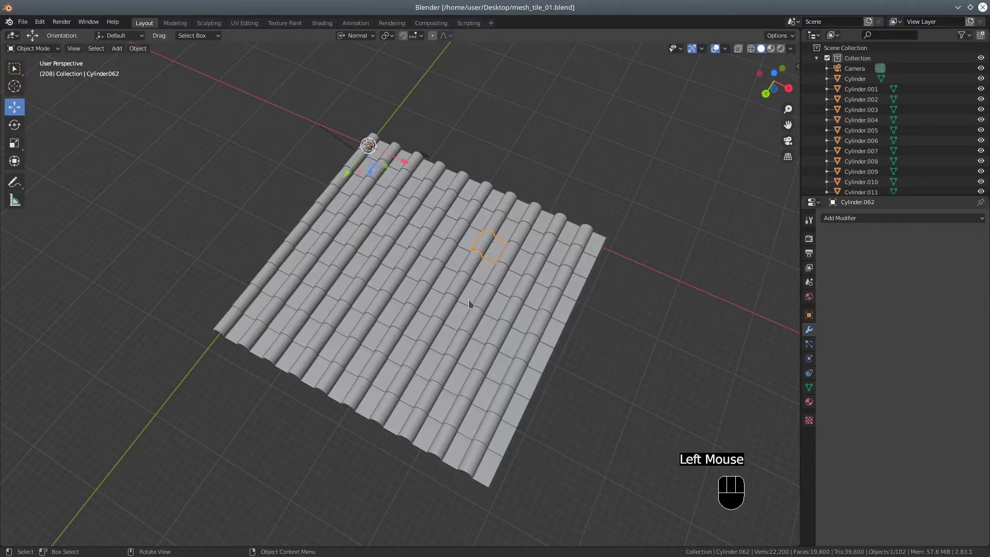
middle_click_drag(468, 300, 487, 302)
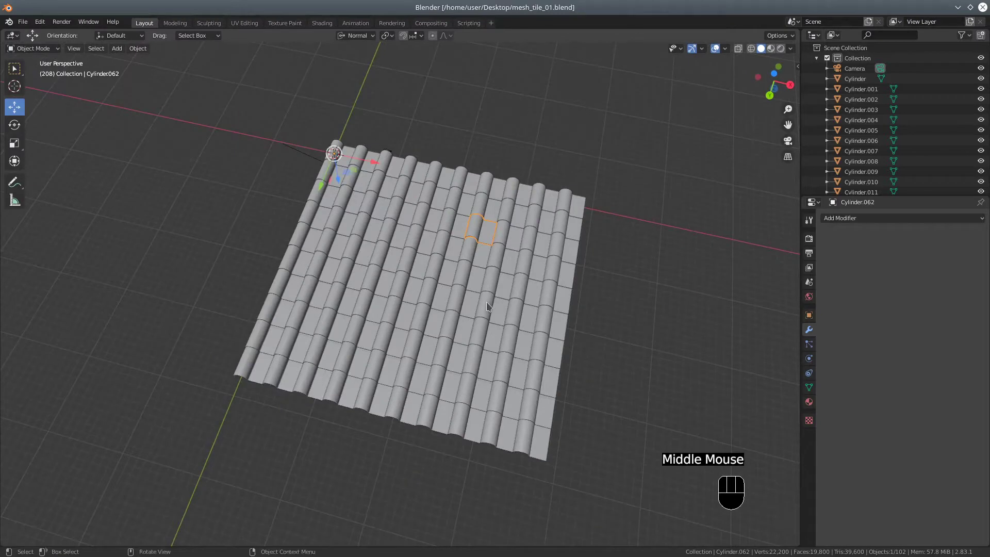